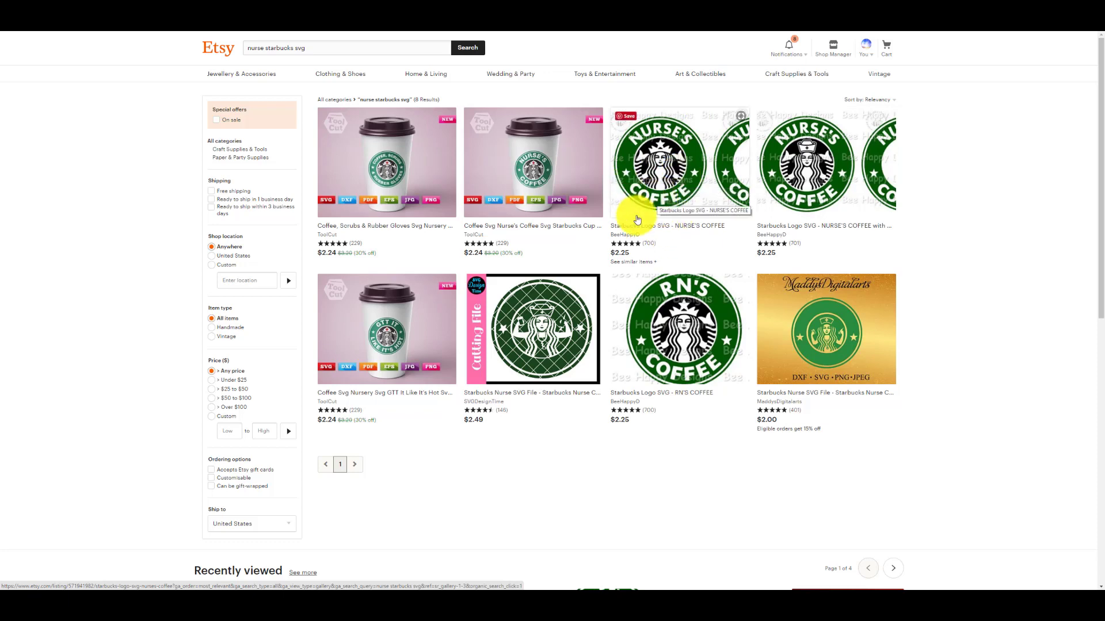
# Open the listing "Starbucks Logo SVG - NURSE'S COFFEE" from the search results.
pyautogui.click(661, 173)
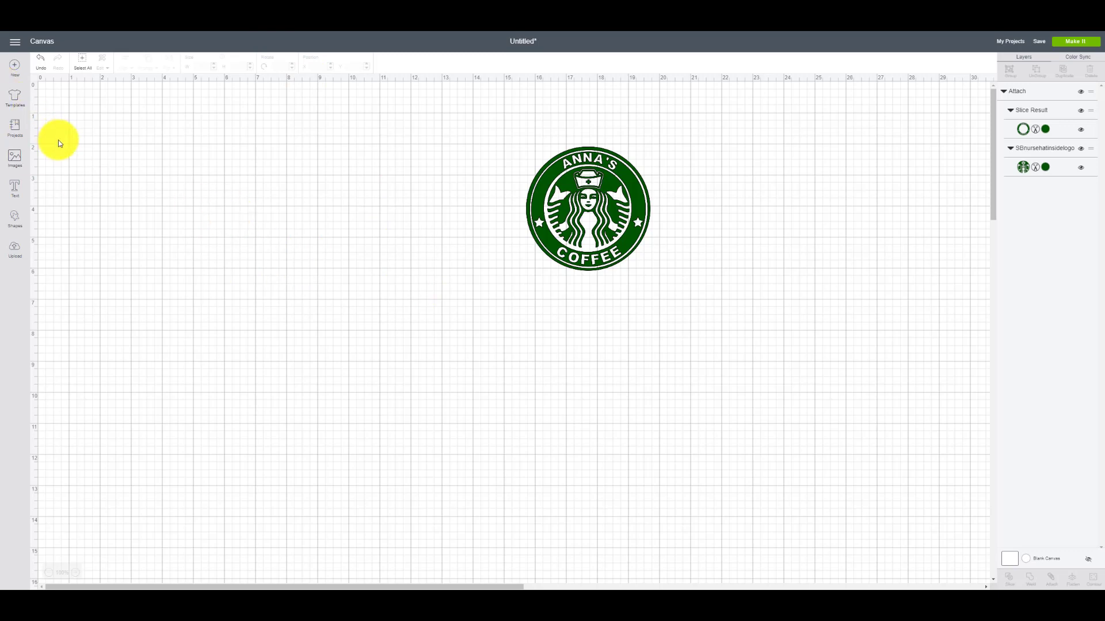
# In Cricut Design Space, insert the uploaded NURSE'S COFFEE ring and nurse-hat inner logo, placing both beside the finished logo.
pyautogui.click(13, 252)
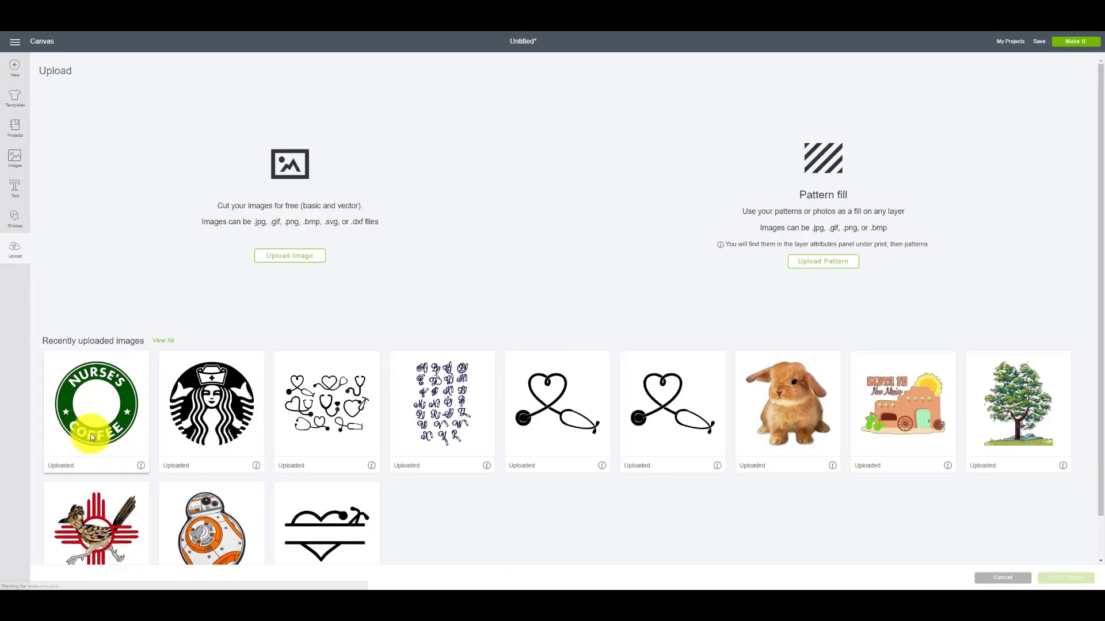
pyautogui.click(96, 402)
pyautogui.click(207, 409)
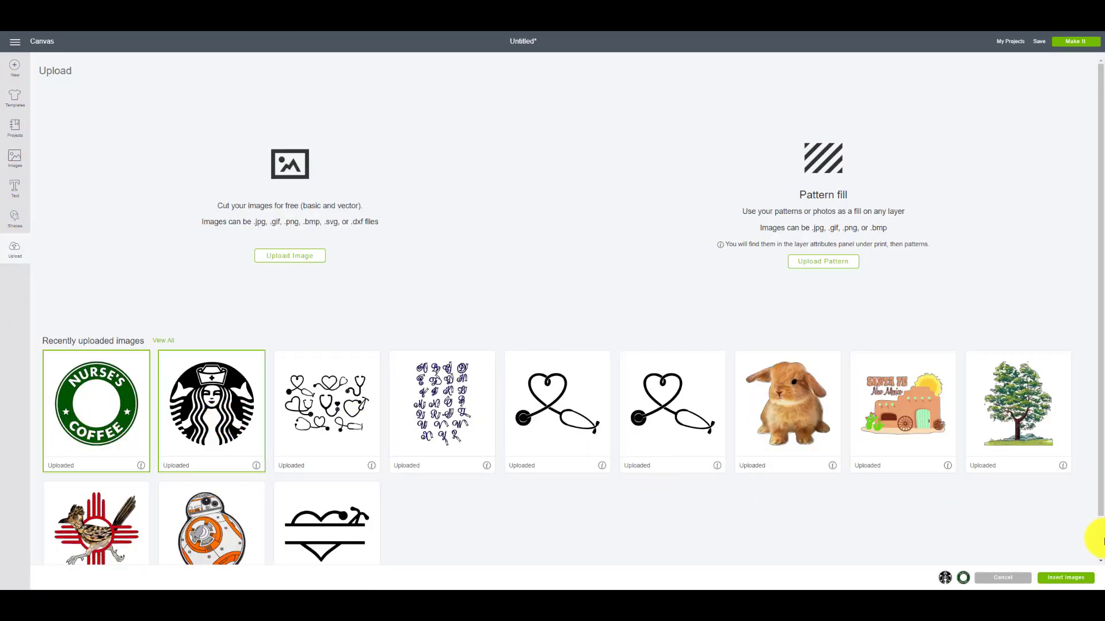
pyautogui.click(1065, 577)
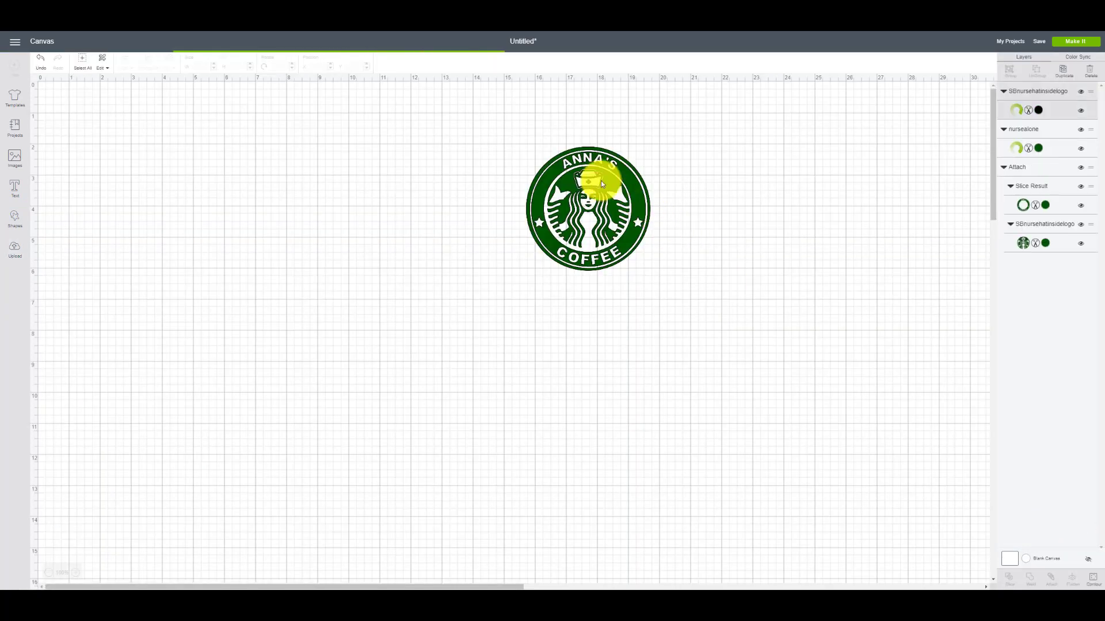
pyautogui.moveTo(177, 199); pyautogui.dragTo(752, 151)
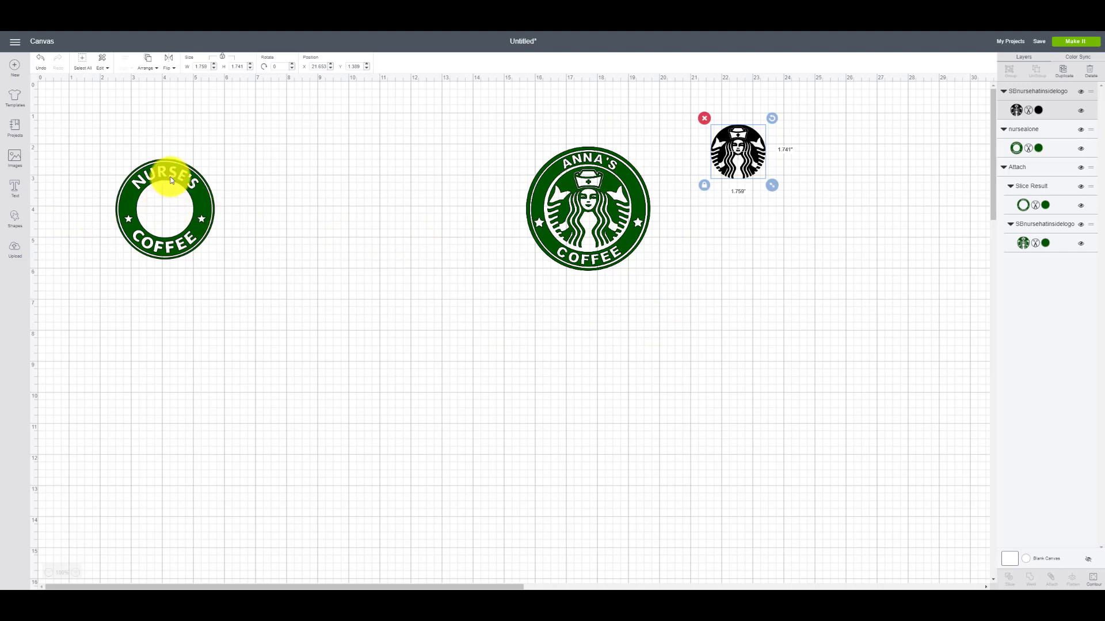
pyautogui.moveTo(163, 209); pyautogui.dragTo(746, 253)
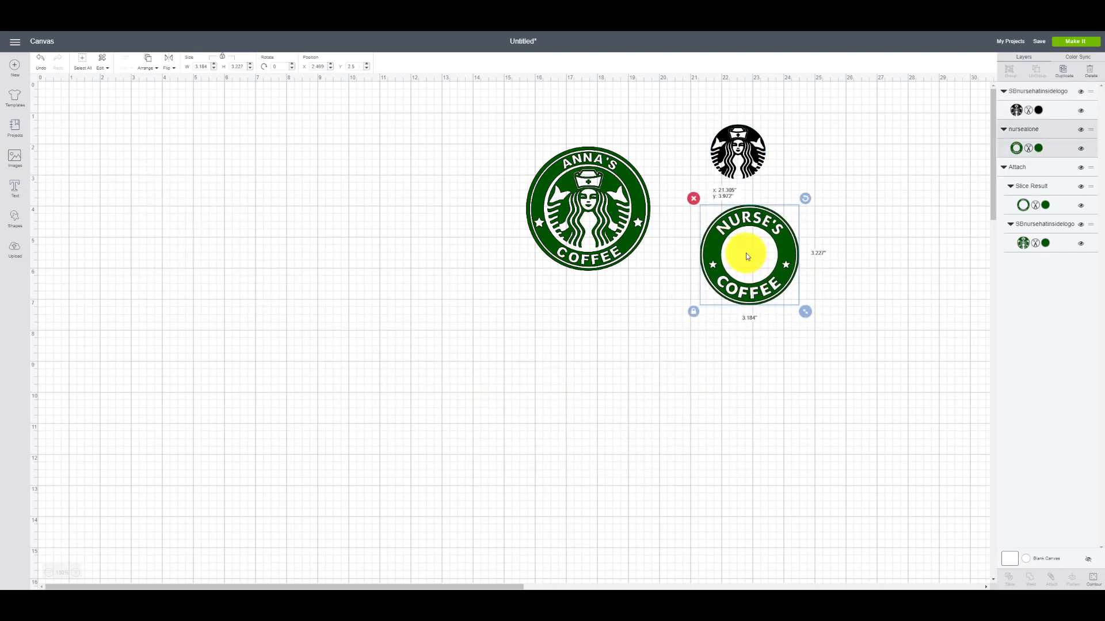
# Add a circle shape on the empty area of the canvas and enlarge it to about 9.29 inches.
pyautogui.click(18, 217)
pyautogui.click(80, 160)
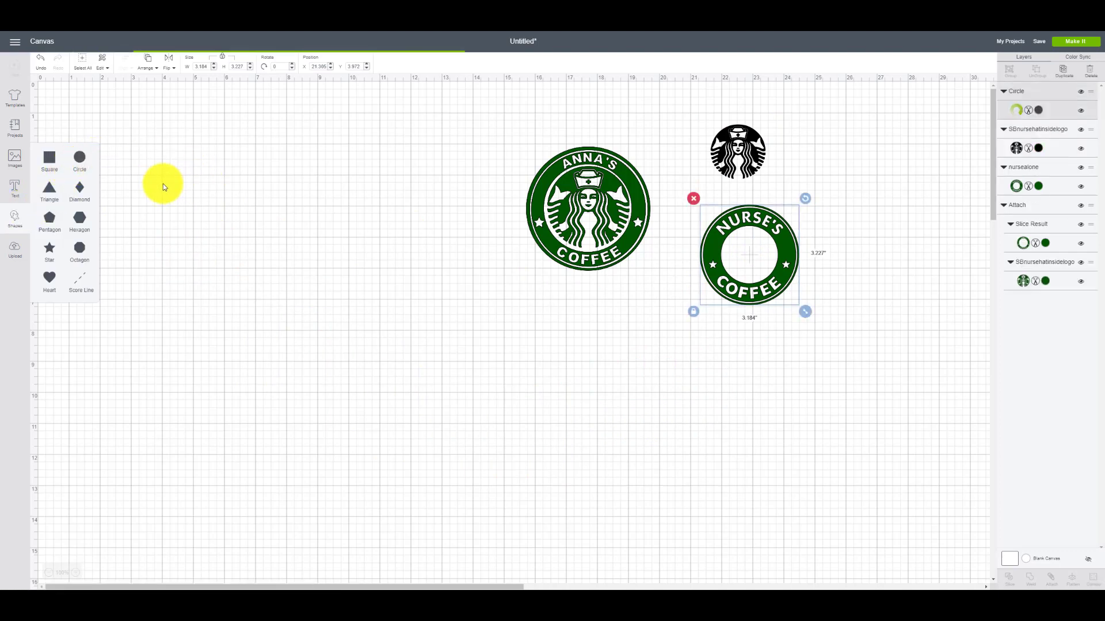
pyautogui.moveTo(249, 293); pyautogui.dragTo(436, 459)
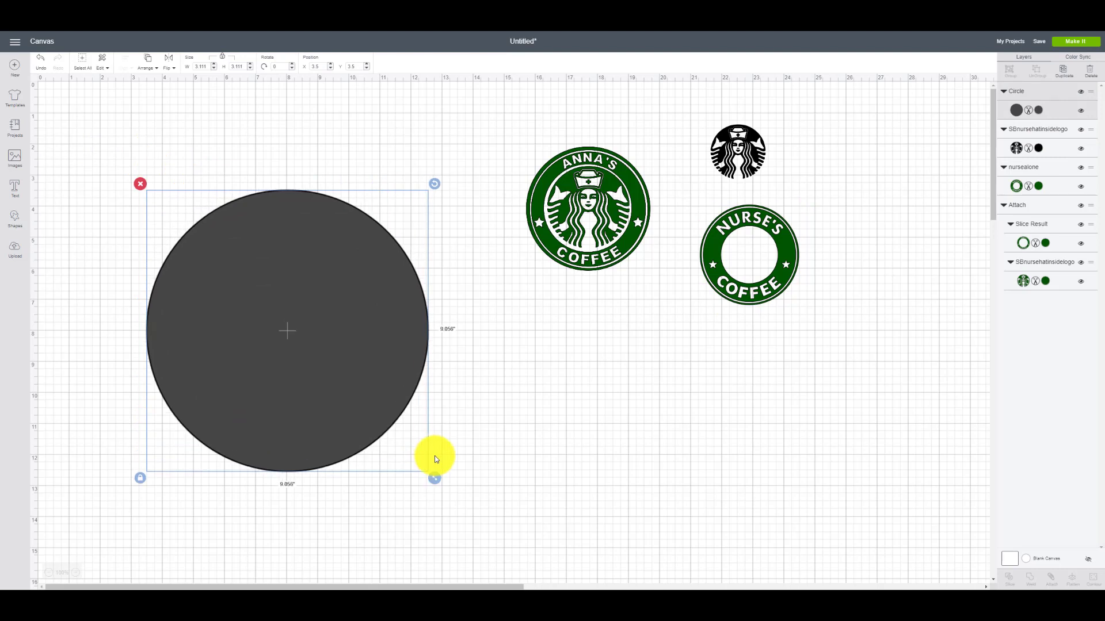
pyautogui.moveTo(264, 328); pyautogui.dragTo(262, 273)
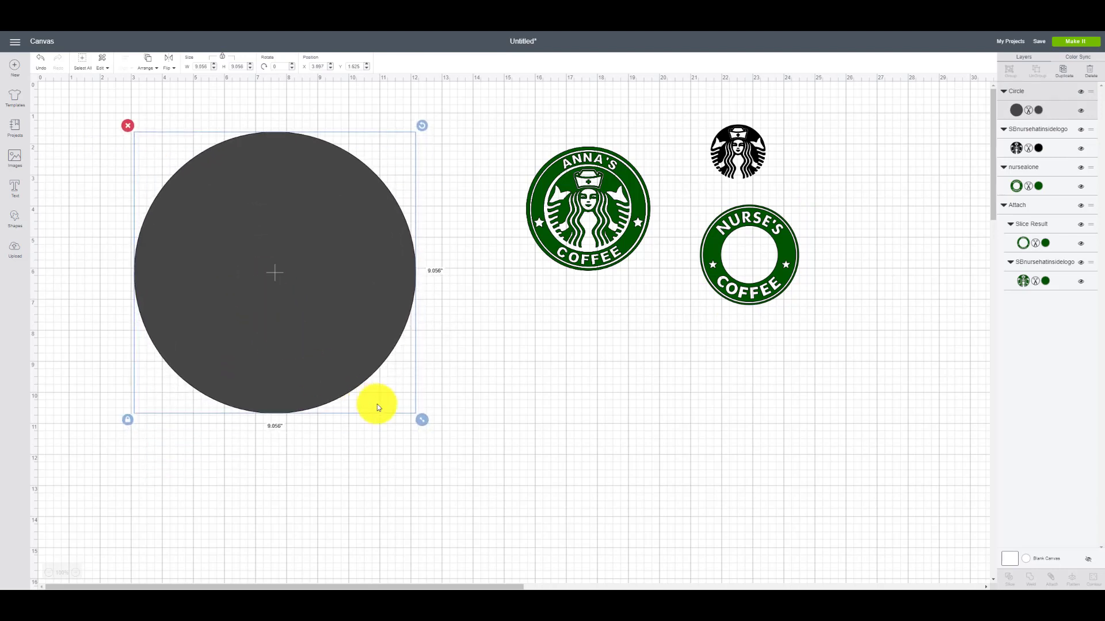
pyautogui.moveTo(422, 424); pyautogui.dragTo(429, 427)
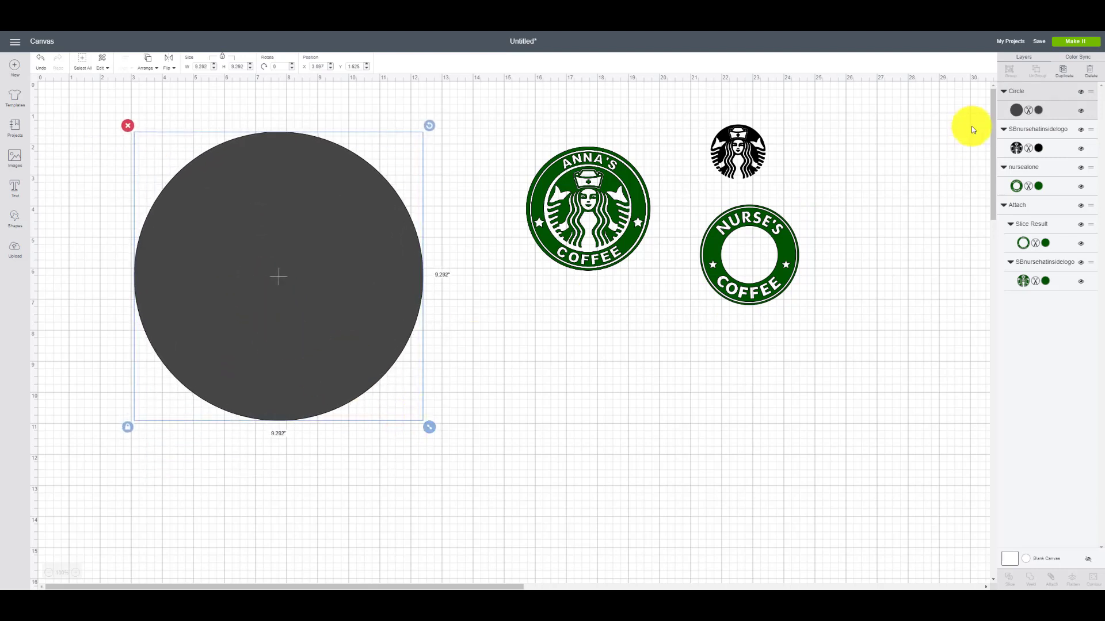
# Recolour the large circle with the project's dark green.
pyautogui.click(1041, 110)
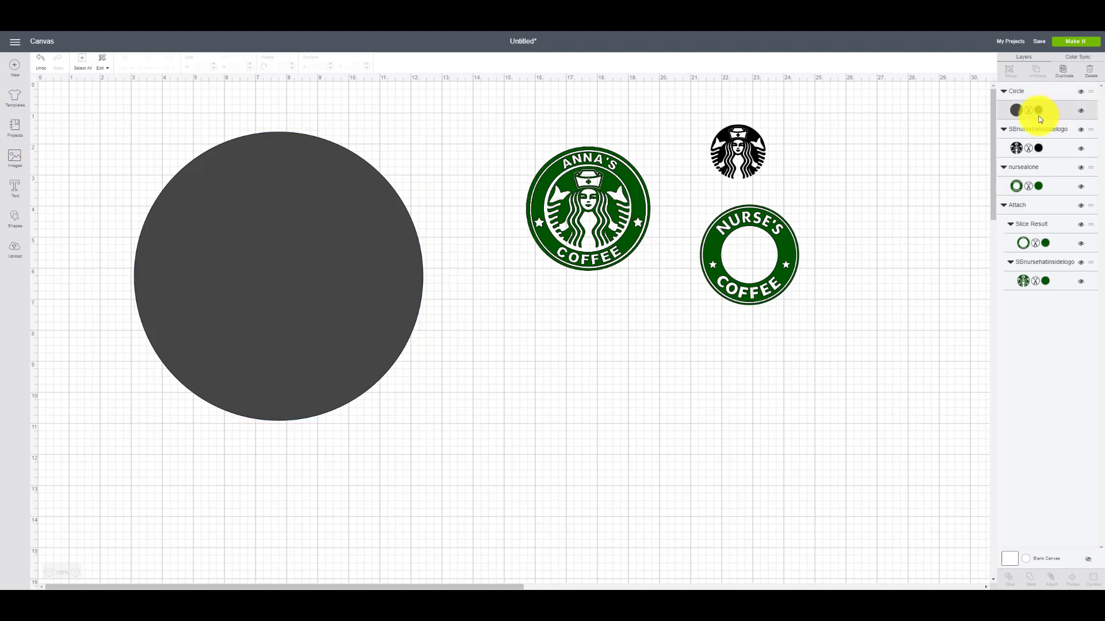
pyautogui.click(909, 125)
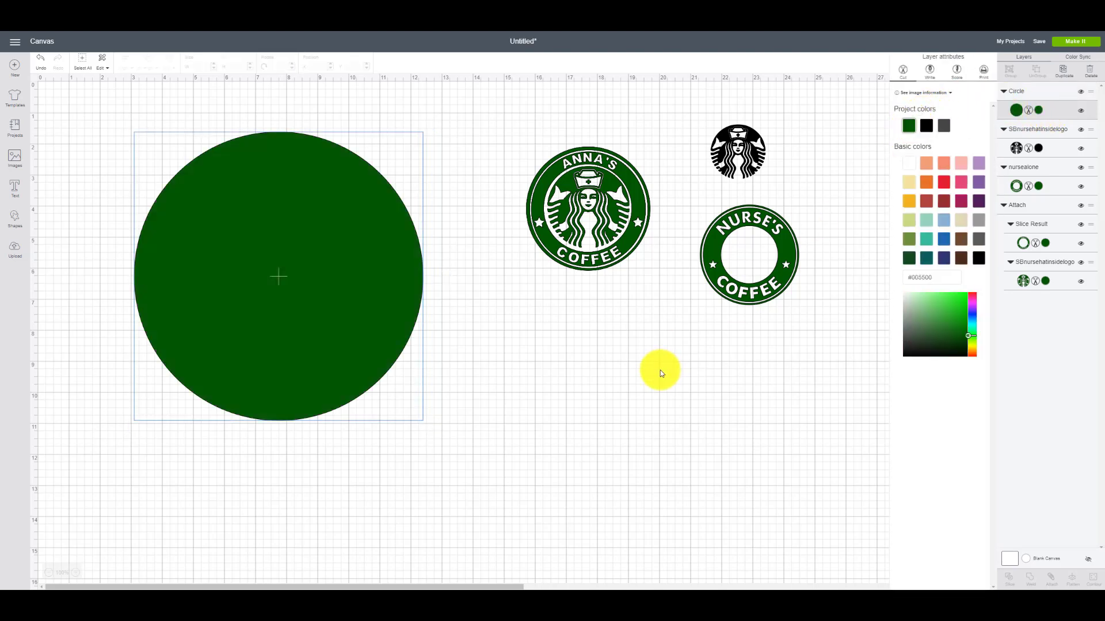
pyautogui.click(660, 371)
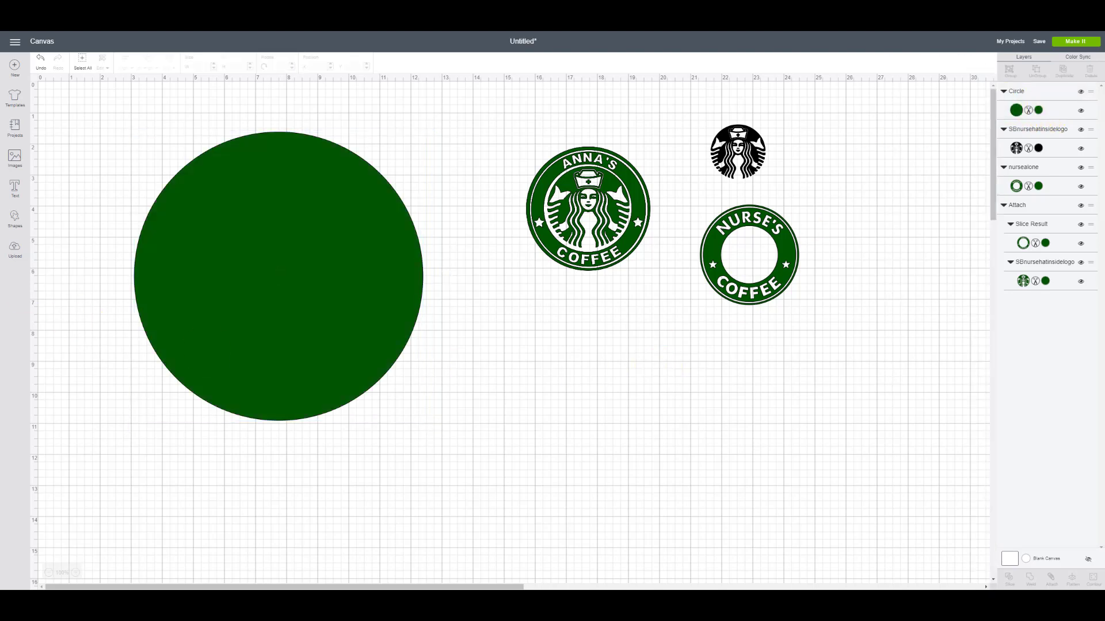
# Add a second circle on top of the green one and enlarge it to about 8.69 inches.
pyautogui.click(17, 218)
pyautogui.click(80, 161)
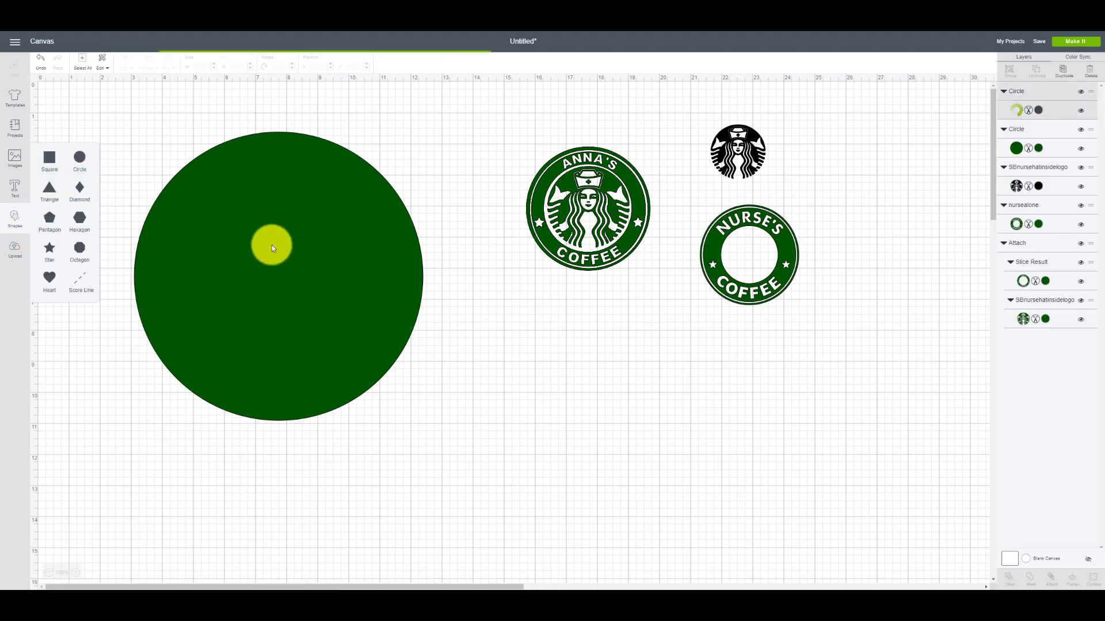
pyautogui.moveTo(264, 310); pyautogui.dragTo(407, 333)
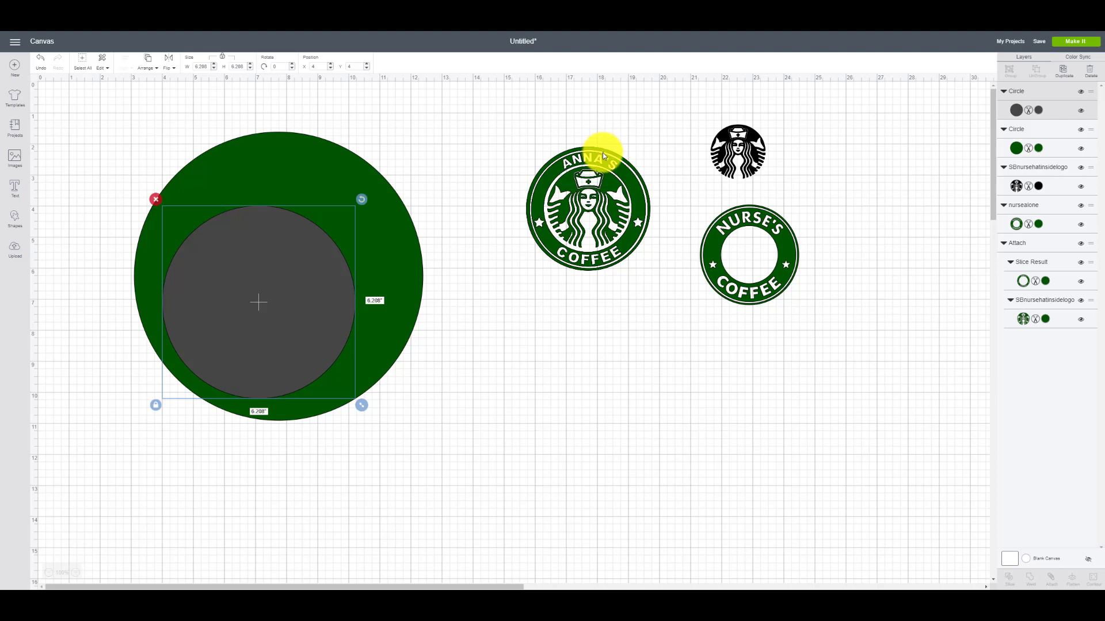
pyautogui.moveTo(261, 309); pyautogui.dragTo(253, 247)
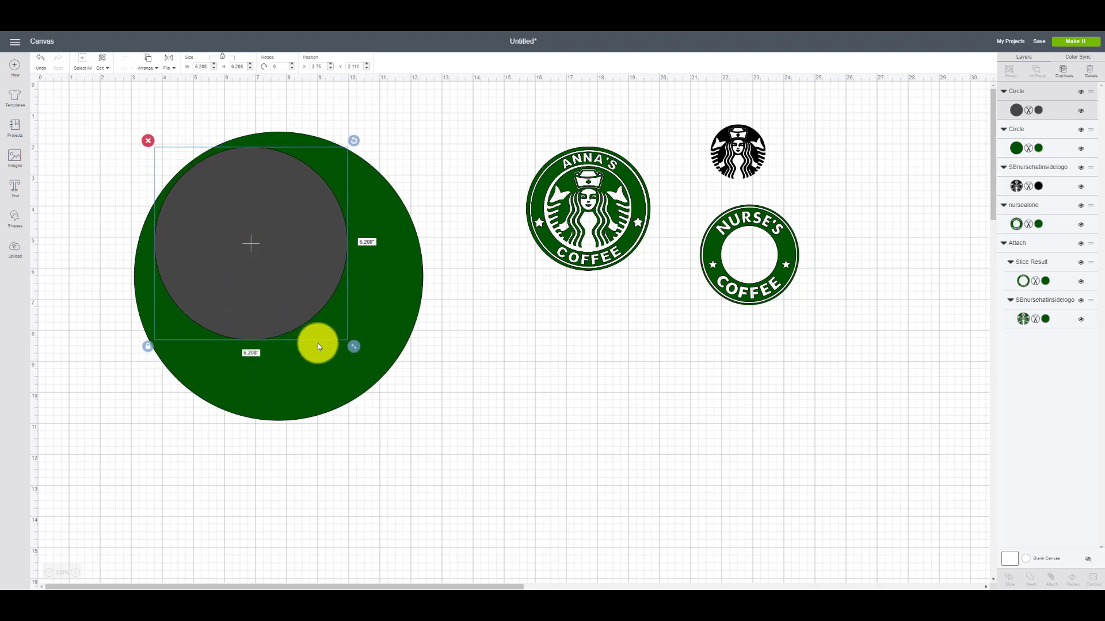
pyautogui.moveTo(357, 348); pyautogui.dragTo(435, 424)
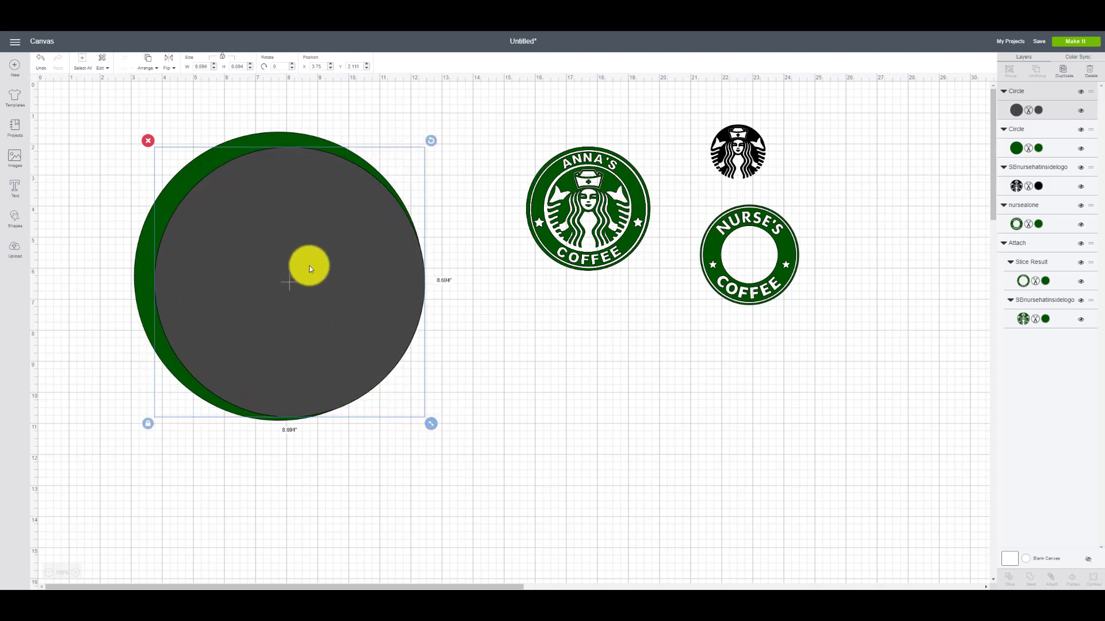
# Resize the grey circle to about 8.93 inches and centre it on the green circle, leaving a thin even green border.
pyautogui.moveTo(308, 264)
pyautogui.mouseDown()
pyautogui.moveTo(299, 252)
pyautogui.moveTo(301, 265)
pyautogui.mouseUp()
pyautogui.moveTo(428, 423); pyautogui.dragTo(432, 424)
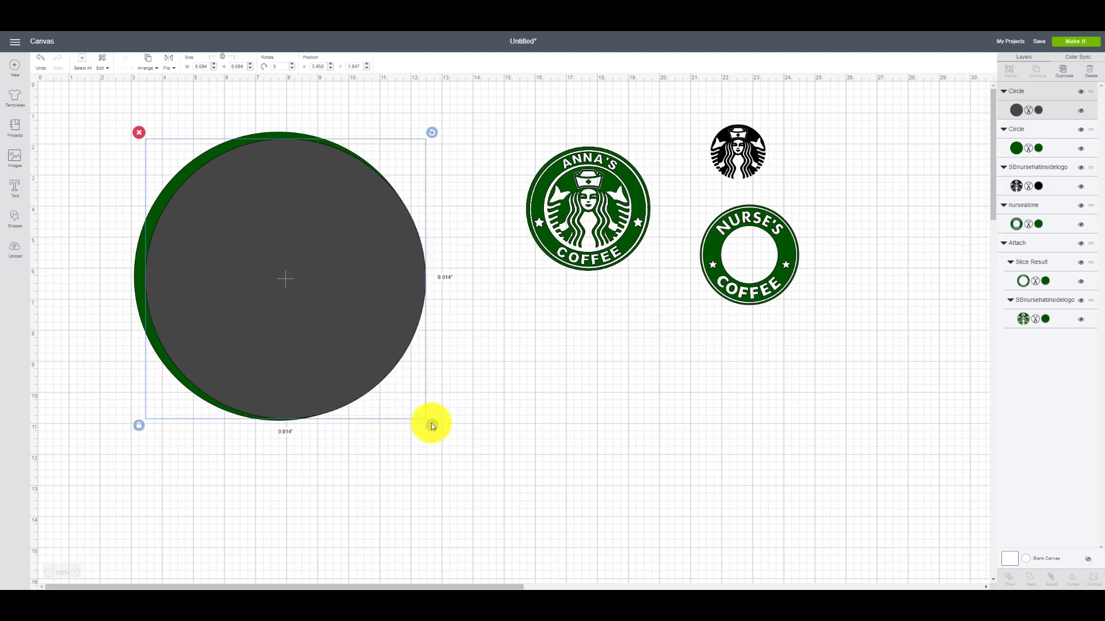
pyautogui.moveTo(320, 322); pyautogui.dragTo(343, 334)
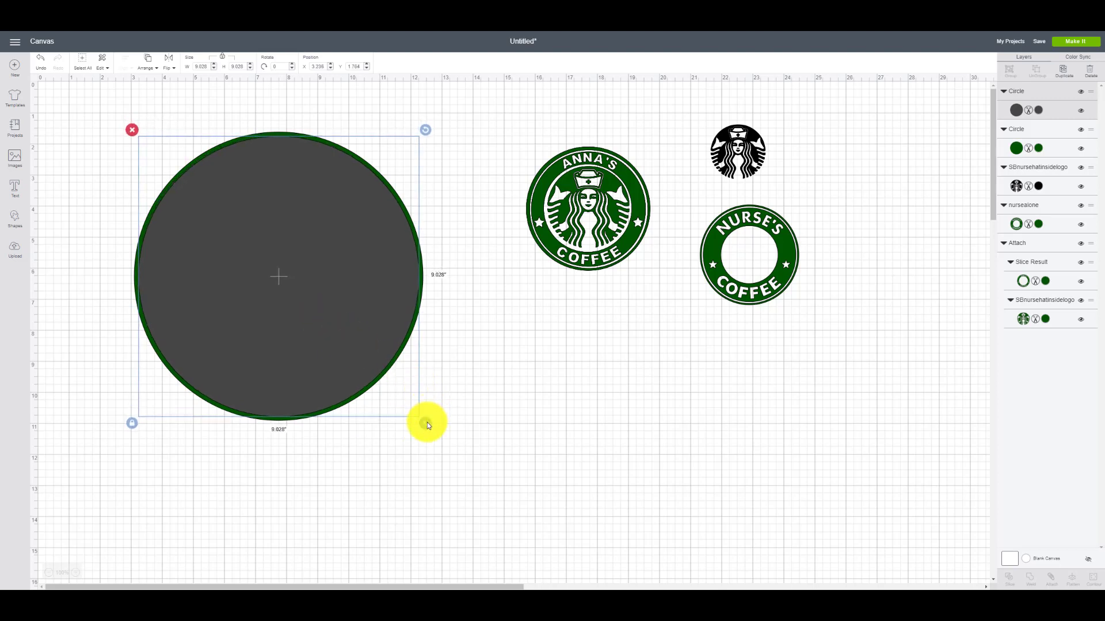
pyautogui.moveTo(427, 424); pyautogui.dragTo(424, 419)
pyautogui.moveTo(301, 310); pyautogui.dragTo(298, 309)
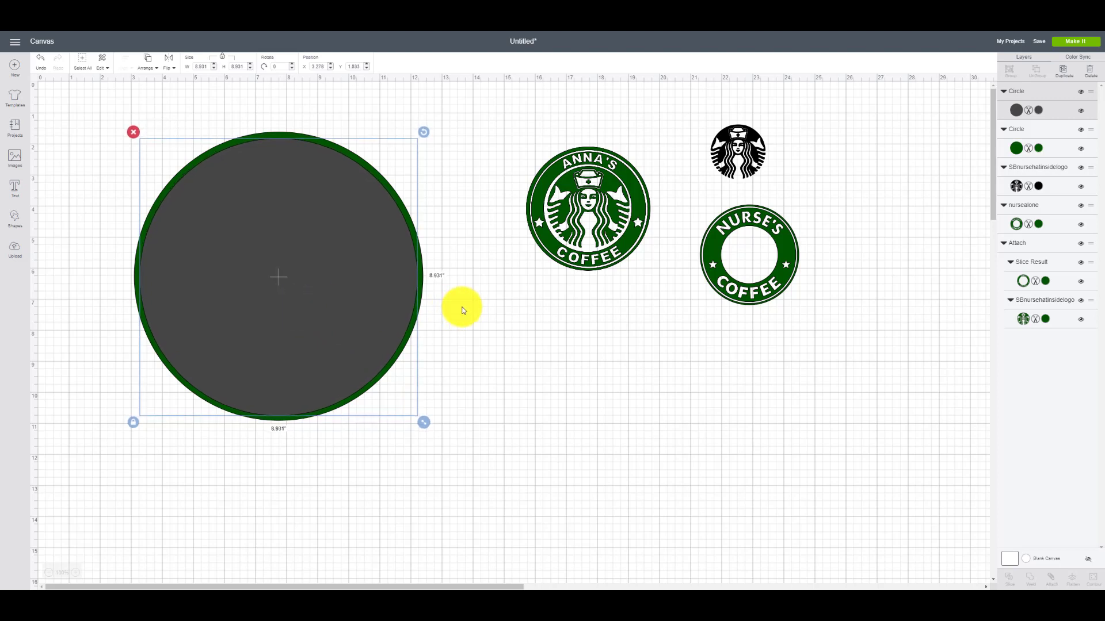
# Slice the grey circle out of the green circle.
pyautogui.click(464, 310)
pyautogui.moveTo(81, 99); pyautogui.dragTo(498, 458)
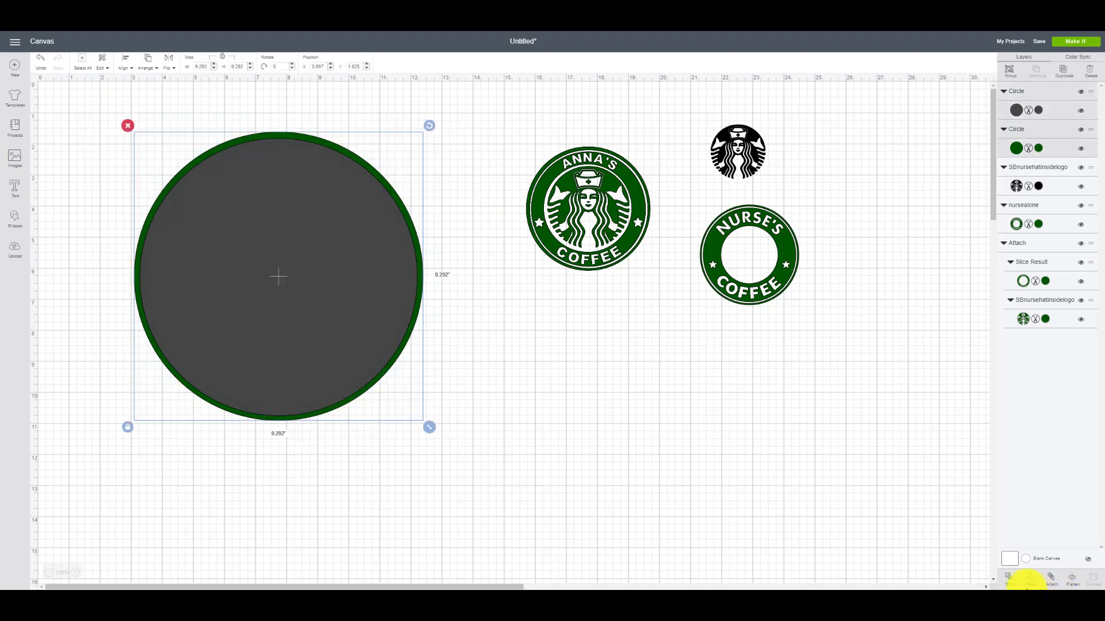
pyautogui.click(1005, 579)
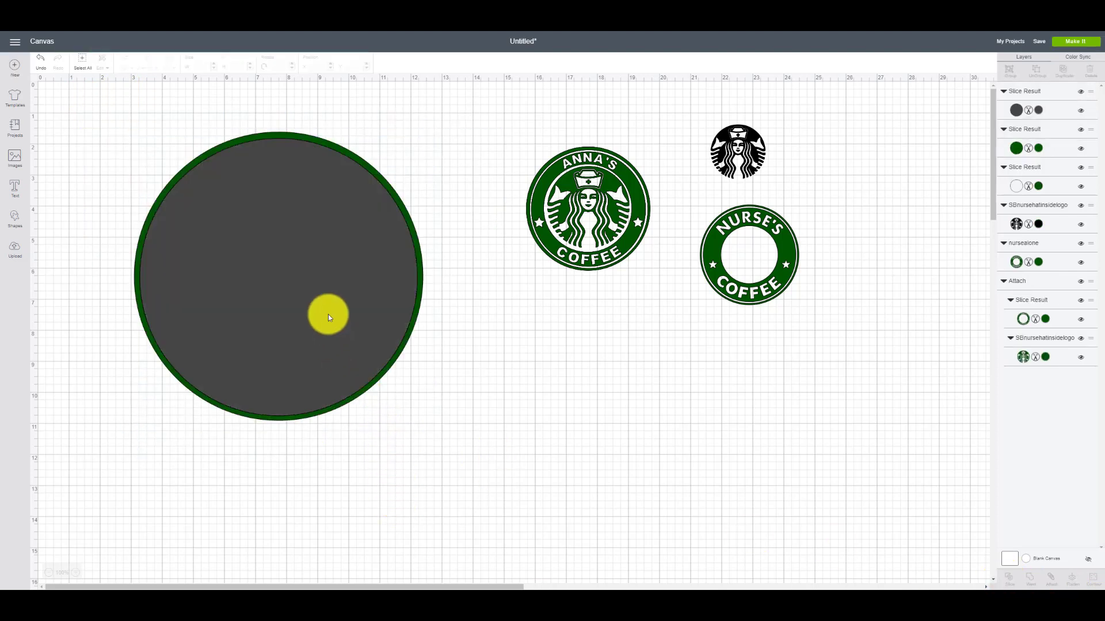
# Move the grey circle aside and delete the green inner disc so only the thin green ring is left.
pyautogui.moveTo(325, 314); pyautogui.dragTo(596, 464)
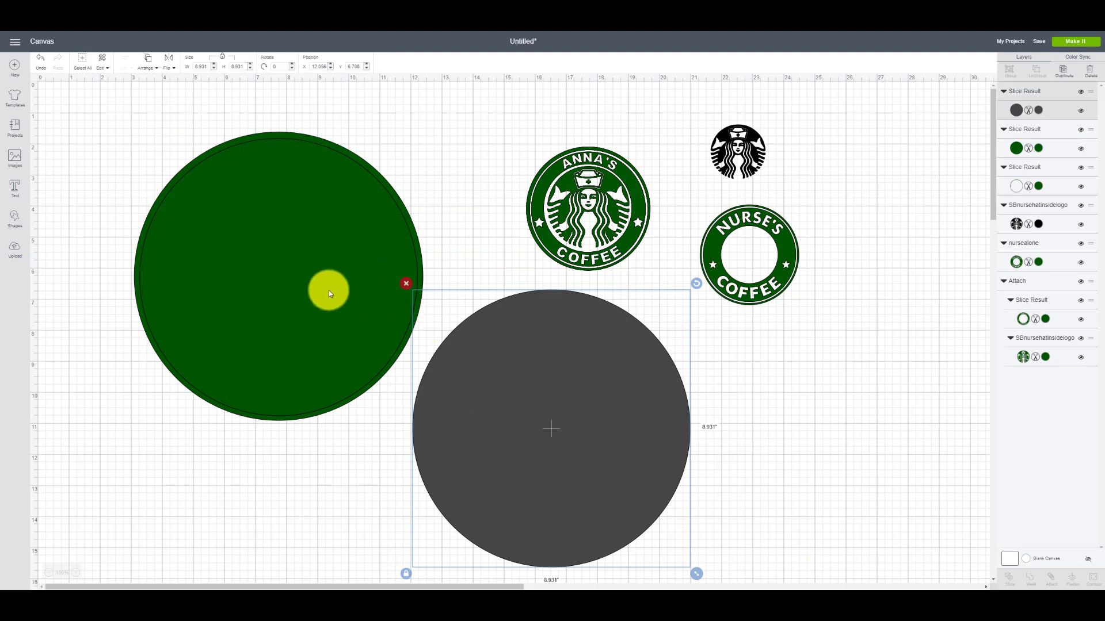
pyautogui.moveTo(328, 289); pyautogui.dragTo(171, 326)
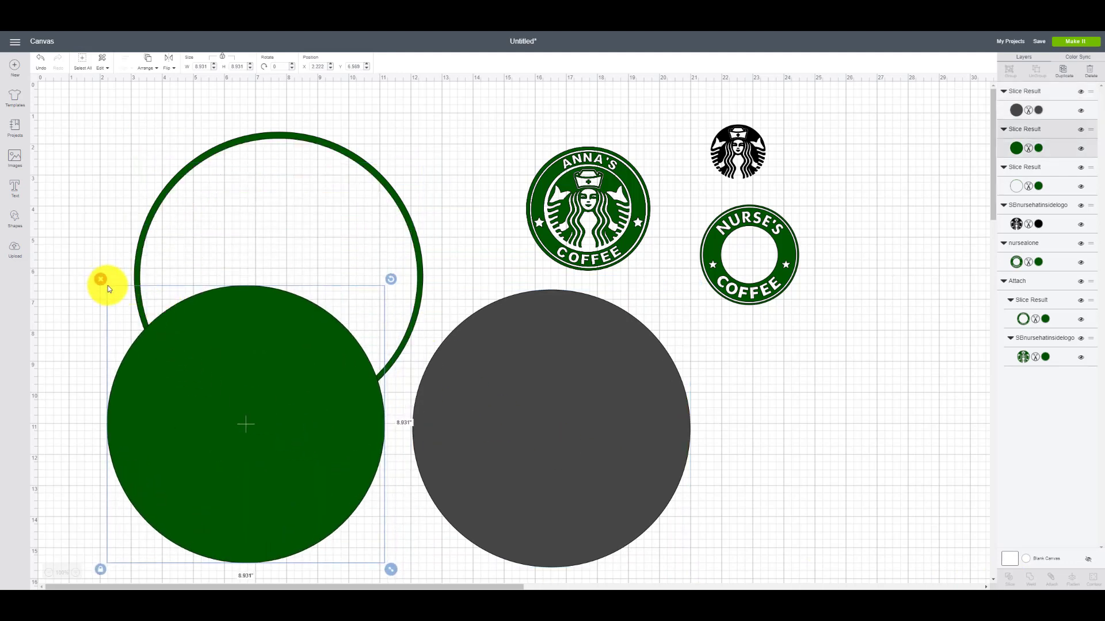
pyautogui.press('Delete')
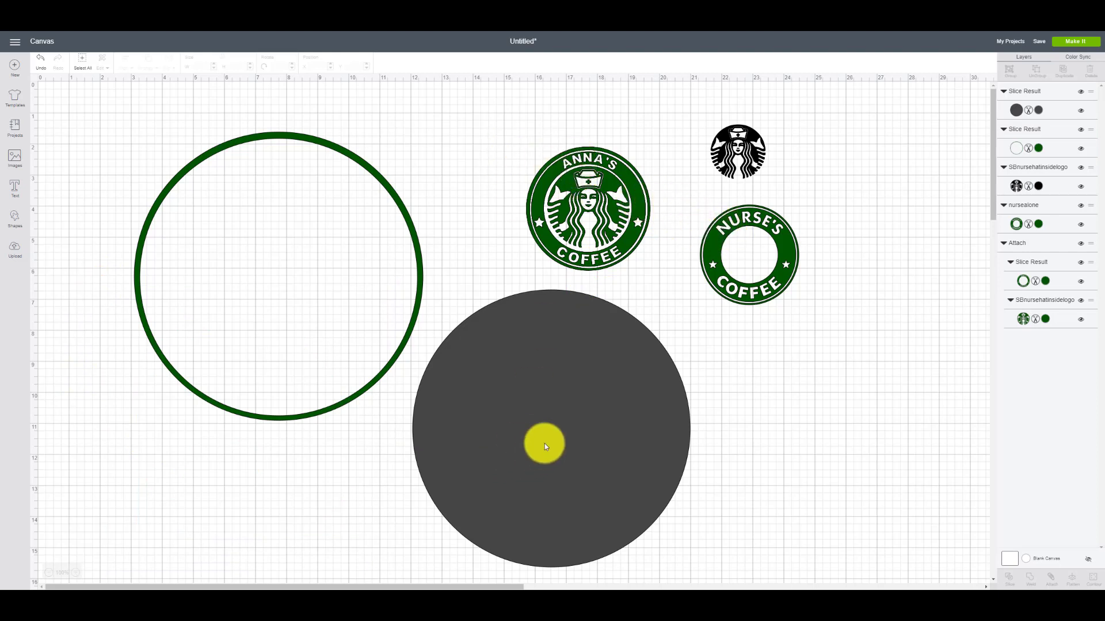
# Move the grey circle back into the ring, shrink it to about 8.74 inches and centre it with a narrow white gap.
pyautogui.moveTo(544, 444); pyautogui.dragTo(272, 291)
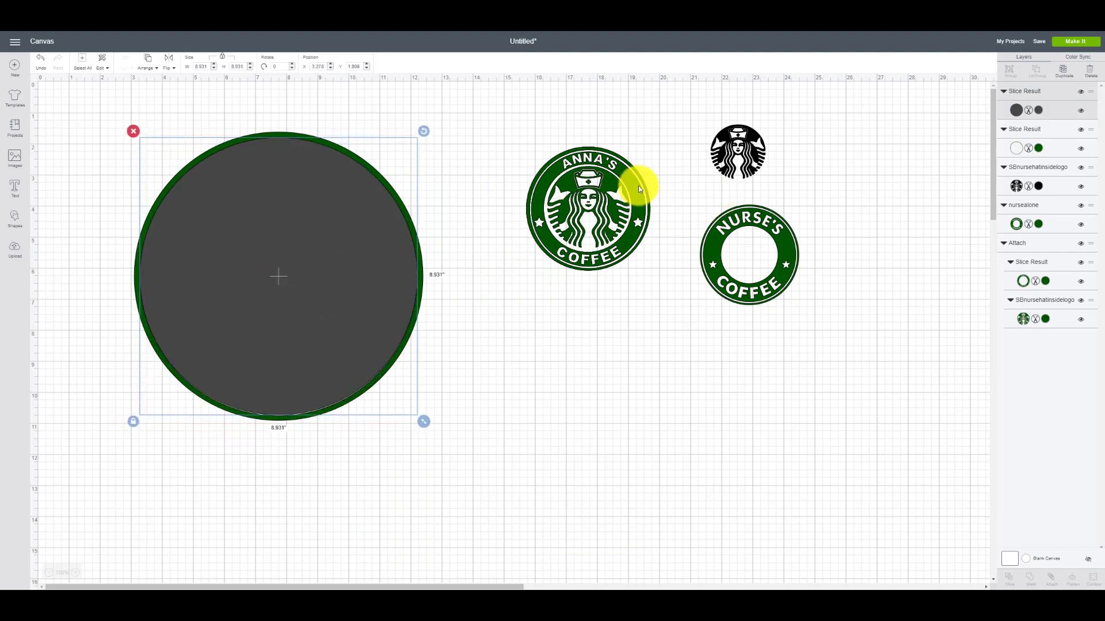
pyautogui.moveTo(426, 425); pyautogui.dragTo(418, 415)
pyautogui.moveTo(334, 333); pyautogui.dragTo(336, 338)
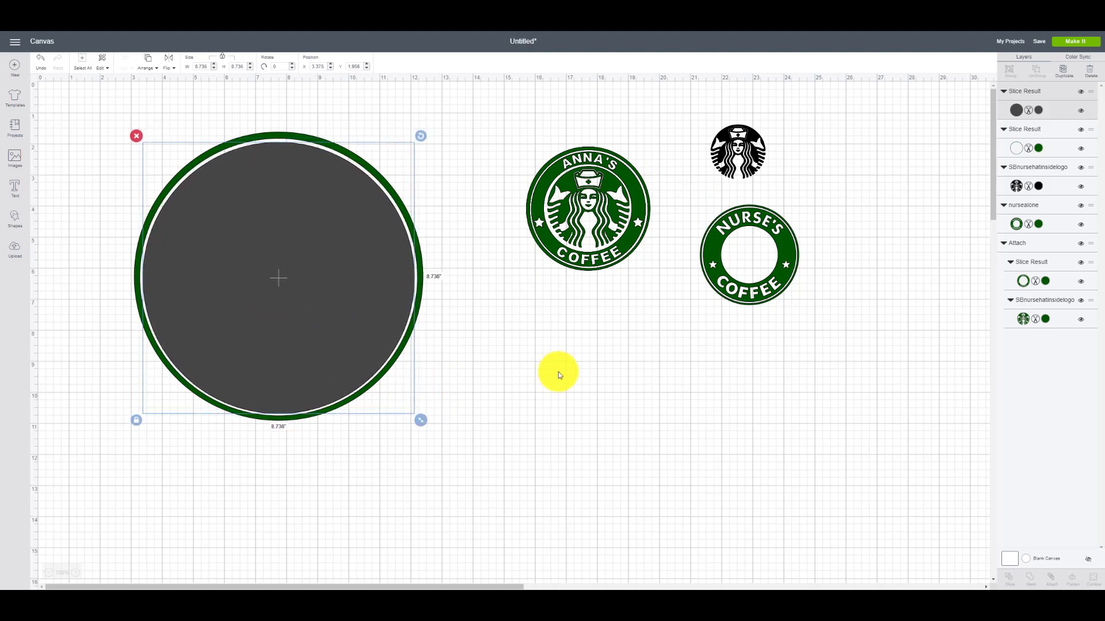
pyautogui.moveTo(458, 440); pyautogui.dragTo(99, 96)
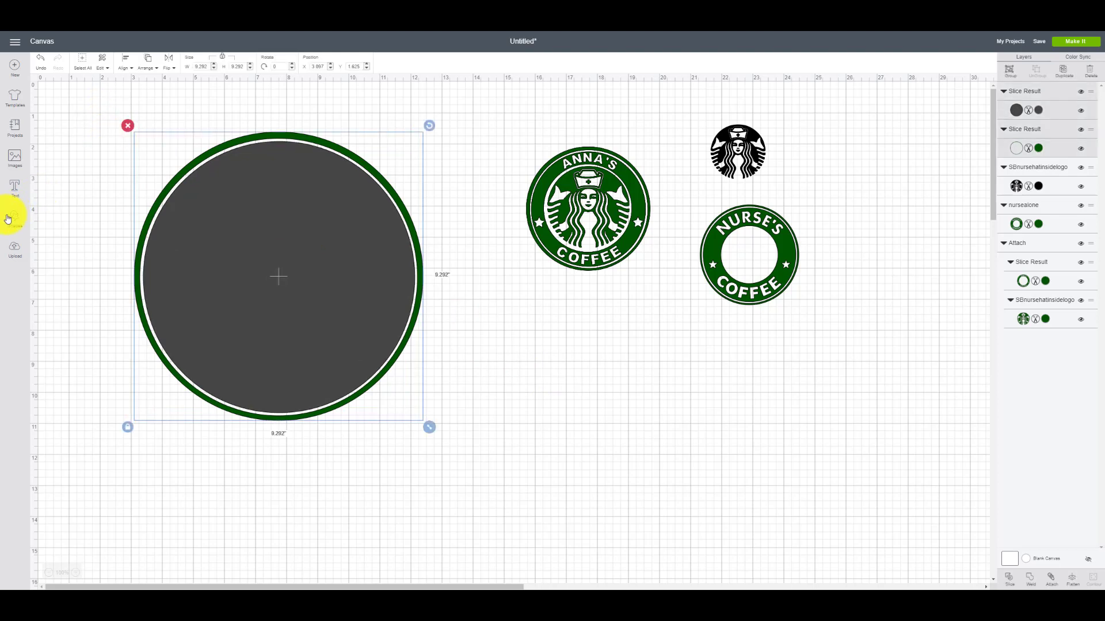
# Add another circle and place it in the empty area below the logos.
pyautogui.click(16, 218)
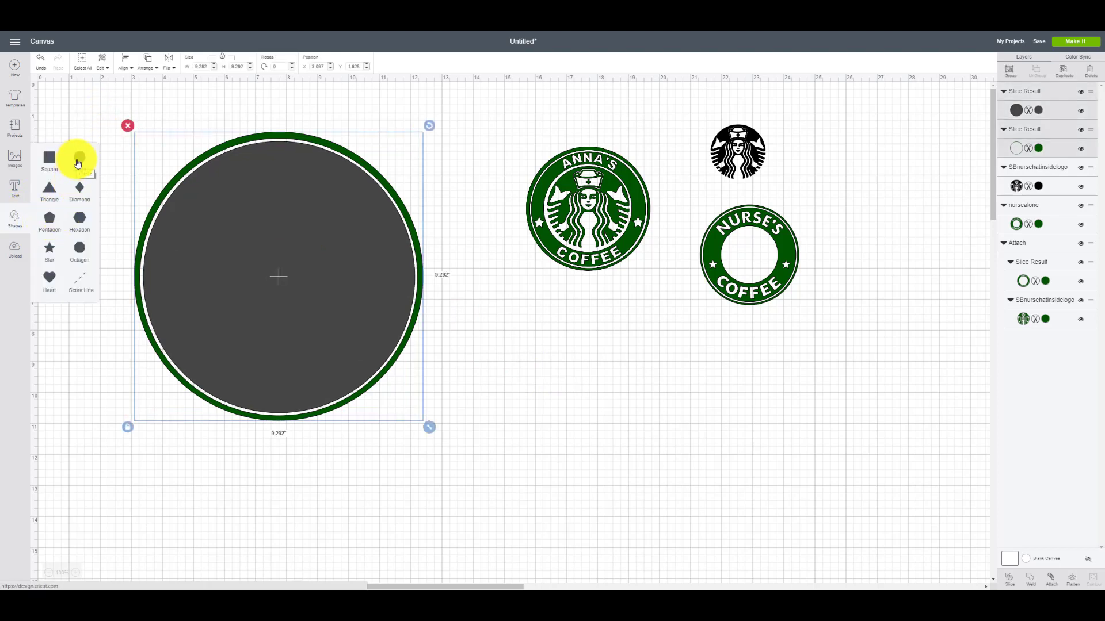
pyautogui.click(78, 161)
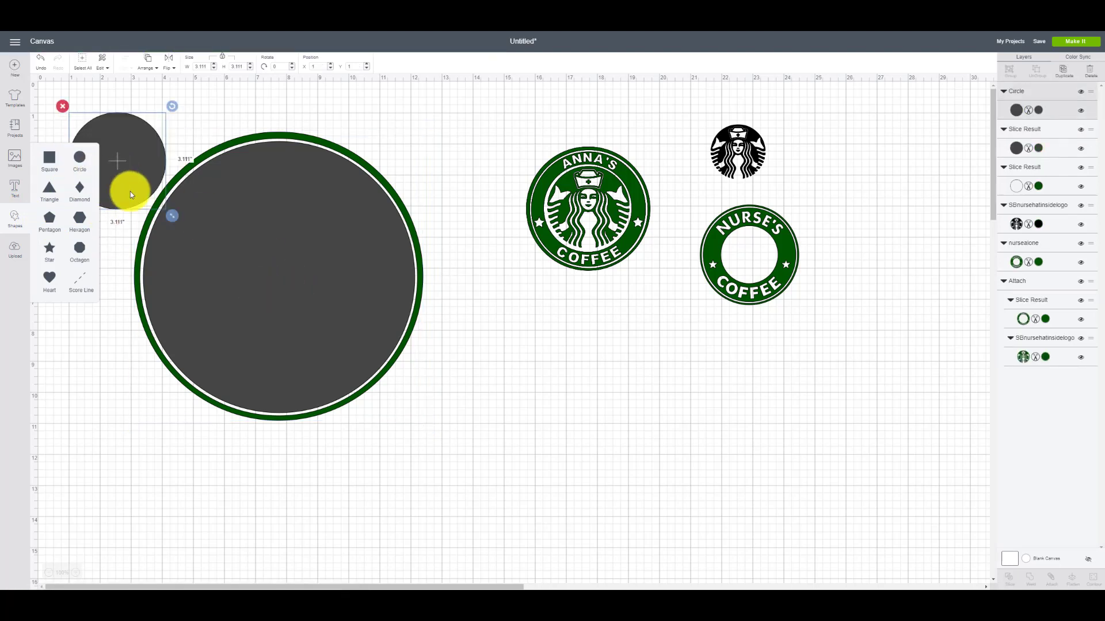
pyautogui.moveTo(130, 191); pyautogui.dragTo(672, 423)
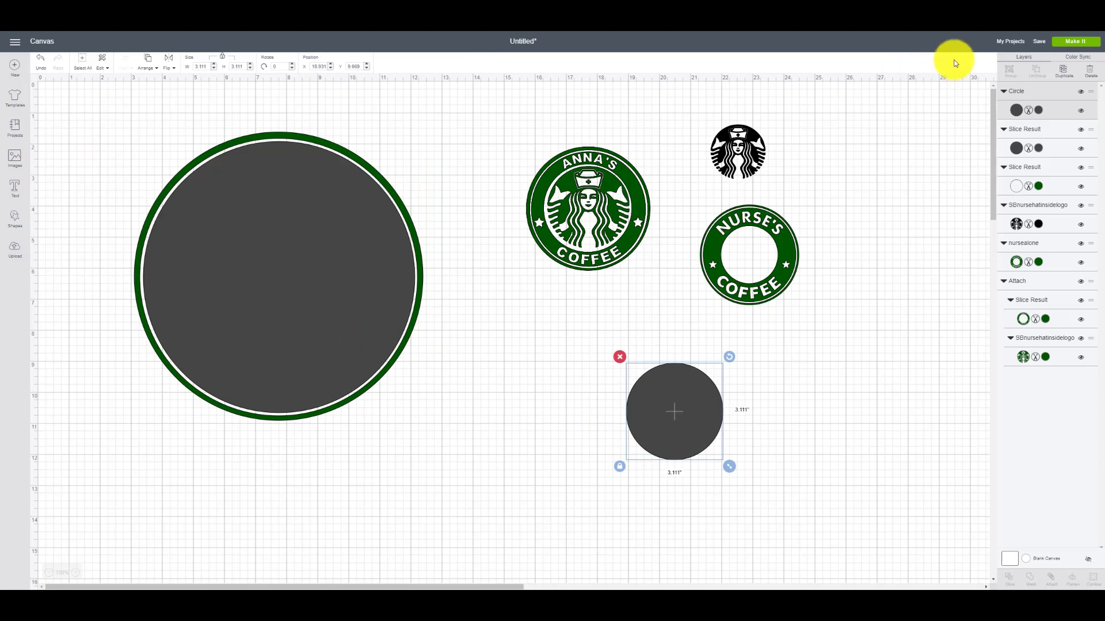
# Recolour the large inner circle dark green to match the ring, and shift the small grey circle slightly towards it.
pyautogui.click(1037, 115)
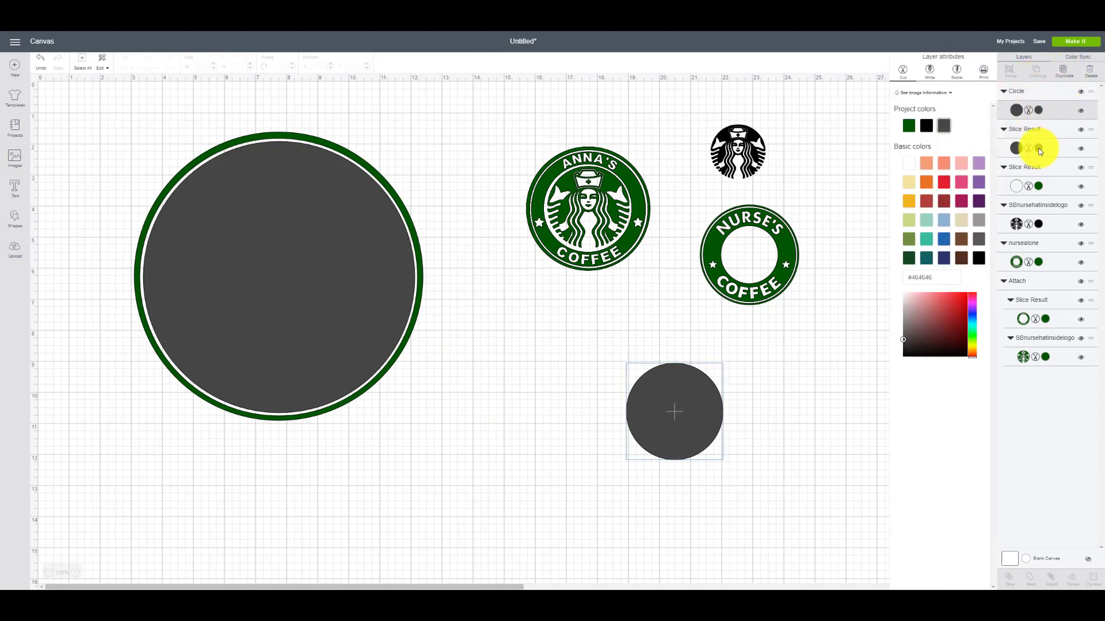
pyautogui.click(1039, 150)
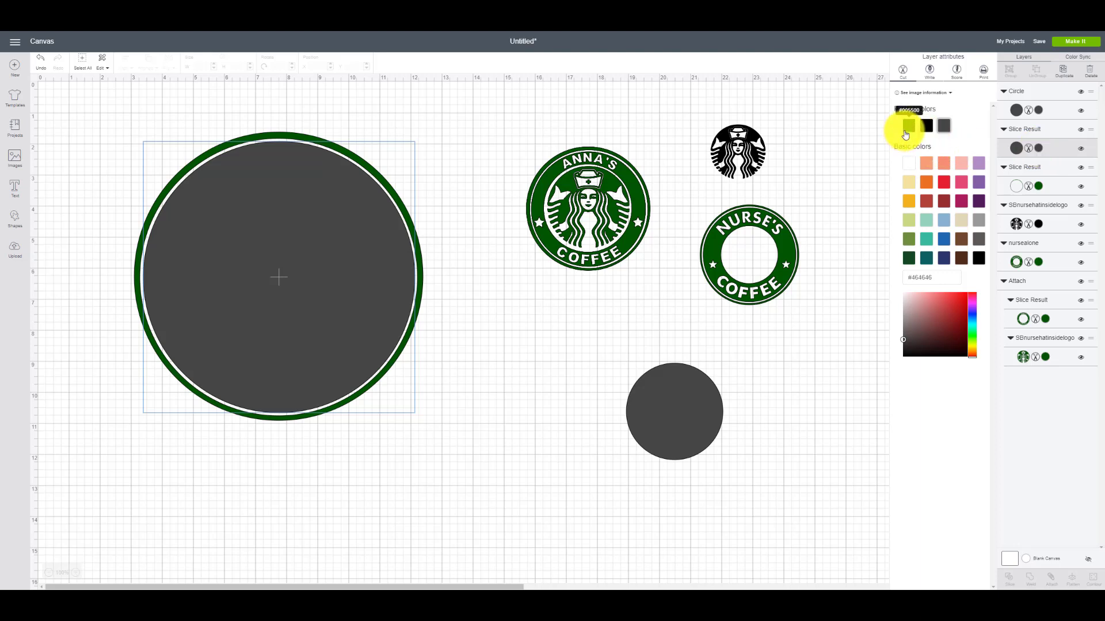
pyautogui.click(908, 126)
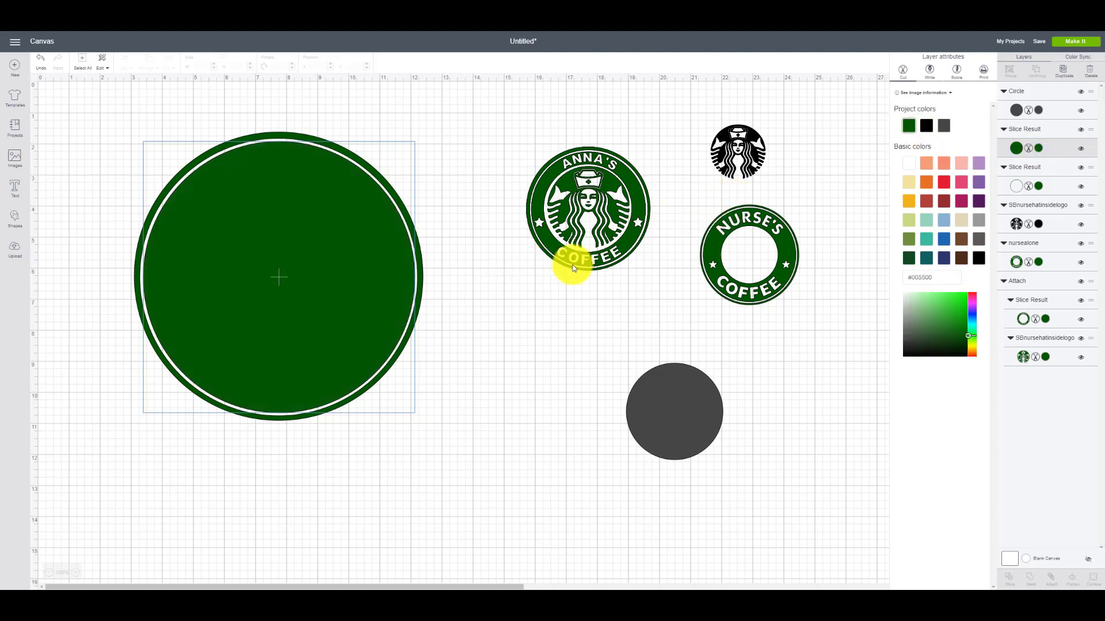
pyautogui.moveTo(661, 397); pyautogui.dragTo(627, 396)
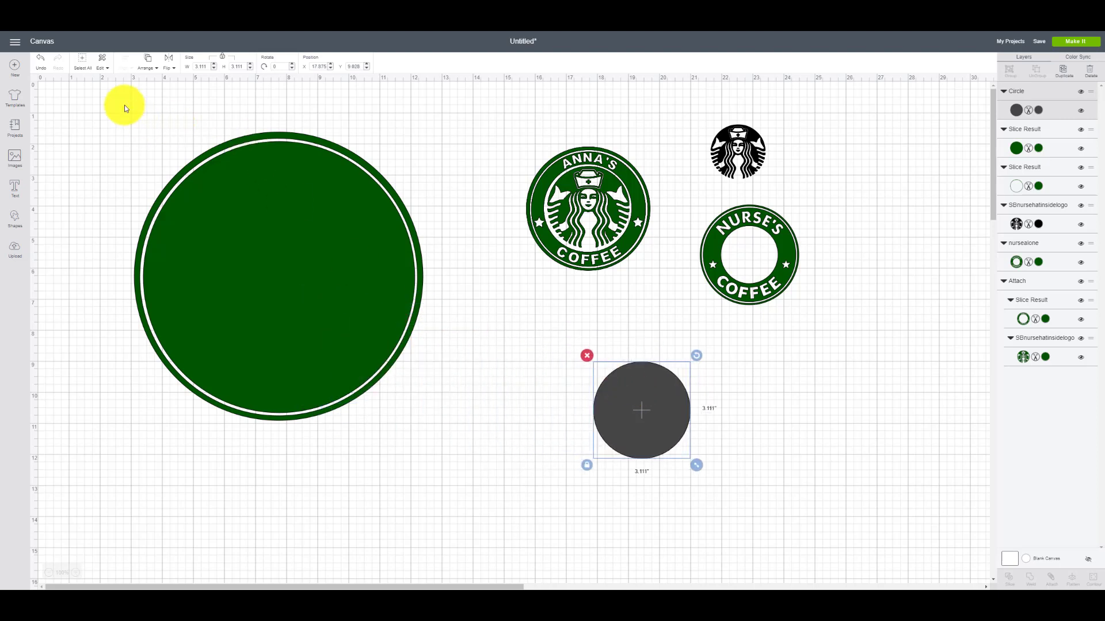
# Nudge the dark green inner disc slightly within the ring and move the small grey circle closer to it.
pyautogui.moveTo(124, 104); pyautogui.dragTo(444, 464)
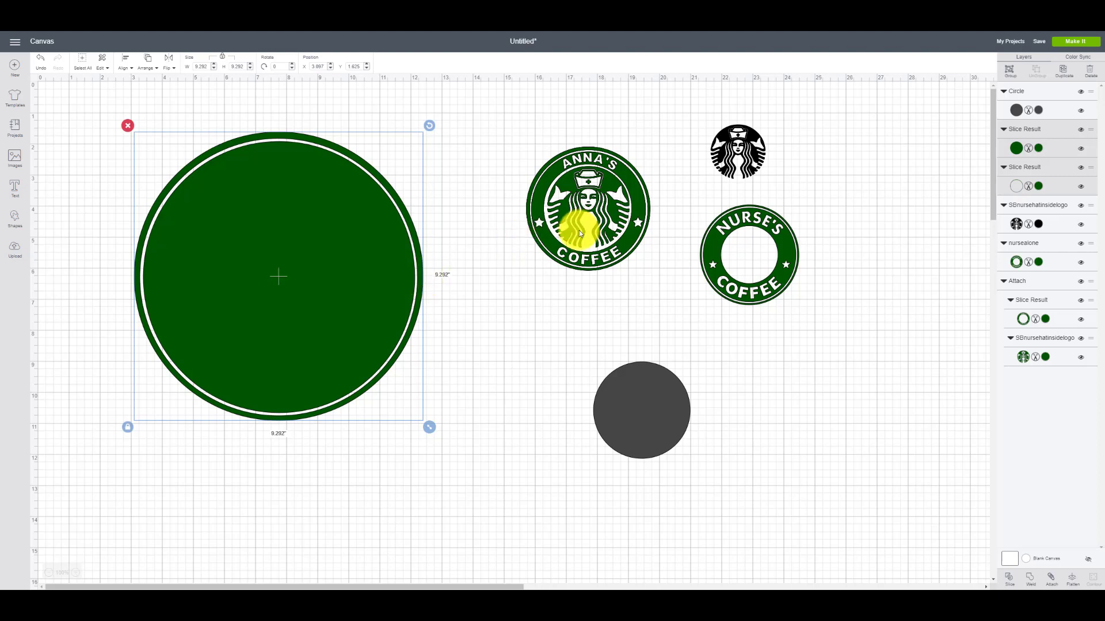
pyautogui.click(450, 289)
pyautogui.moveTo(392, 265); pyautogui.dragTo(391, 263)
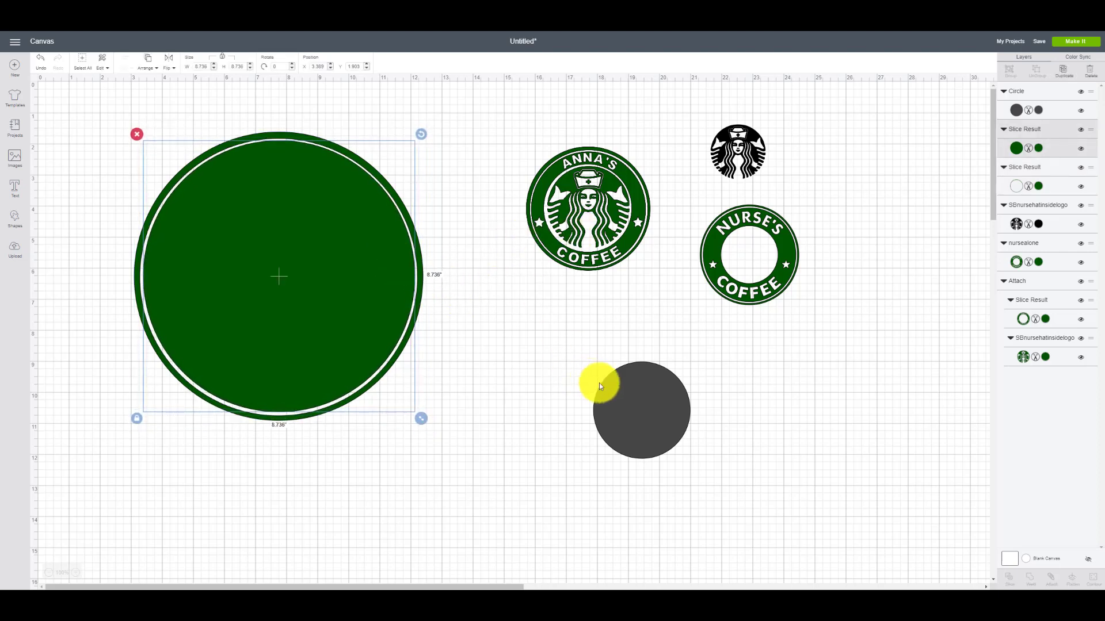
pyautogui.moveTo(600, 384); pyautogui.dragTo(526, 357)
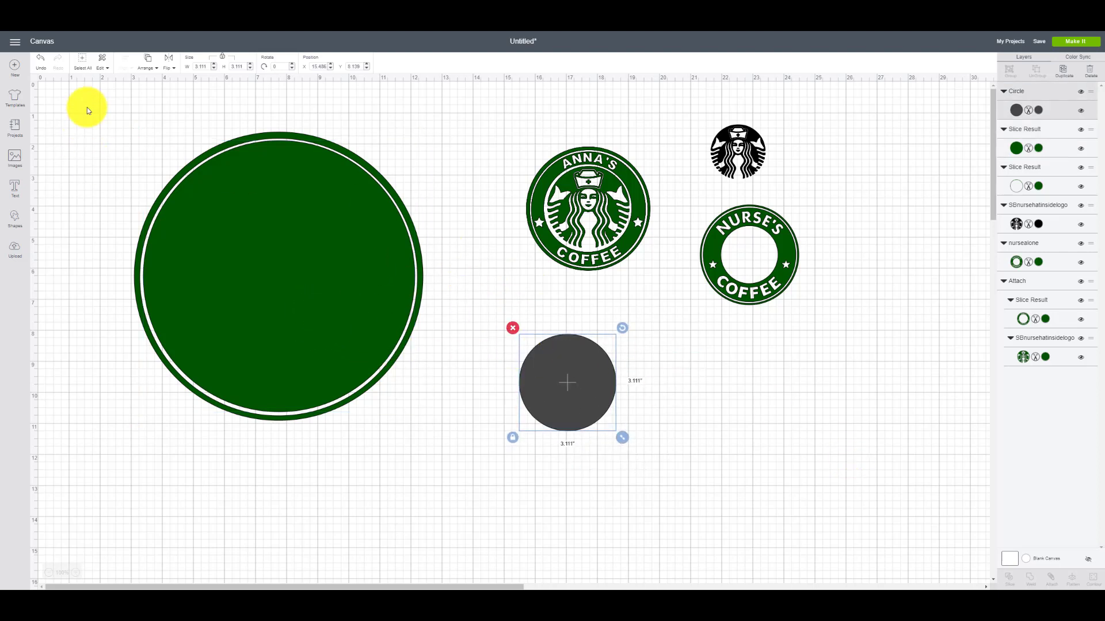
# Weld the thin green ring and the inner disc into one shape and move it up towards the canvas corner.
pyautogui.moveTo(87, 111); pyautogui.dragTo(473, 502)
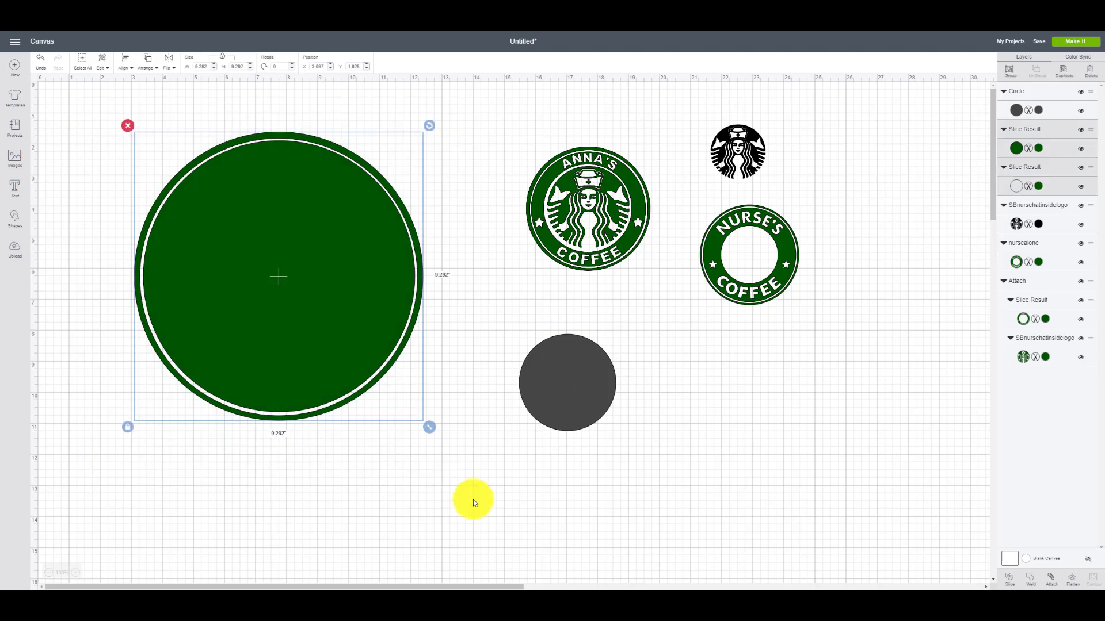
pyautogui.click(1030, 580)
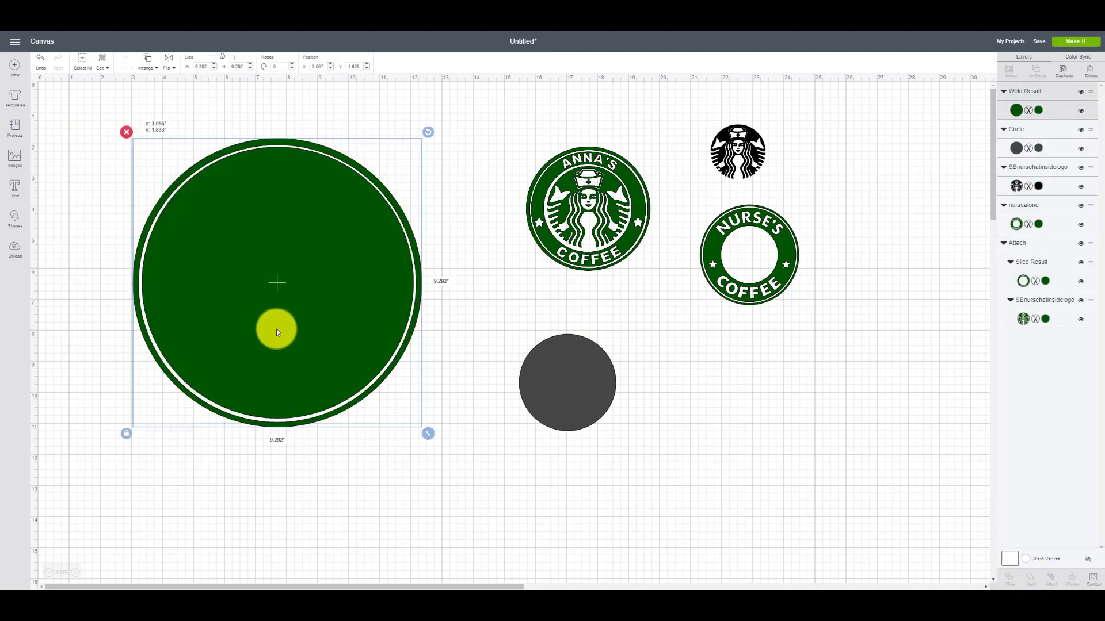
pyautogui.moveTo(277, 328); pyautogui.dragTo(264, 276)
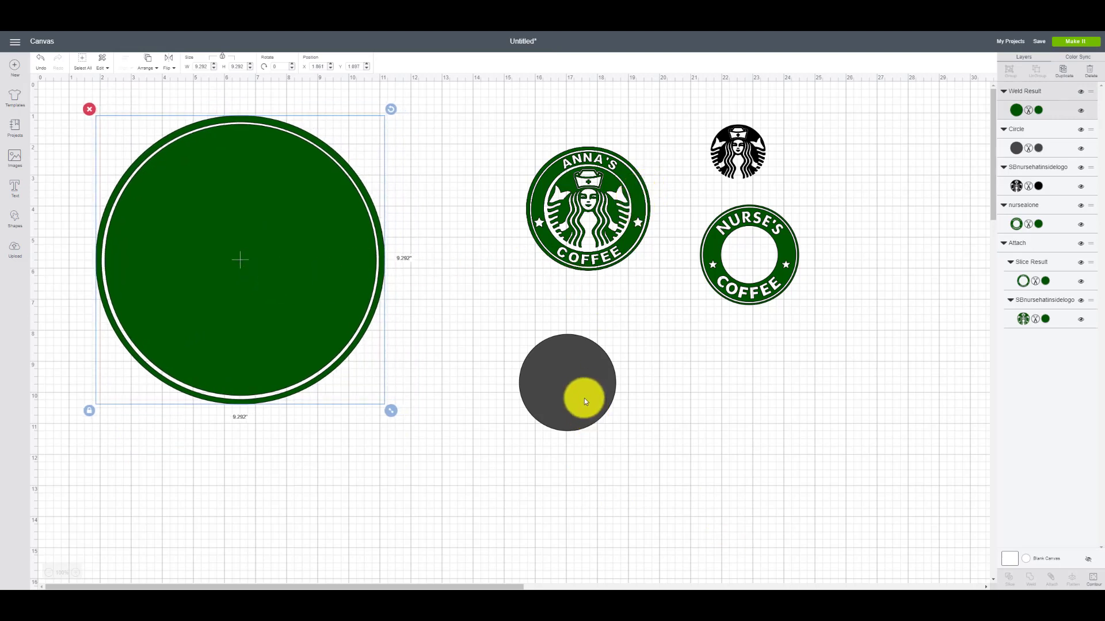
# Place the grey circle over the welded green disc and send the disc backward so the circle lies on top.
pyautogui.moveTo(582, 397); pyautogui.dragTo(239, 241)
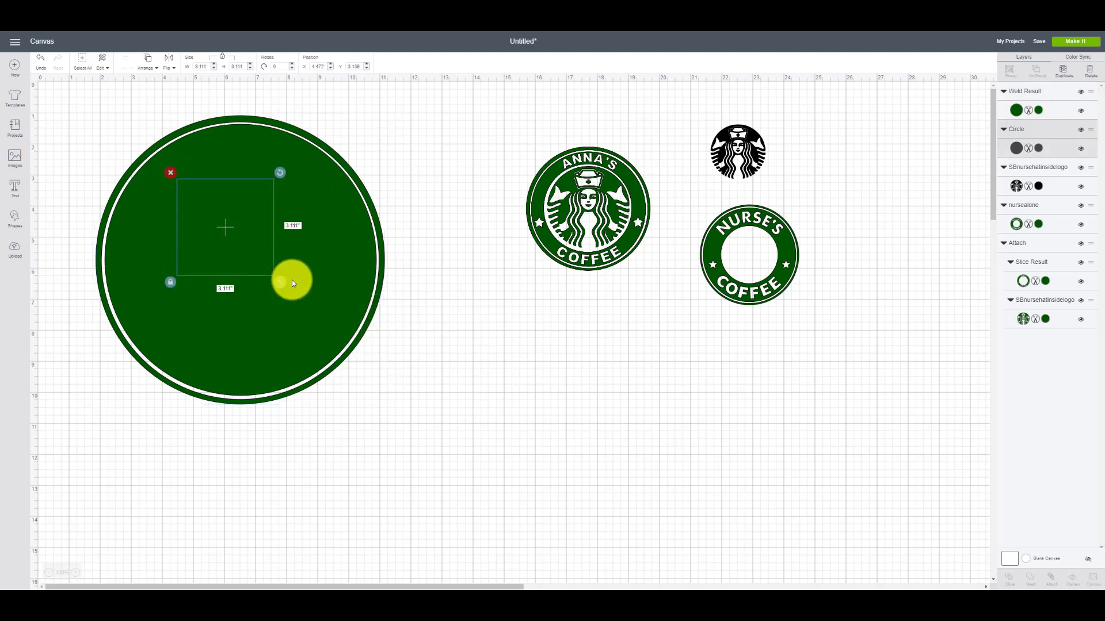
pyautogui.rightClick(243, 256)
pyautogui.click(266, 369)
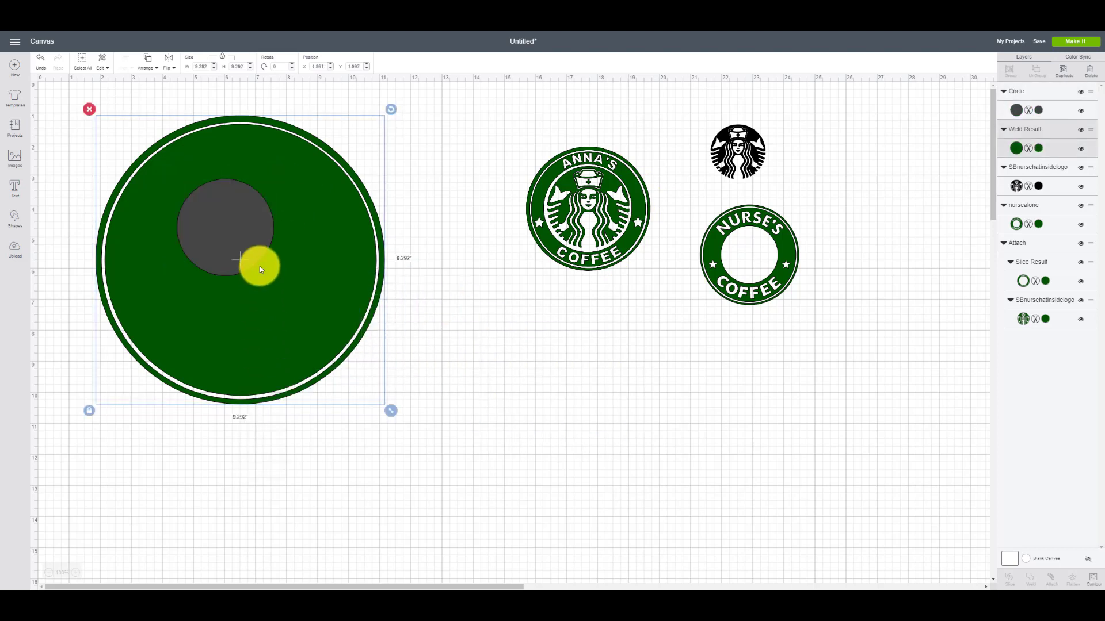
pyautogui.click(252, 251)
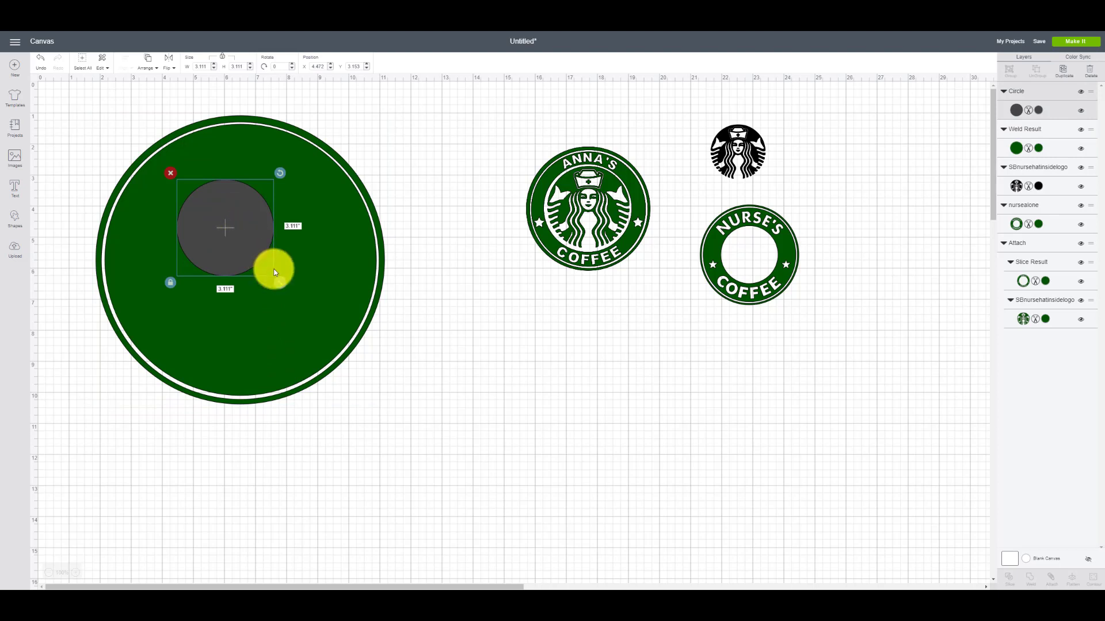
# Enlarge the grey circle to about 6.93 inches and centre it within the green disc, leaving an even green band.
pyautogui.moveTo(279, 282); pyautogui.dragTo(263, 239)
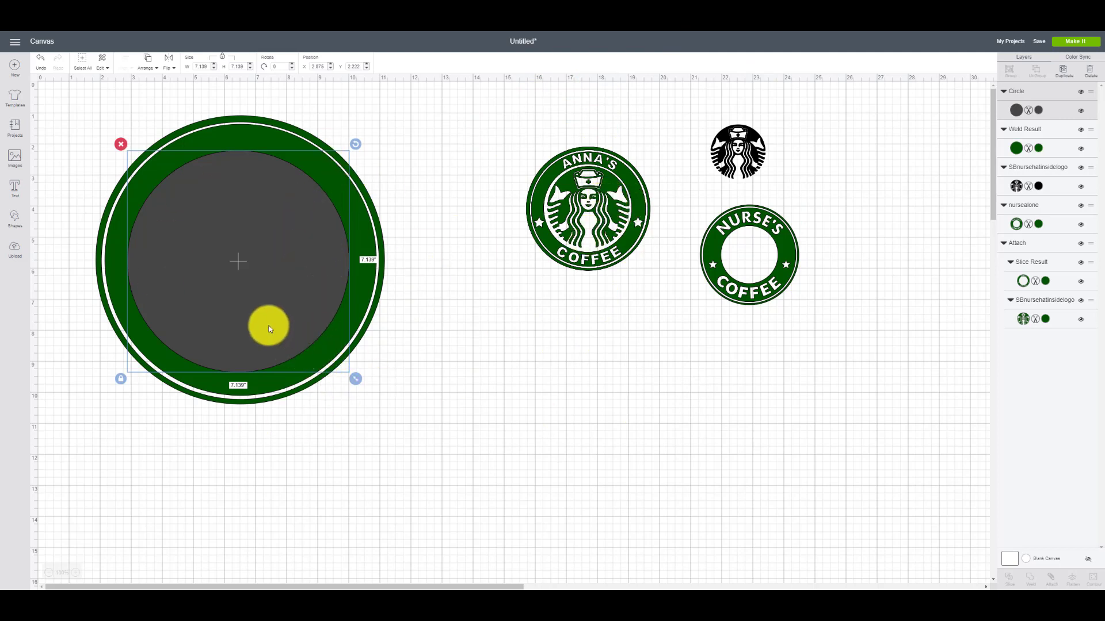
pyautogui.moveTo(264, 320); pyautogui.dragTo(266, 323)
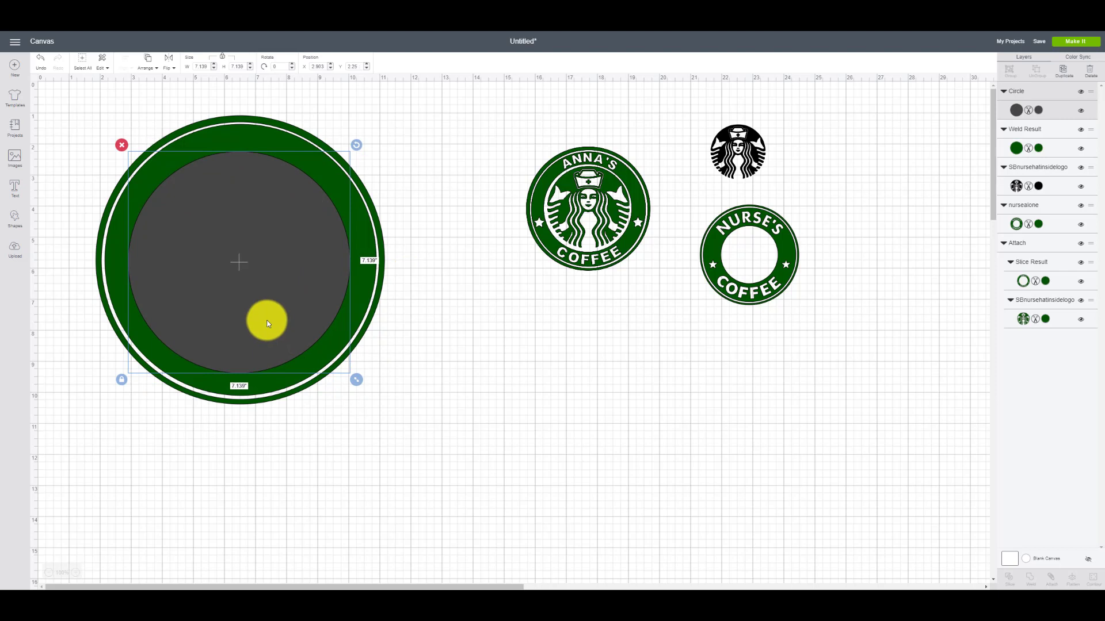
pyautogui.moveTo(361, 379); pyautogui.dragTo(354, 373)
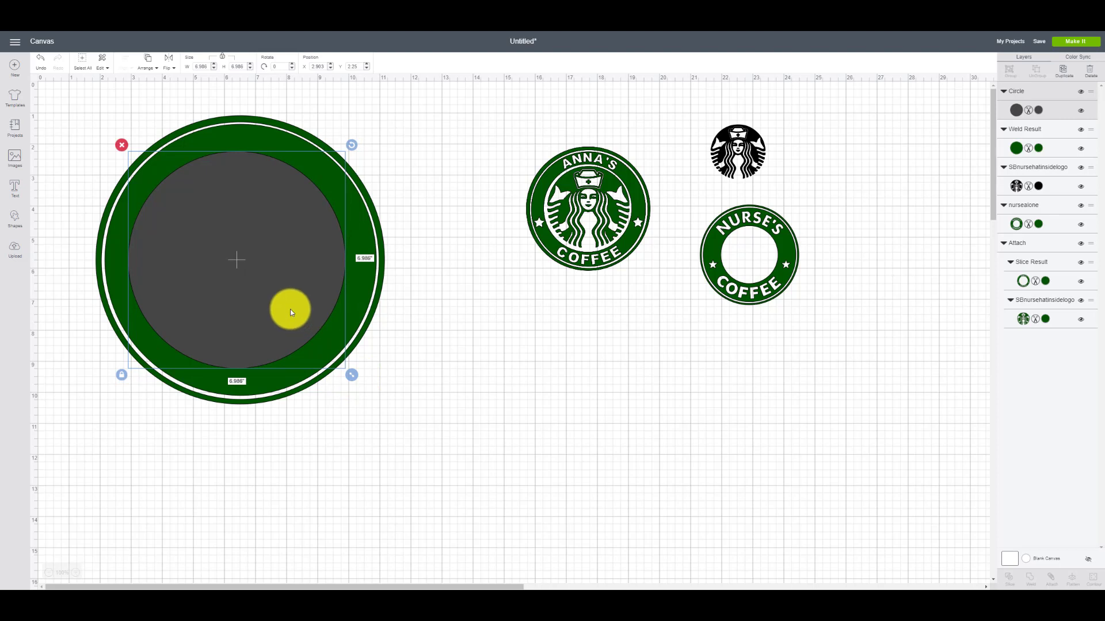
pyautogui.click(472, 357)
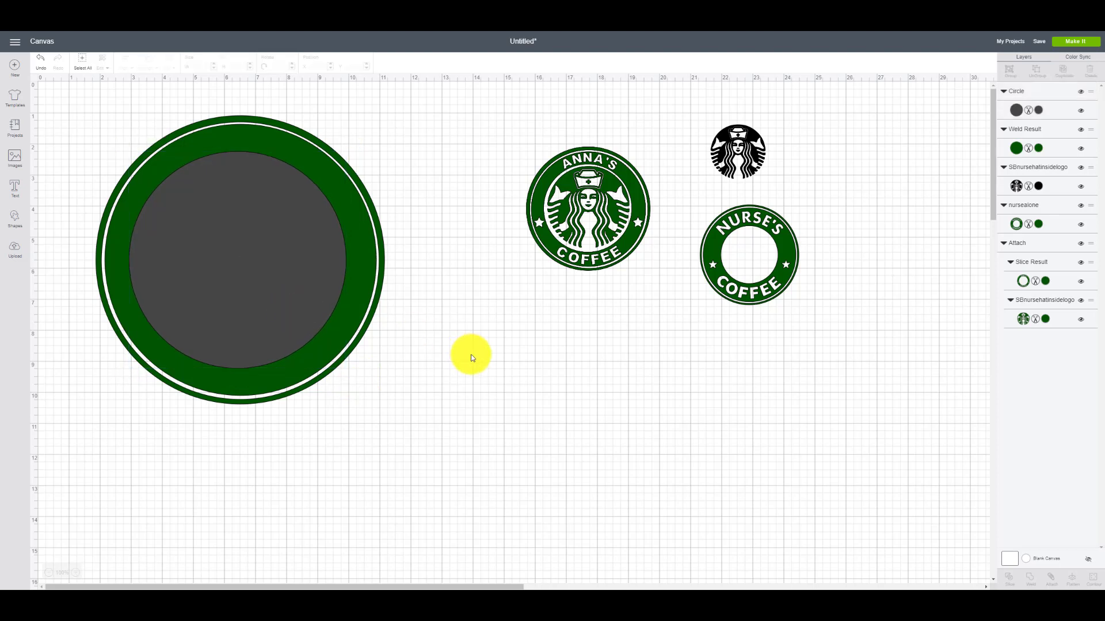
pyautogui.click(301, 313)
pyautogui.moveTo(354, 380); pyautogui.dragTo(352, 375)
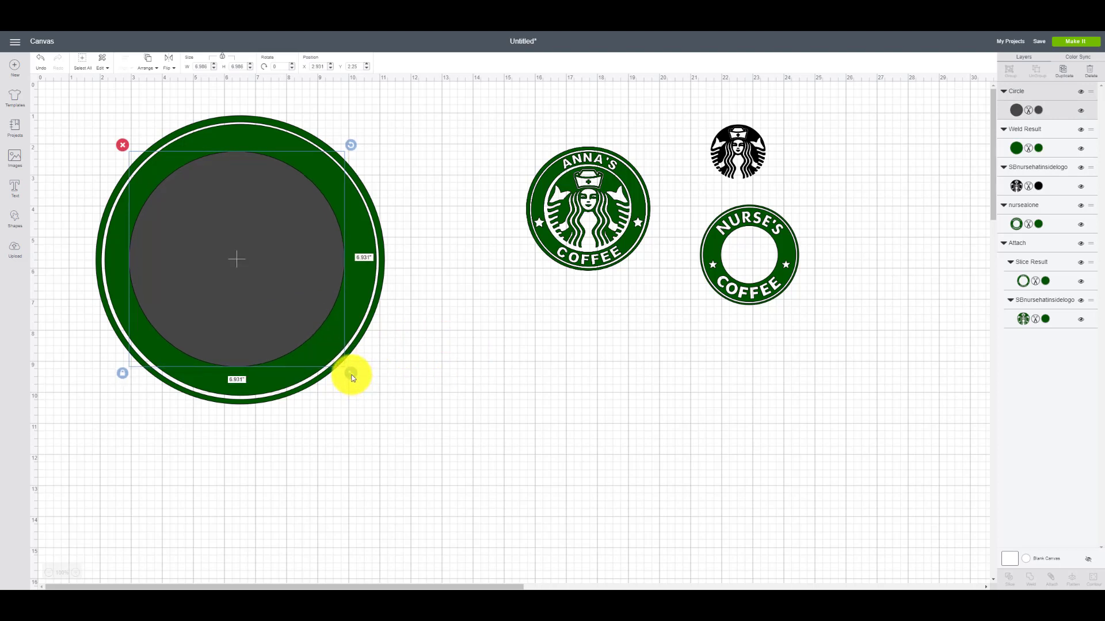
pyautogui.moveTo(265, 270); pyautogui.dragTo(270, 273)
pyautogui.click(498, 320)
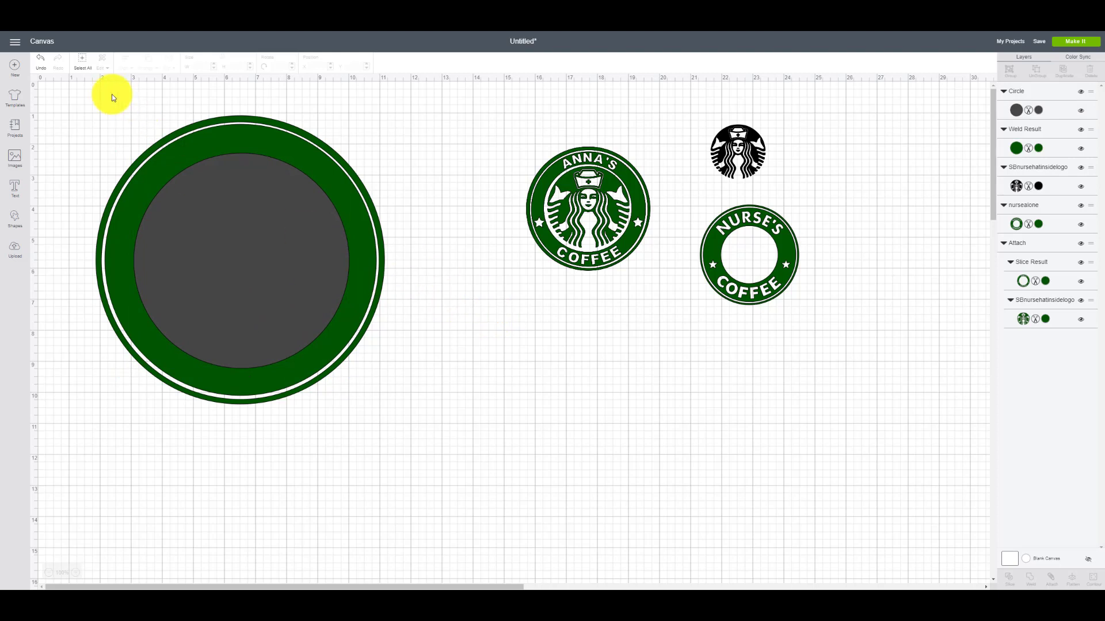
# Slice the grey circle out of the green disc and delete both cut-out circles so only the open ring is left.
pyautogui.moveTo(81, 87); pyautogui.dragTo(430, 436)
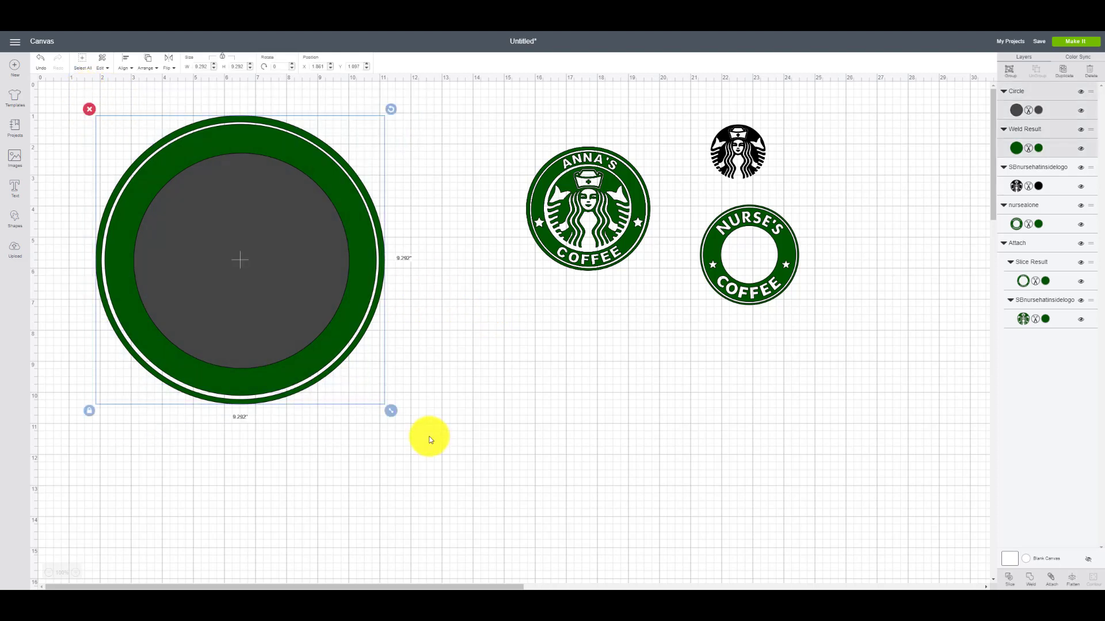
pyautogui.click(1011, 579)
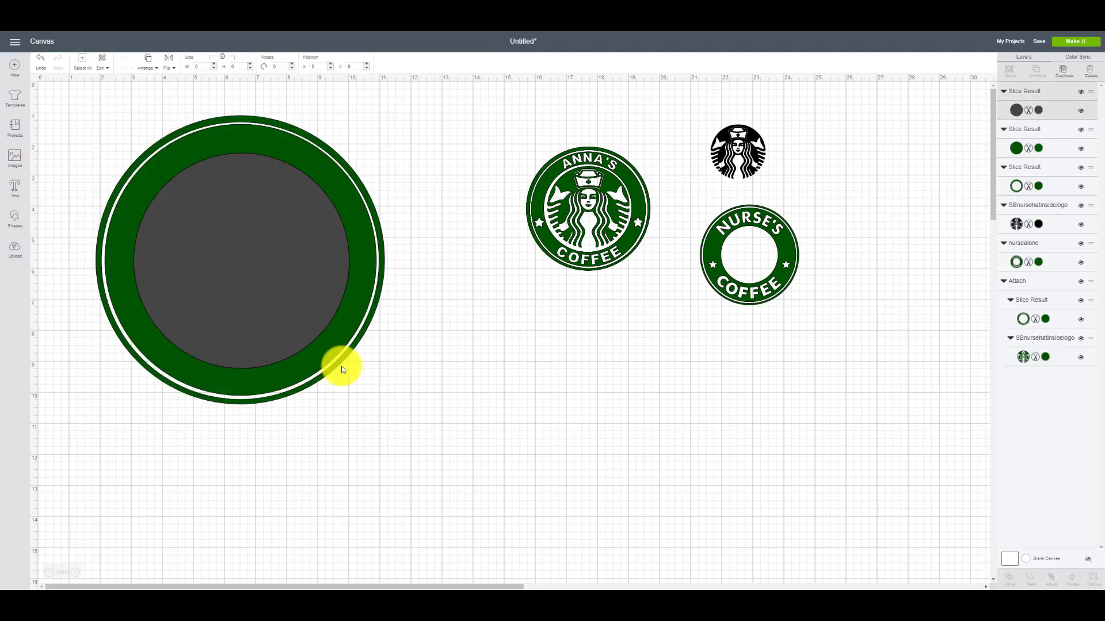
pyautogui.moveTo(144, 235); pyautogui.dragTo(446, 450)
pyautogui.click(428, 361)
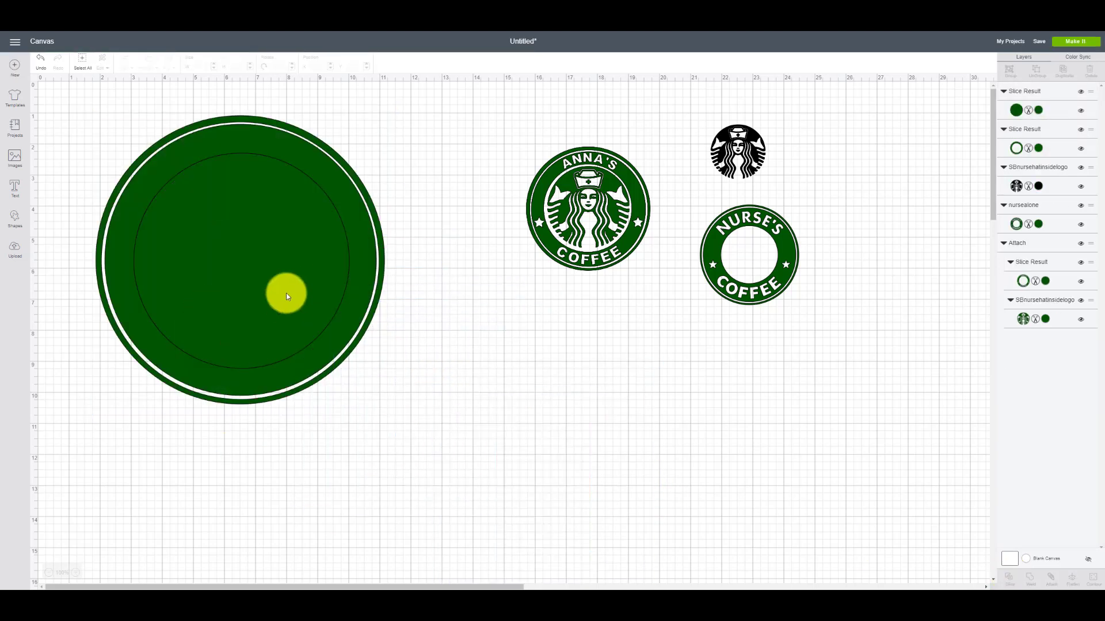
pyautogui.moveTo(288, 292); pyautogui.dragTo(349, 325)
pyautogui.moveTo(424, 363); pyautogui.dragTo(461, 351)
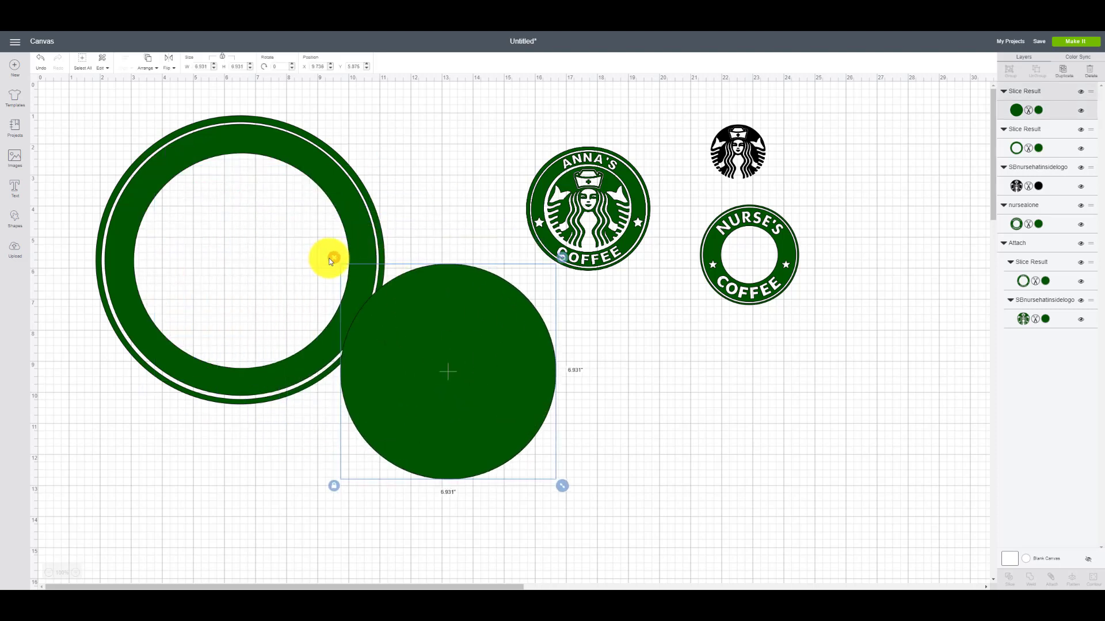
pyautogui.click(333, 258)
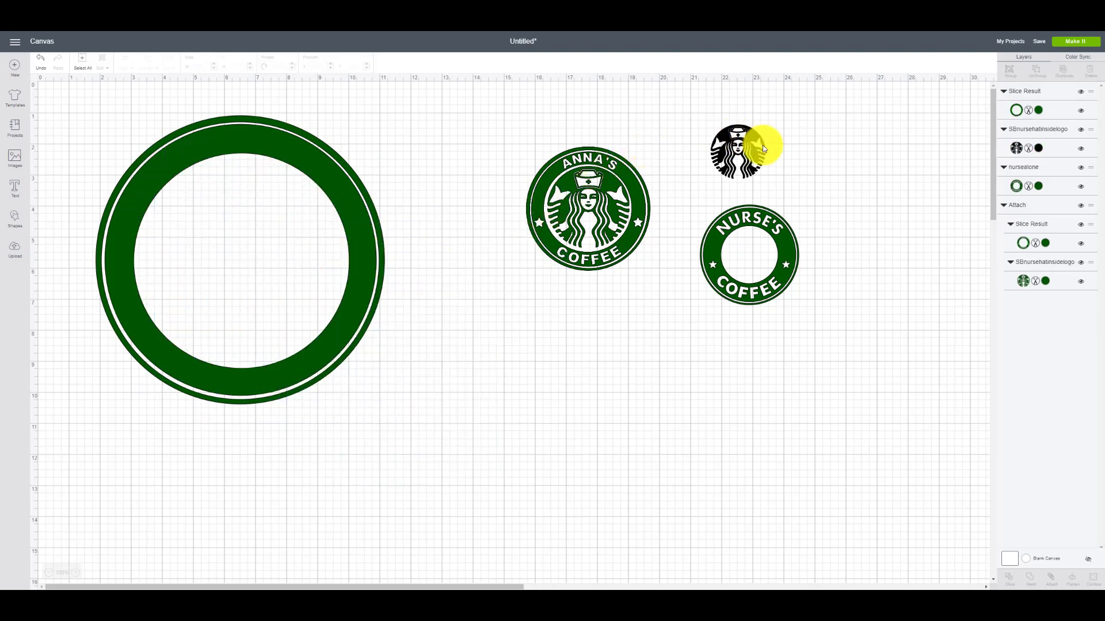
# Enlarge the black nurse siren image below the ring's centre and move the green ring around it.
pyautogui.moveTo(763, 146); pyautogui.dragTo(396, 424)
pyautogui.moveTo(272, 268); pyautogui.dragTo(323, 336)
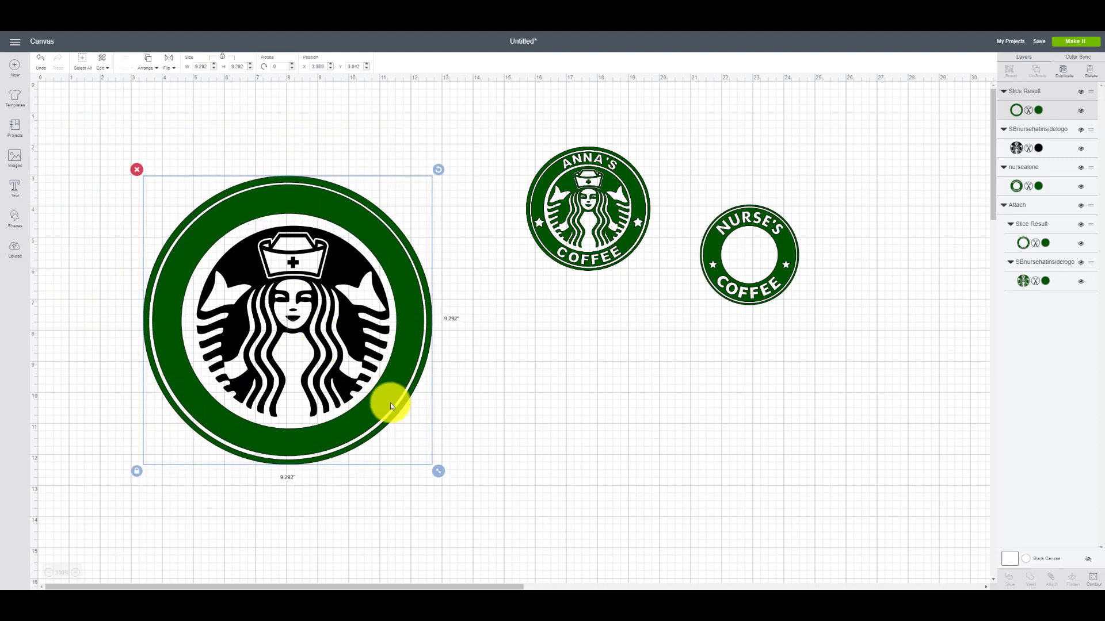
# Shrink the green ring to about 8.625 inches and centre it closely around the black siren image.
pyautogui.moveTo(440, 472); pyautogui.dragTo(435, 466)
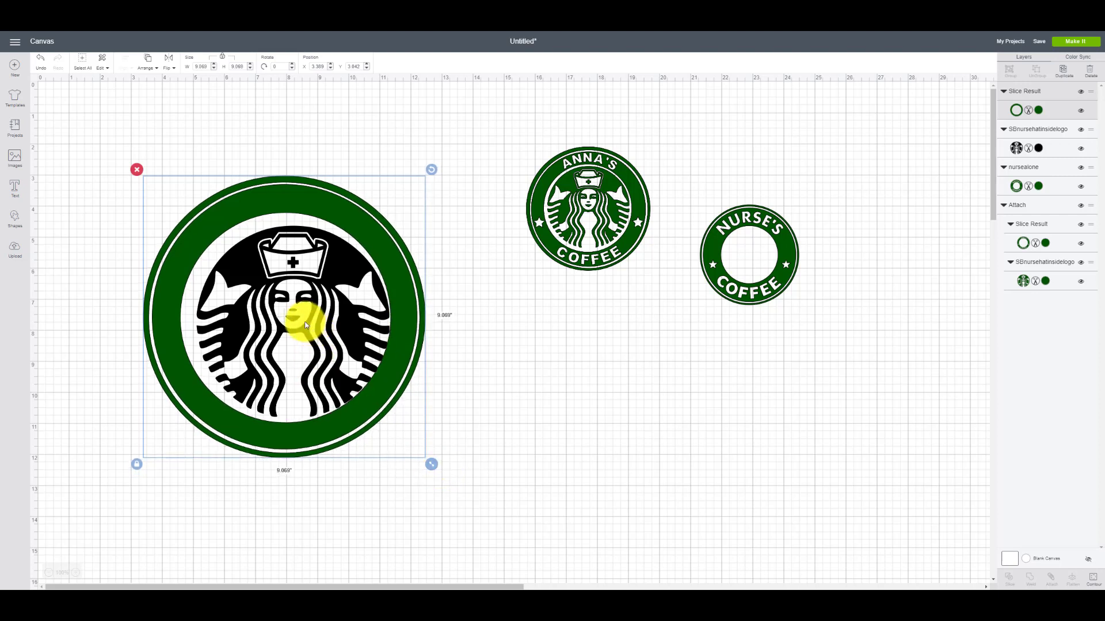
pyautogui.moveTo(305, 325); pyautogui.dragTo(312, 334)
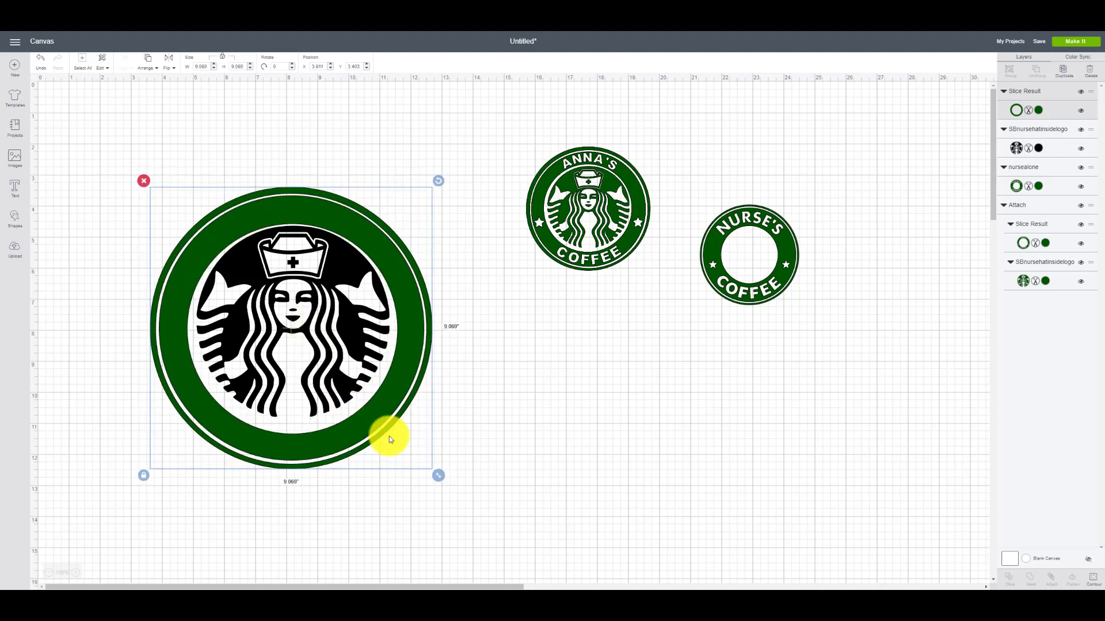
pyautogui.moveTo(437, 473); pyautogui.dragTo(433, 461)
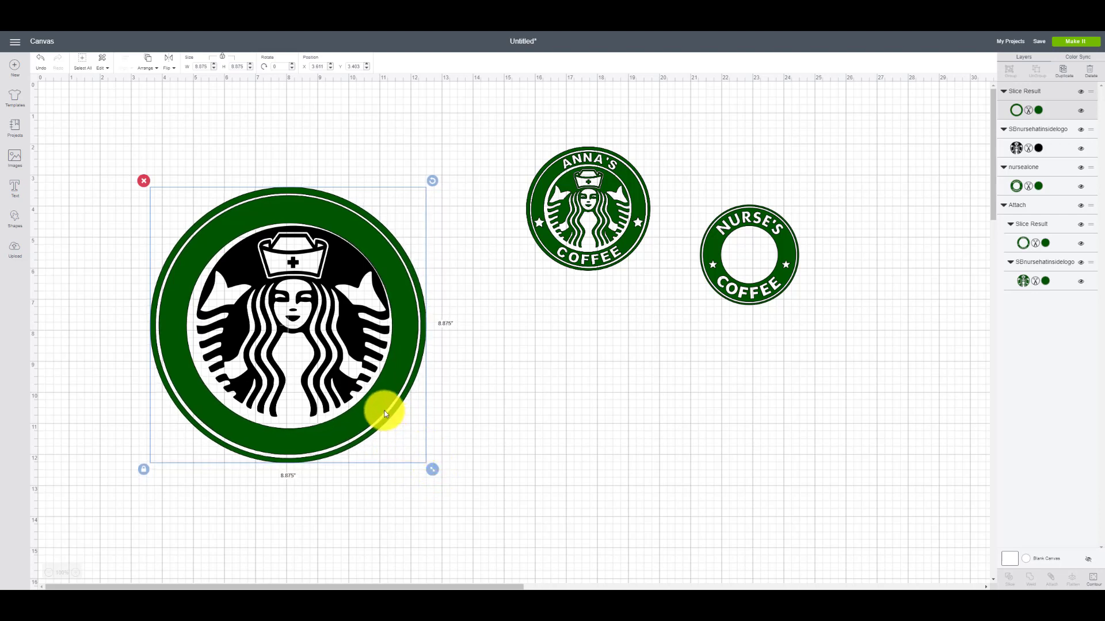
pyautogui.moveTo(385, 413); pyautogui.dragTo(386, 412)
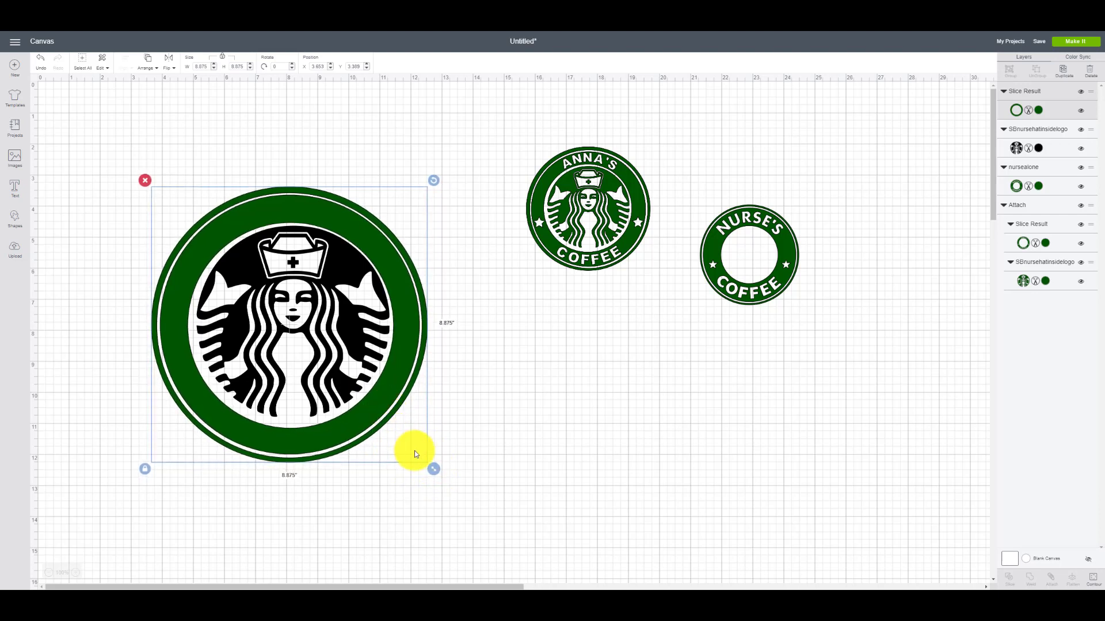
pyautogui.moveTo(433, 468); pyautogui.dragTo(433, 467)
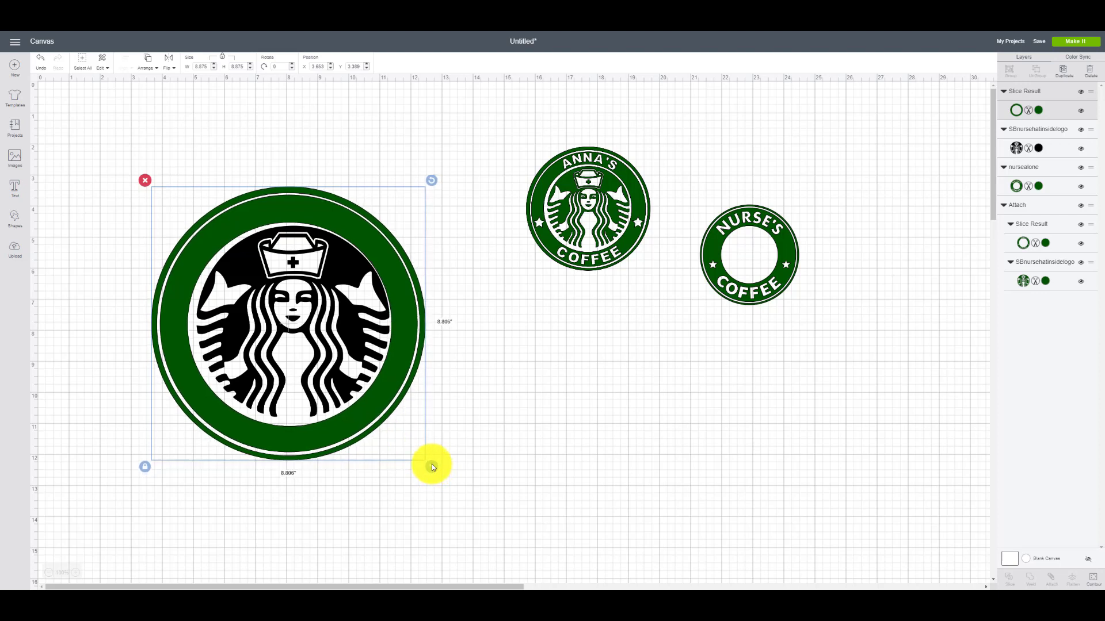
pyautogui.moveTo(378, 412); pyautogui.dragTo(380, 413)
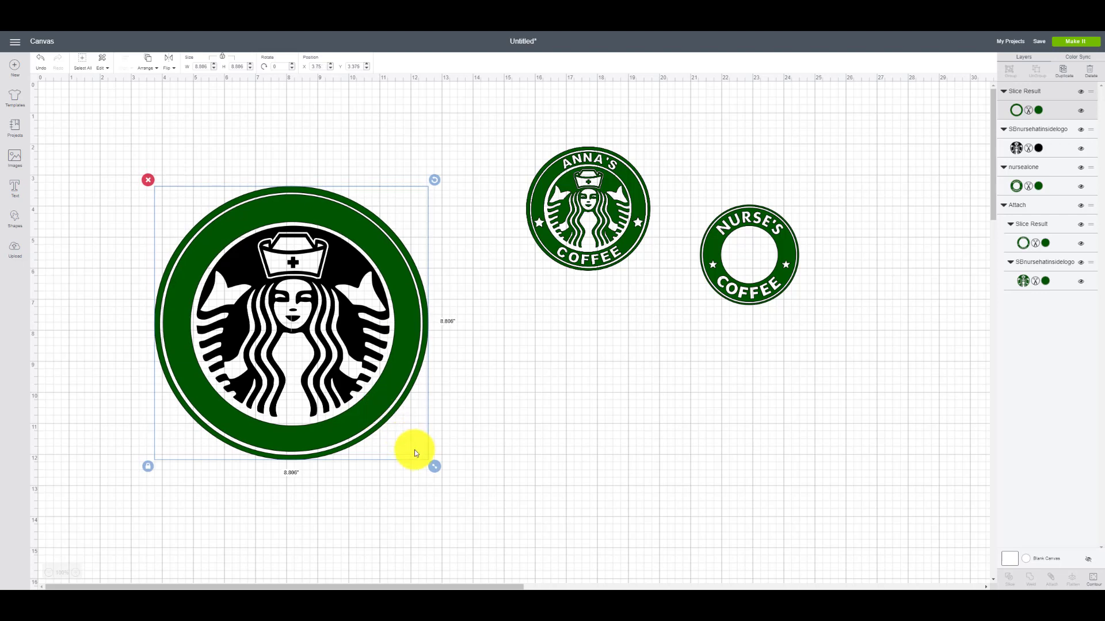
pyautogui.moveTo(434, 466); pyautogui.dragTo(430, 461)
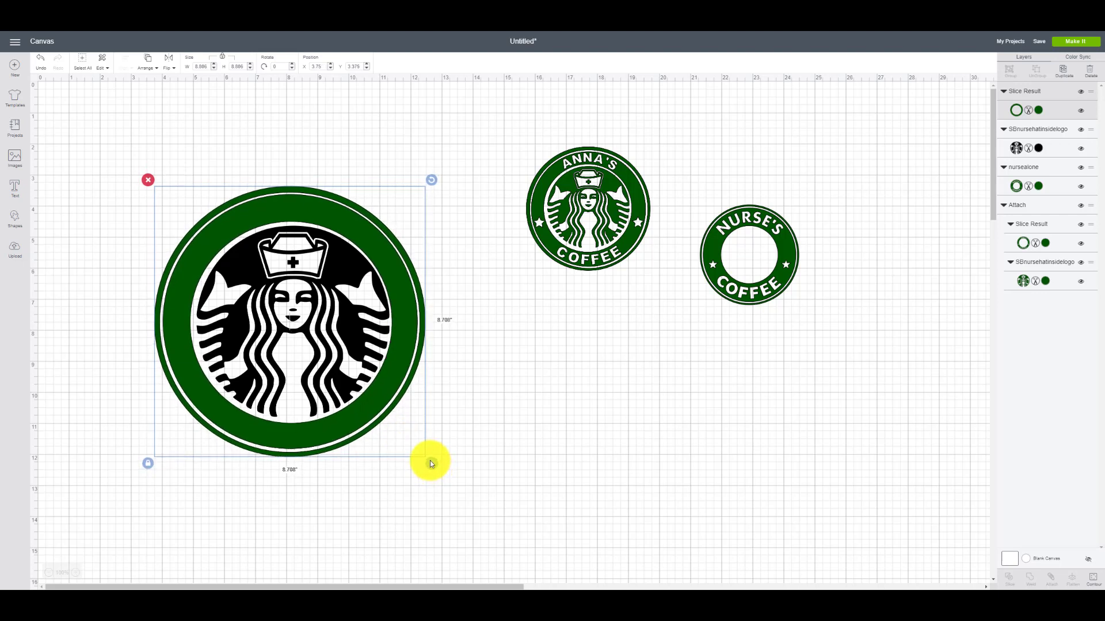
pyautogui.moveTo(385, 393); pyautogui.dragTo(384, 397)
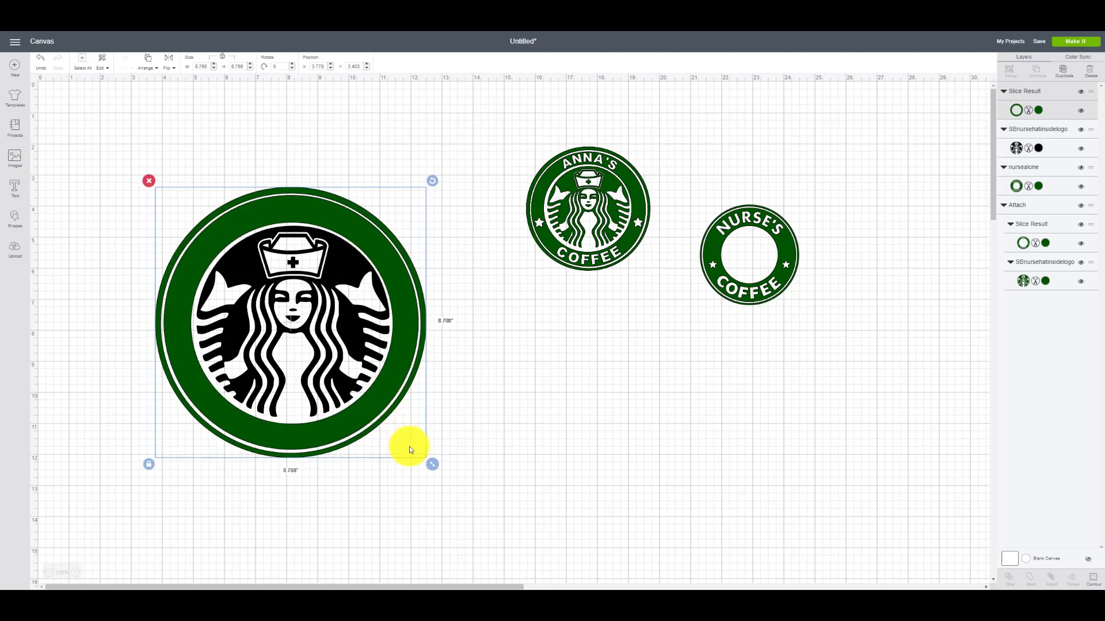
pyautogui.moveTo(428, 461); pyautogui.dragTo(427, 459)
pyautogui.moveTo(373, 404); pyautogui.dragTo(375, 402)
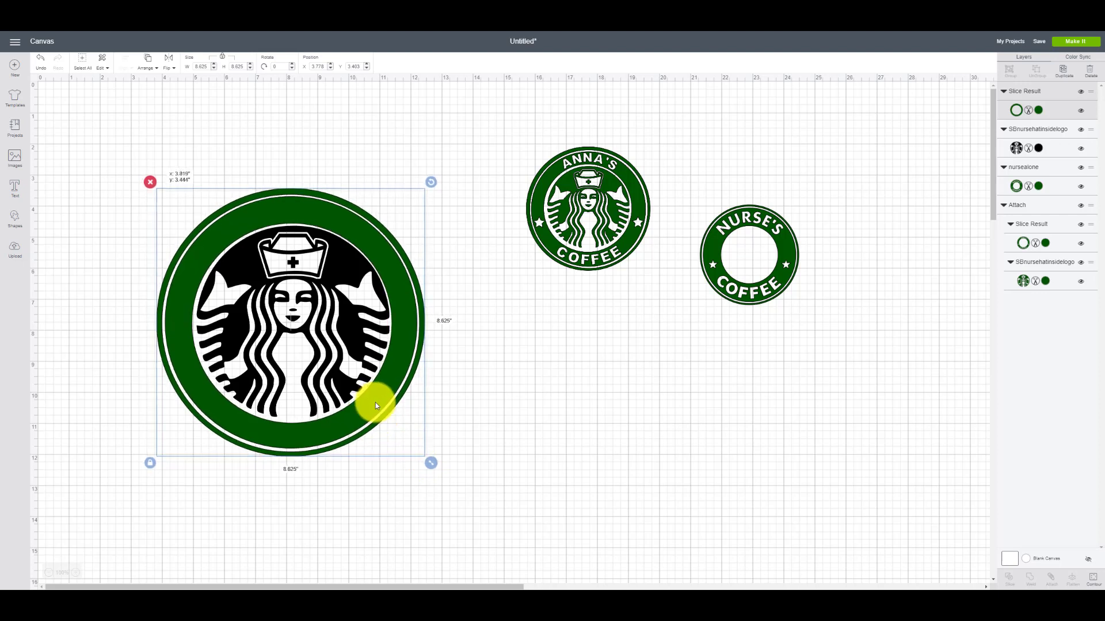
pyautogui.click(483, 387)
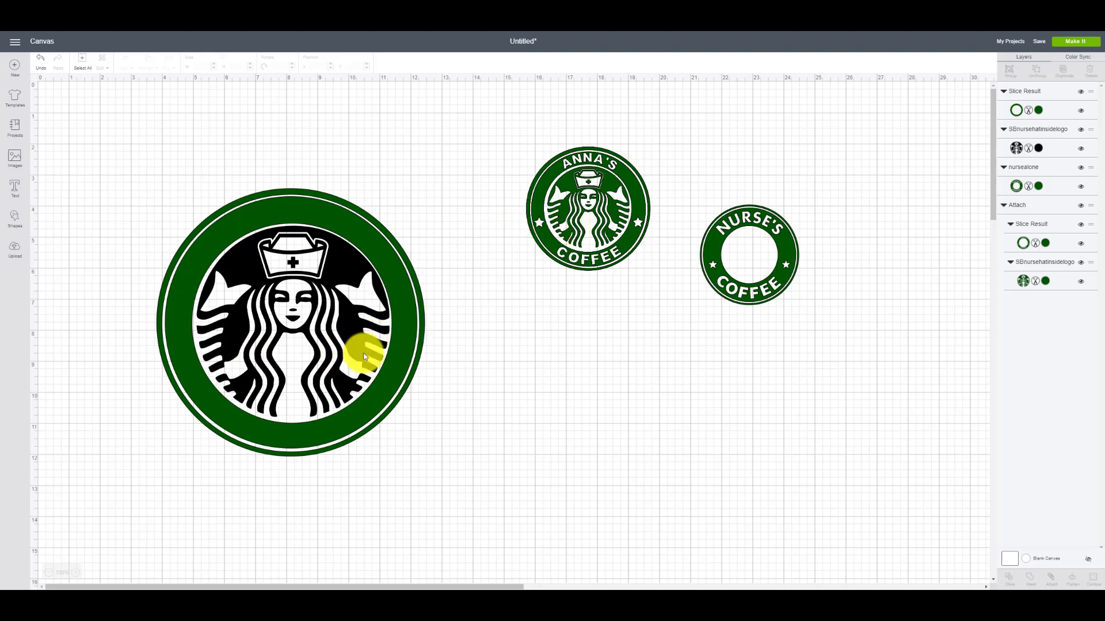
# Move the ring and siren image together to the upper-left corner of the canvas, and add a star shape.
pyautogui.moveTo(286, 494); pyautogui.dragTo(522, 500)
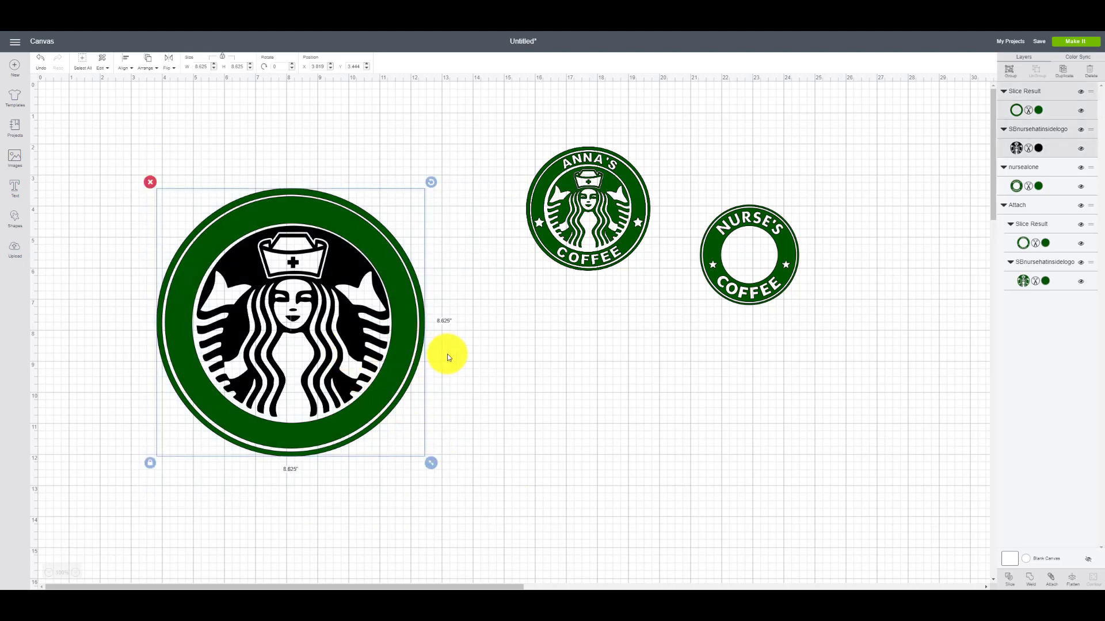
pyautogui.moveTo(303, 350); pyautogui.dragTo(246, 267)
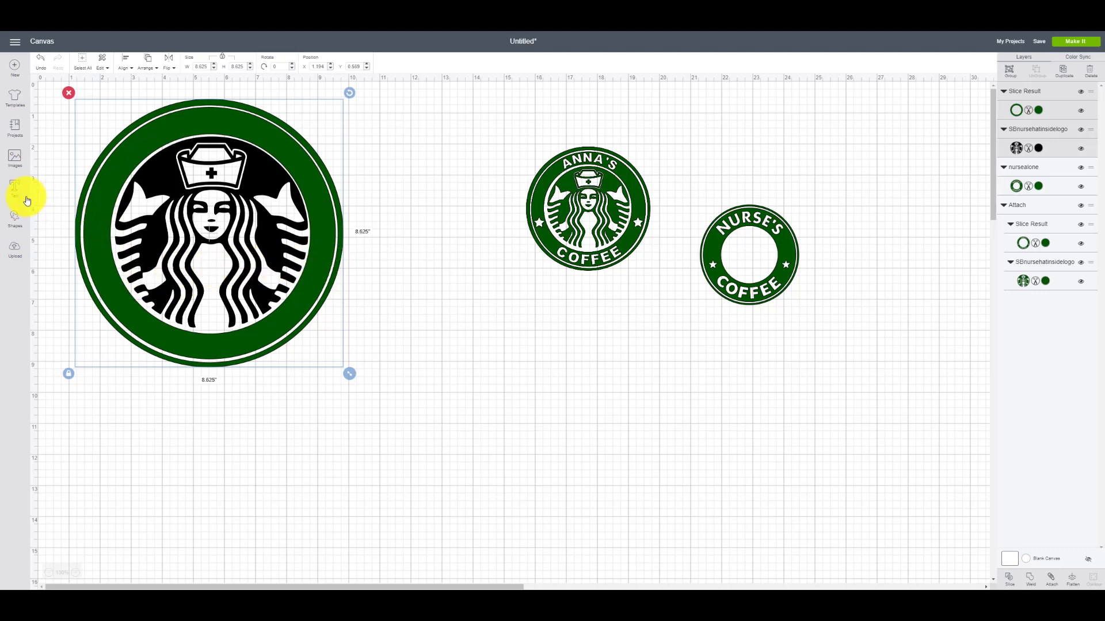
pyautogui.click(15, 220)
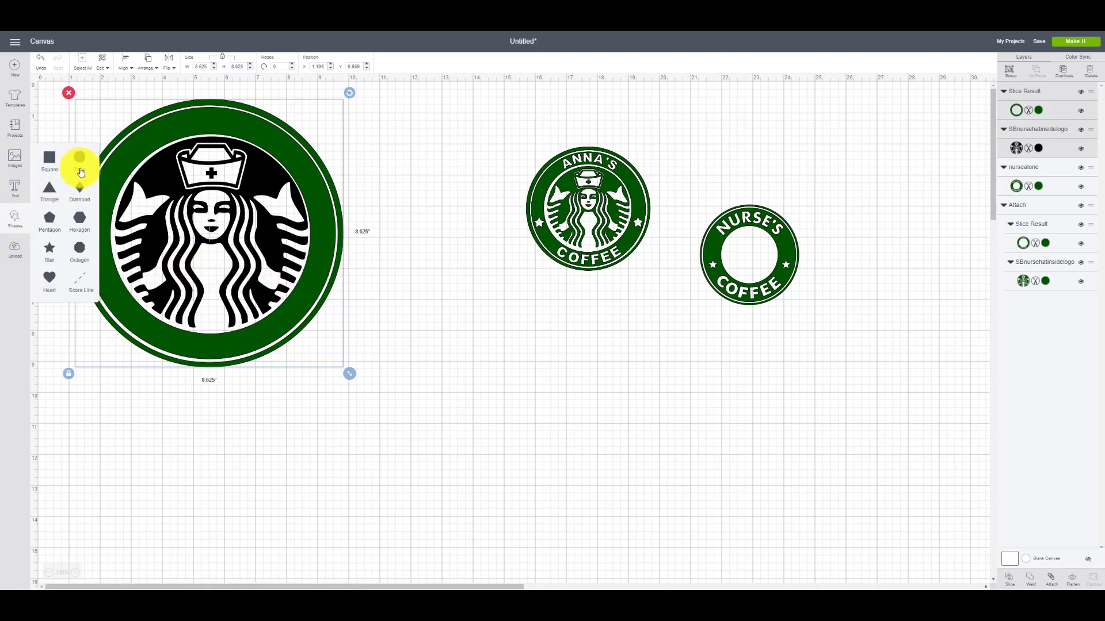
pyautogui.click(50, 253)
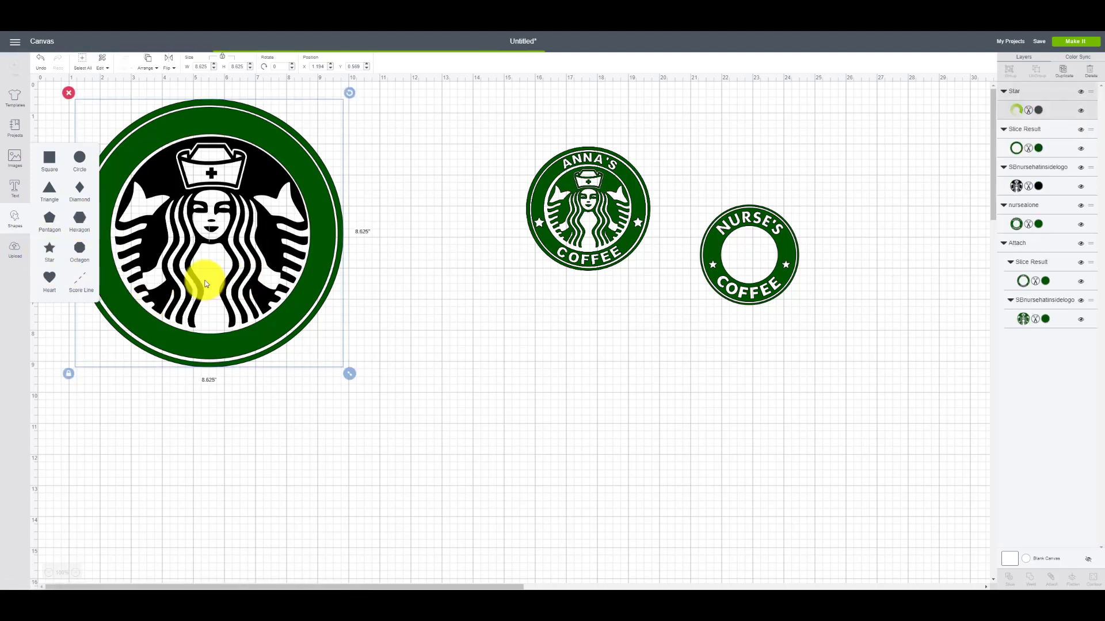
# Shrink the star to about 0.73 inches wide and place it on the right side of the green ring's band.
pyautogui.moveTo(147, 219); pyautogui.dragTo(457, 306)
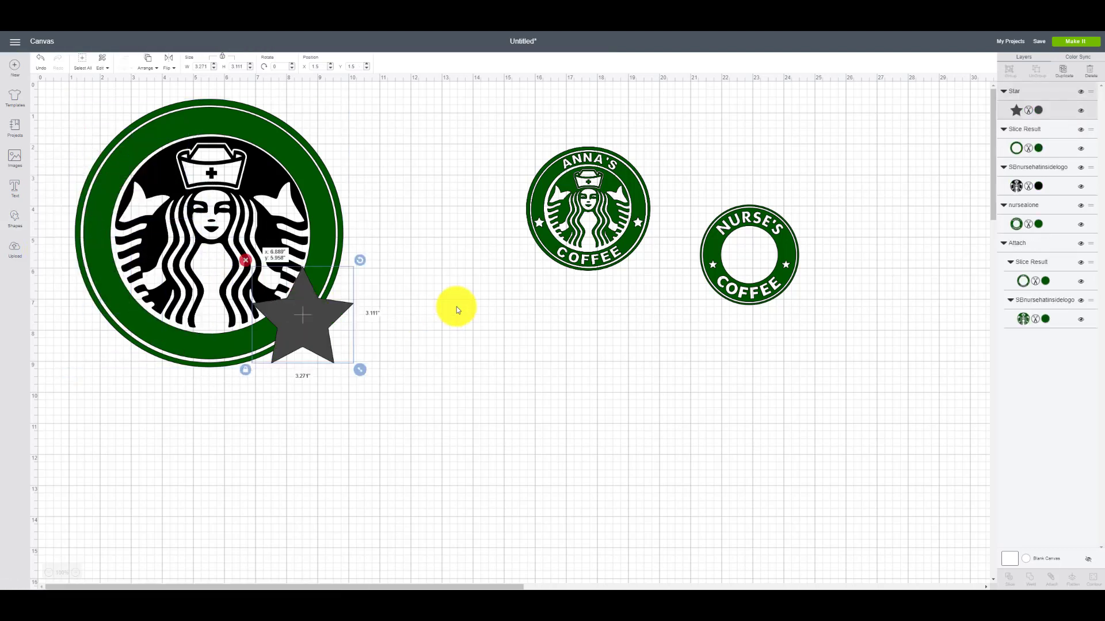
pyautogui.moveTo(512, 355); pyautogui.dragTo(321, 283)
pyautogui.click(395, 290)
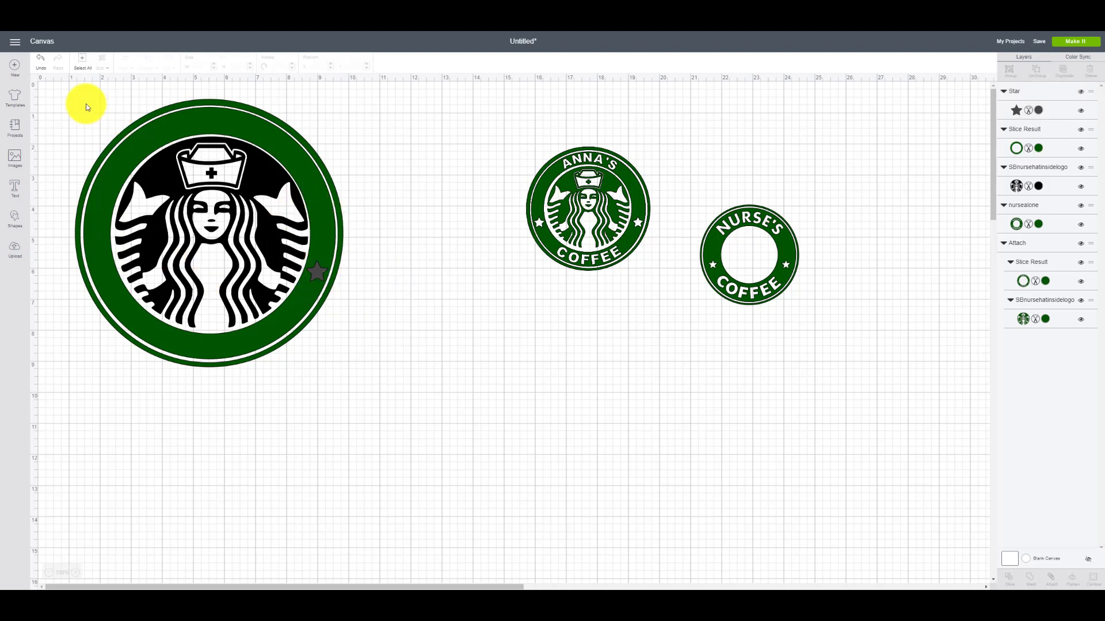
# Hide the black nurse siren image so only the green ring and star can be selected together.
pyautogui.moveTo(63, 101); pyautogui.dragTo(382, 434)
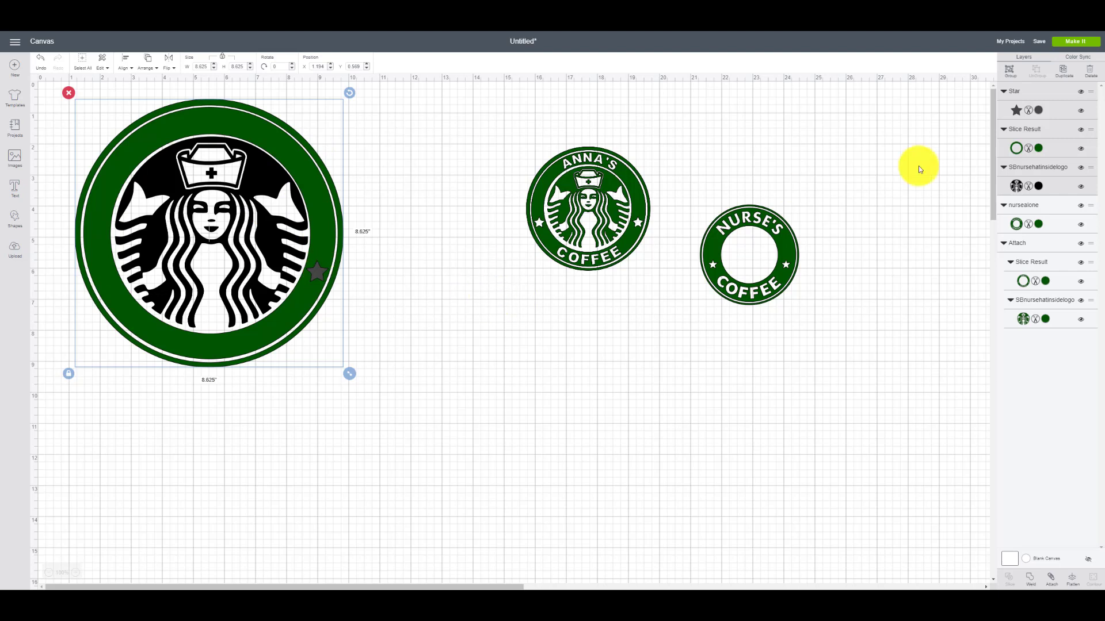
pyautogui.click(1080, 185)
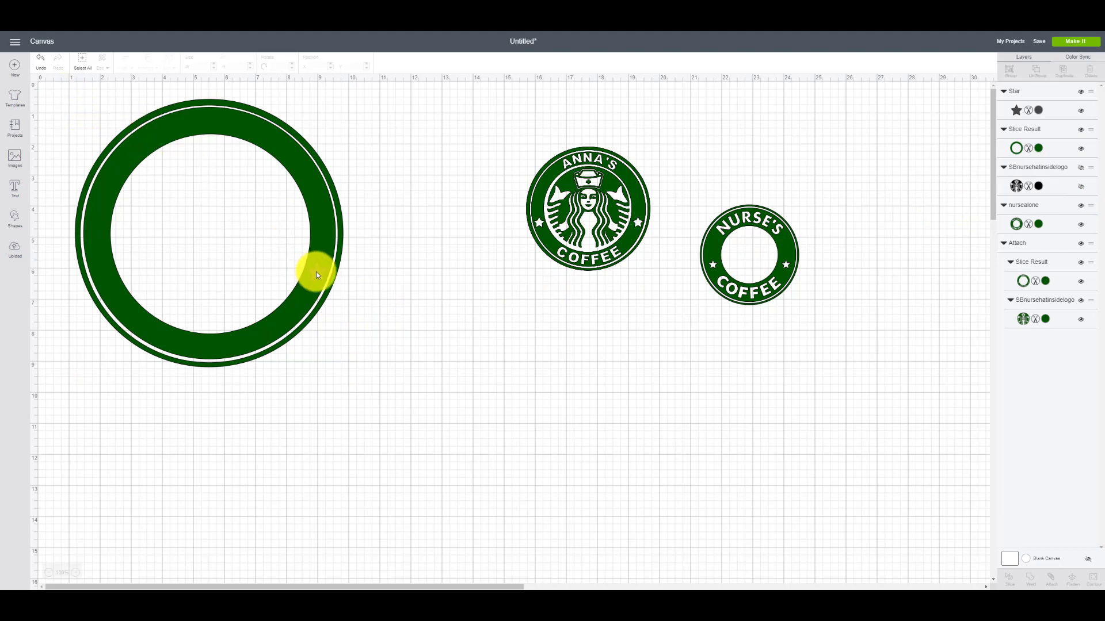
pyautogui.moveTo(50, 89); pyautogui.dragTo(410, 402)
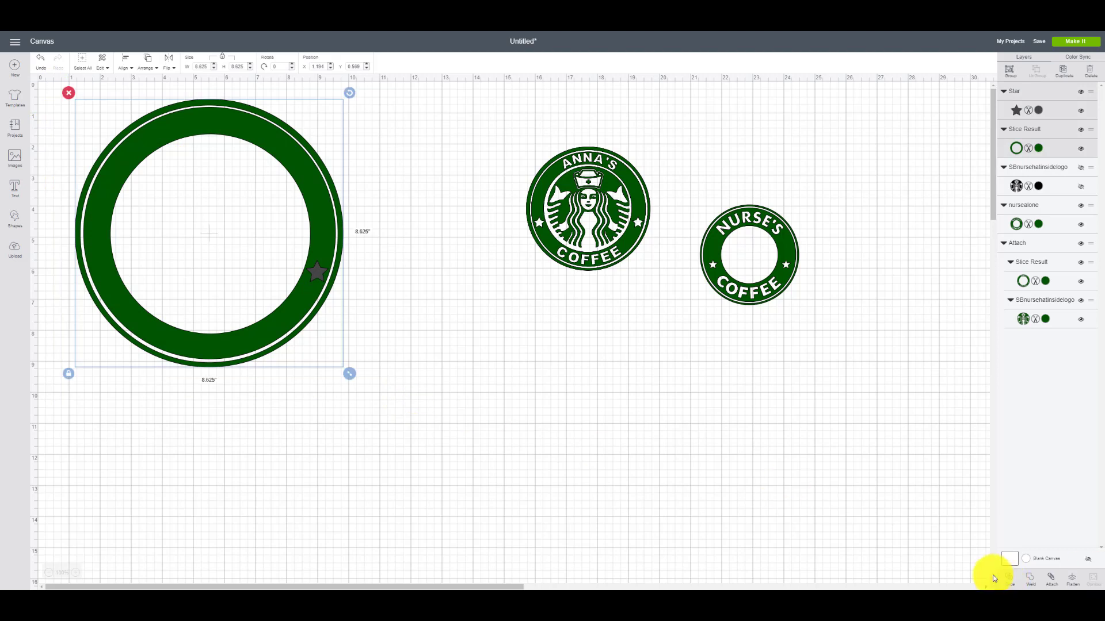
pyautogui.click(402, 387)
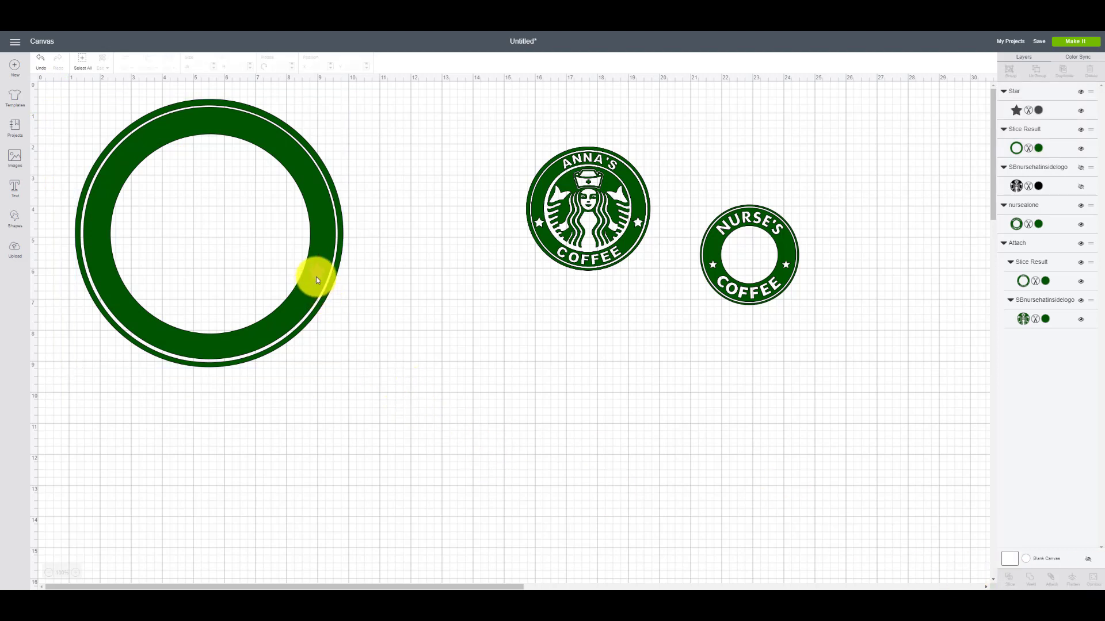
# Duplicate the small star and move the copy clear of the green ring on the canvas.
pyautogui.rightClick(319, 270)
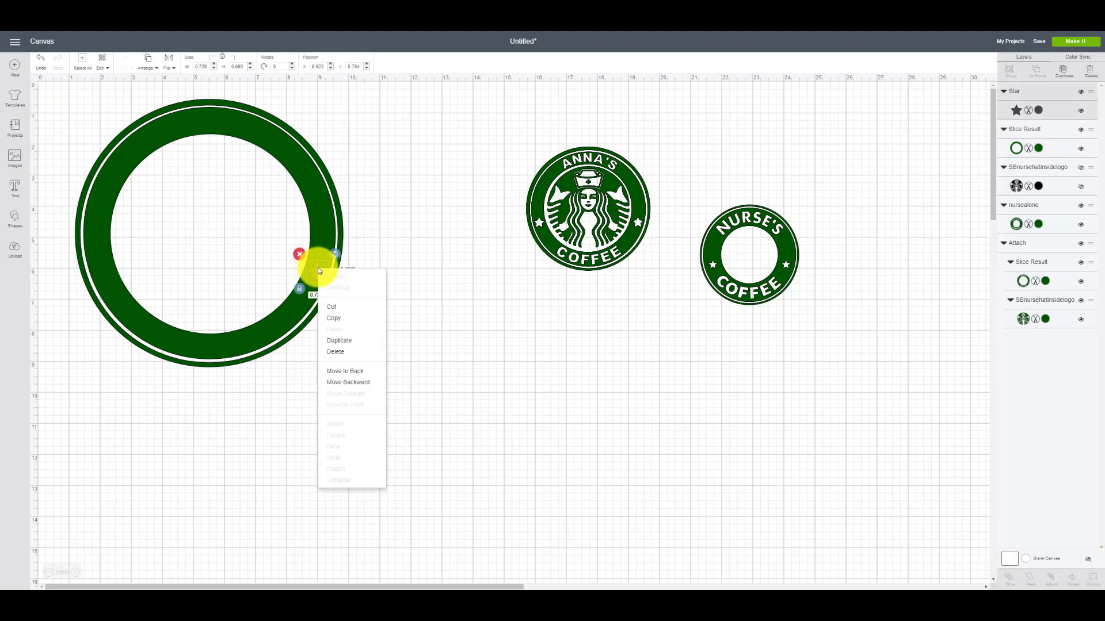
pyautogui.click(343, 337)
pyautogui.moveTo(319, 273); pyautogui.dragTo(389, 269)
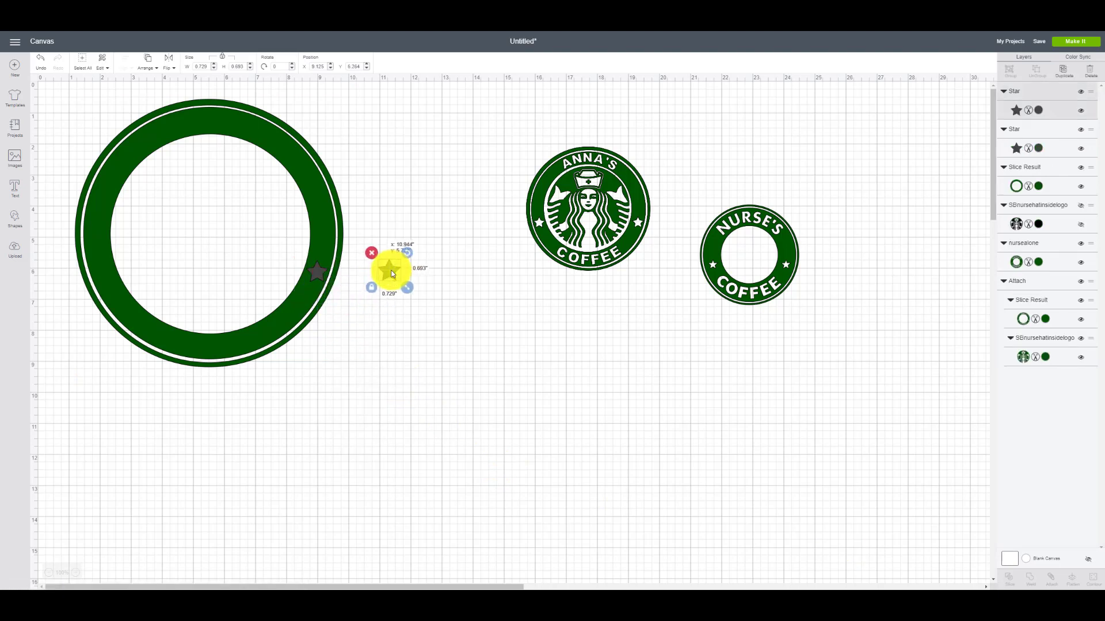
pyautogui.click(455, 323)
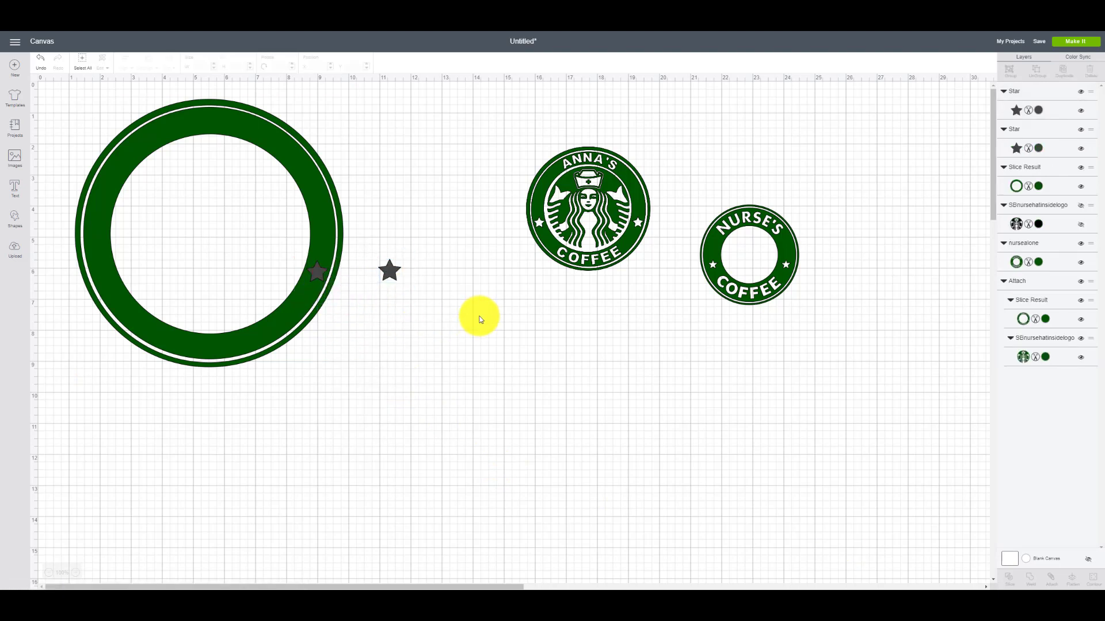
pyautogui.click(393, 273)
pyautogui.moveTo(394, 274); pyautogui.dragTo(465, 278)
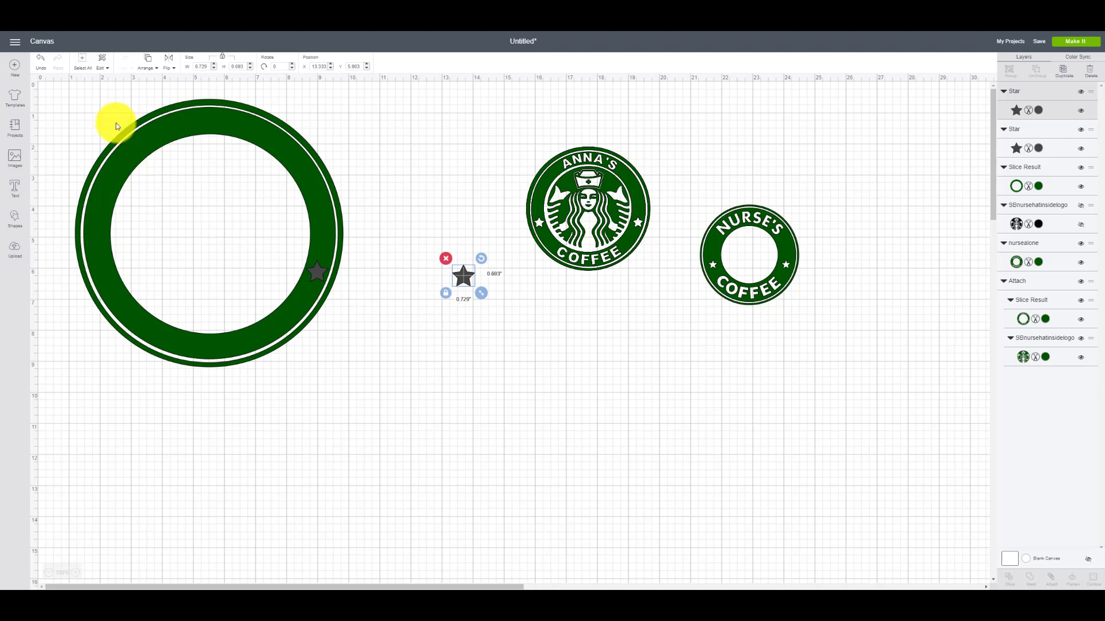
# Slice the star out of the right side of the green ring and delete both cut-out stars.
pyautogui.click(91, 113)
pyautogui.click(60, 98)
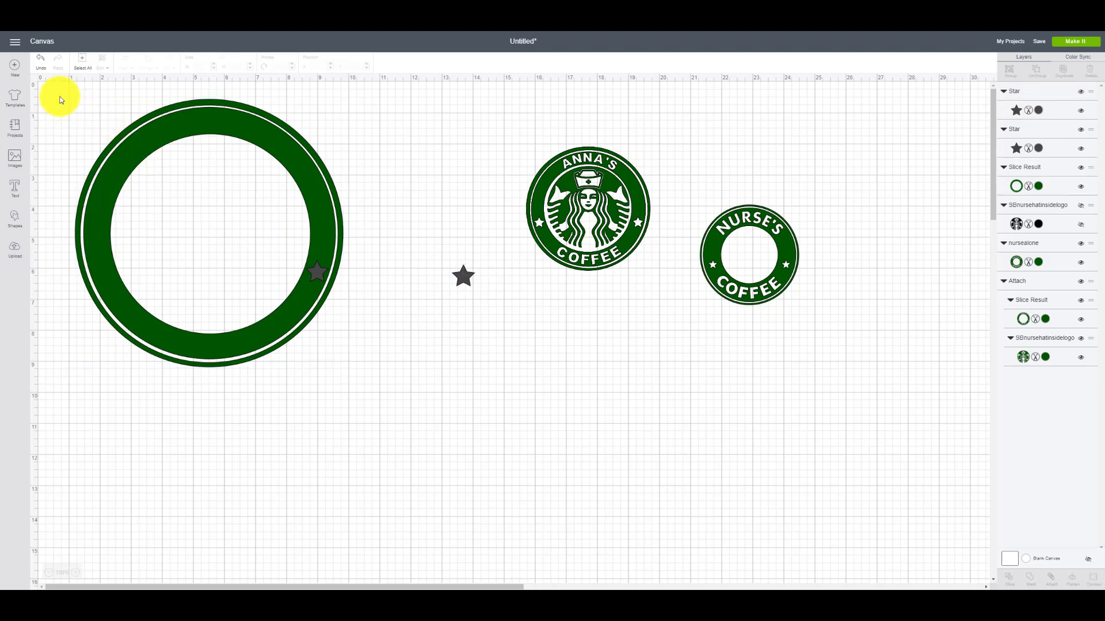
pyautogui.moveTo(60, 87); pyautogui.dragTo(375, 412)
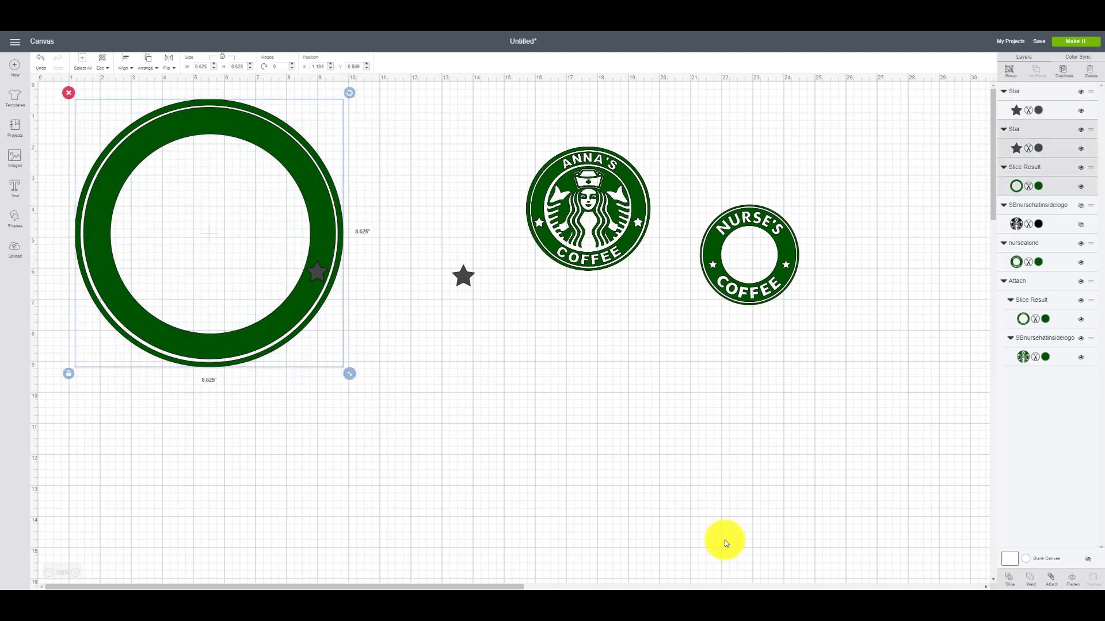
pyautogui.click(1009, 578)
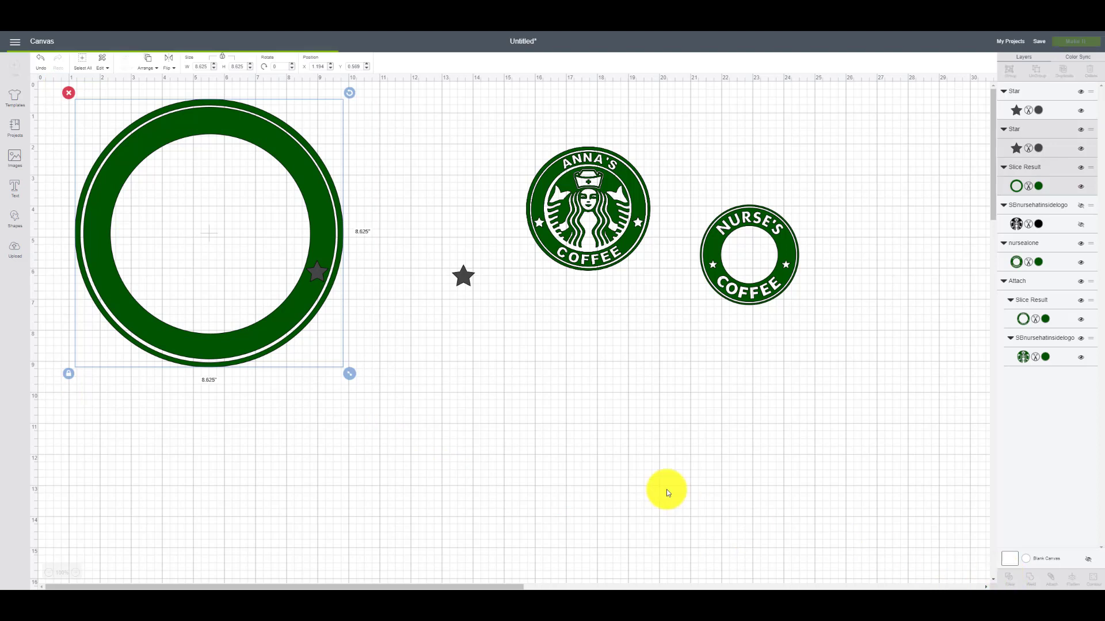
pyautogui.moveTo(313, 273); pyautogui.dragTo(381, 354)
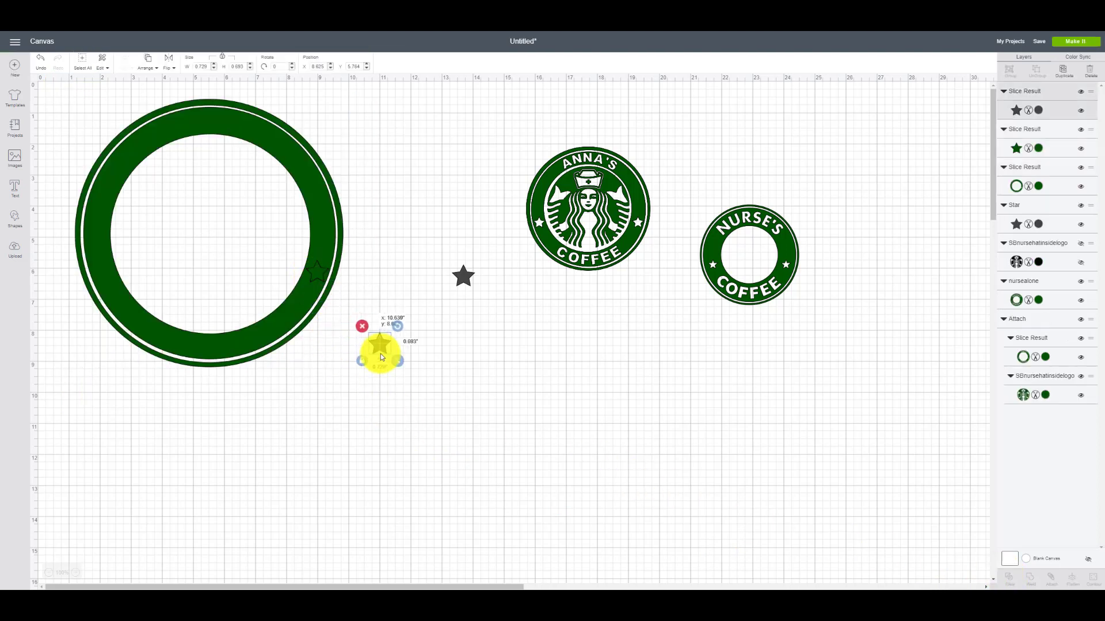
pyautogui.moveTo(324, 276); pyautogui.dragTo(456, 377)
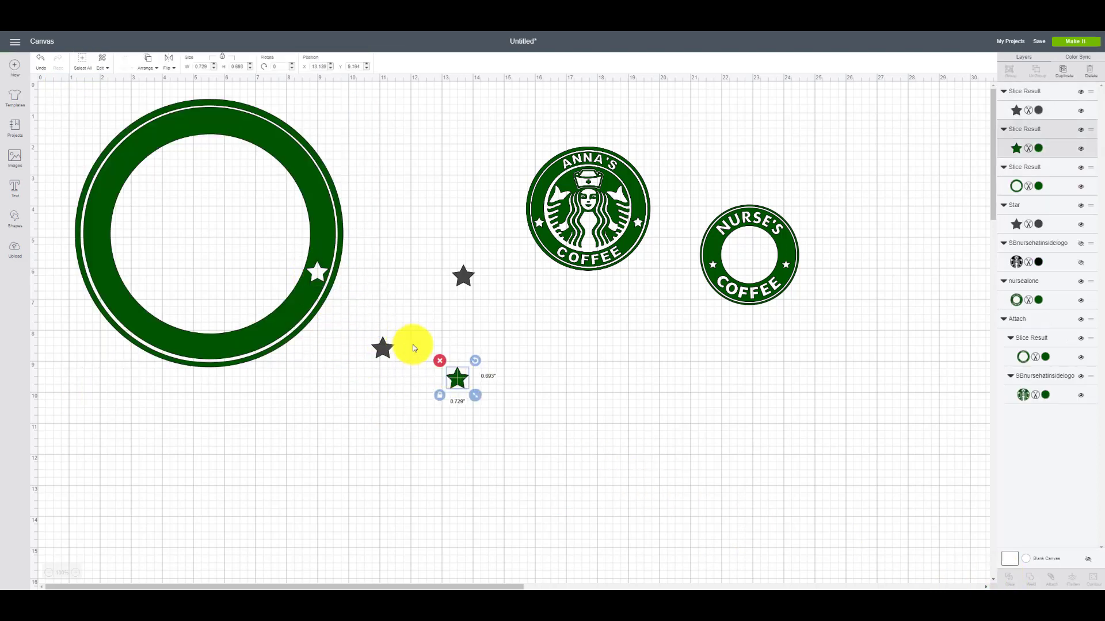
pyautogui.moveTo(387, 348); pyautogui.dragTo(396, 370)
pyautogui.click(374, 352)
pyautogui.click(454, 373)
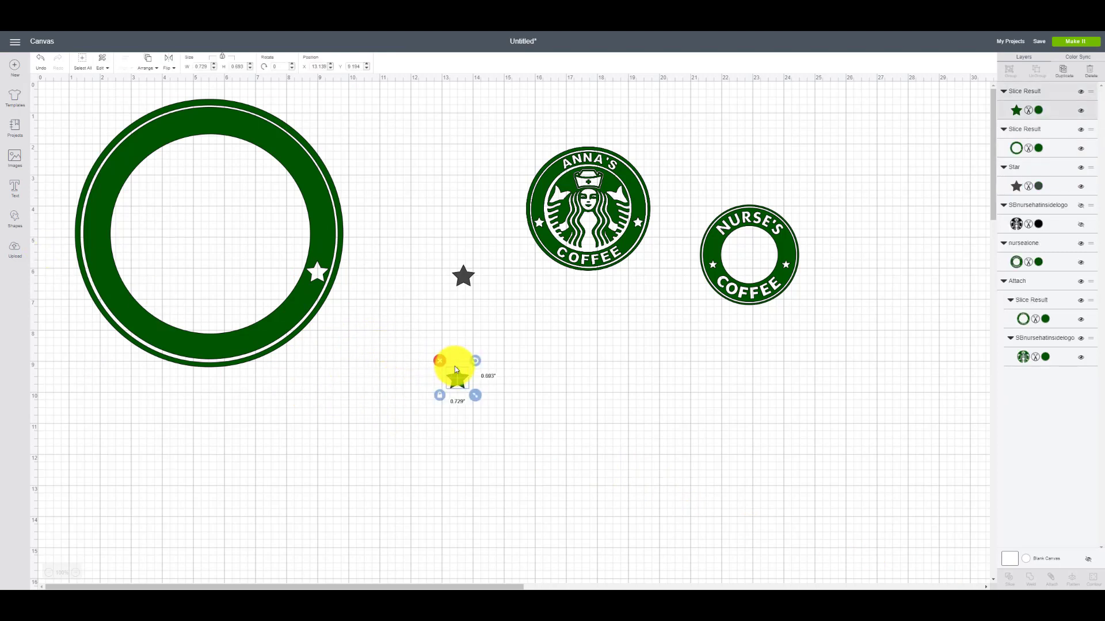
pyautogui.click(441, 361)
# Move the spare star onto the left side of the ring, level with the cut star, and send the ring backward behind it.
pyautogui.moveTo(465, 277); pyautogui.dragTo(90, 272)
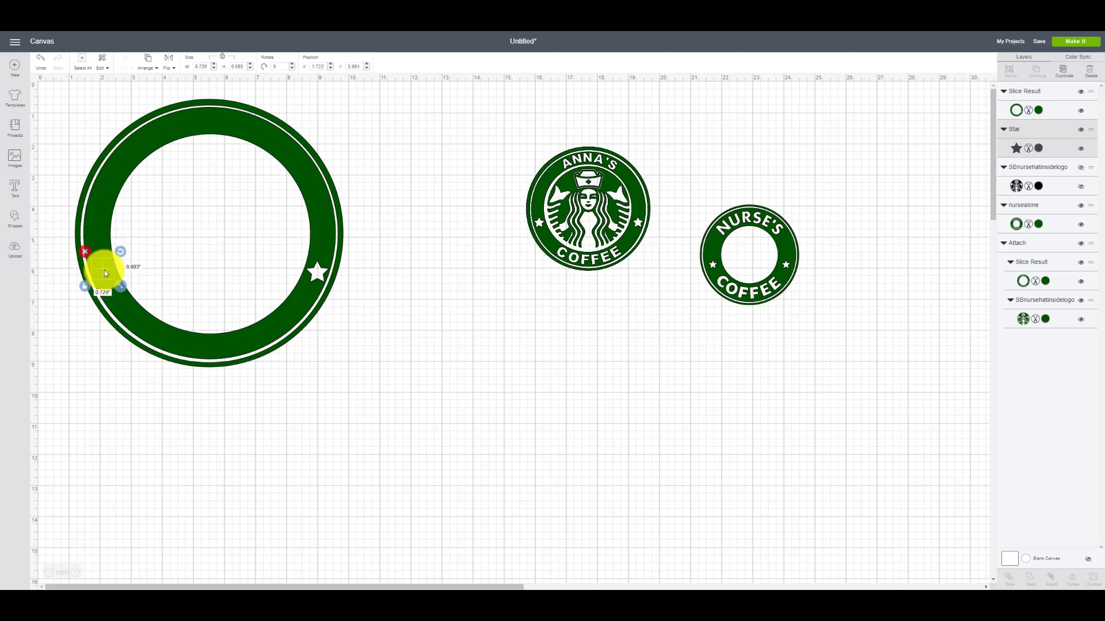
pyautogui.rightClick(105, 271)
pyautogui.click(116, 360)
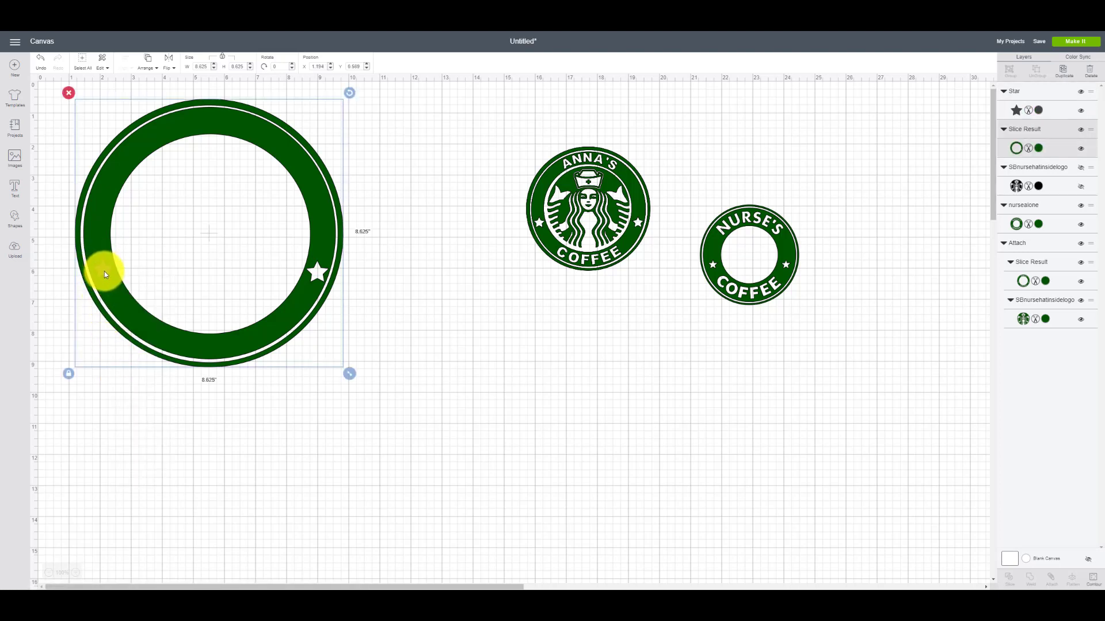
pyautogui.click(488, 330)
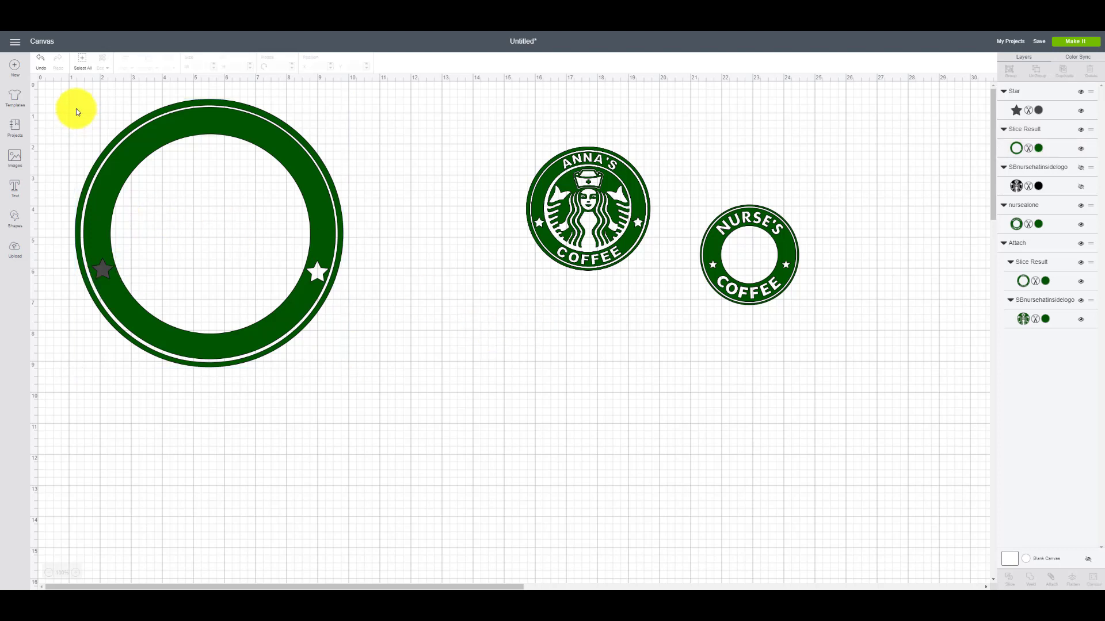
# Slice the second star out of the left side of the green ring and delete both leftover star pieces.
pyautogui.moveTo(50, 94); pyautogui.dragTo(410, 454)
pyautogui.click(1008, 580)
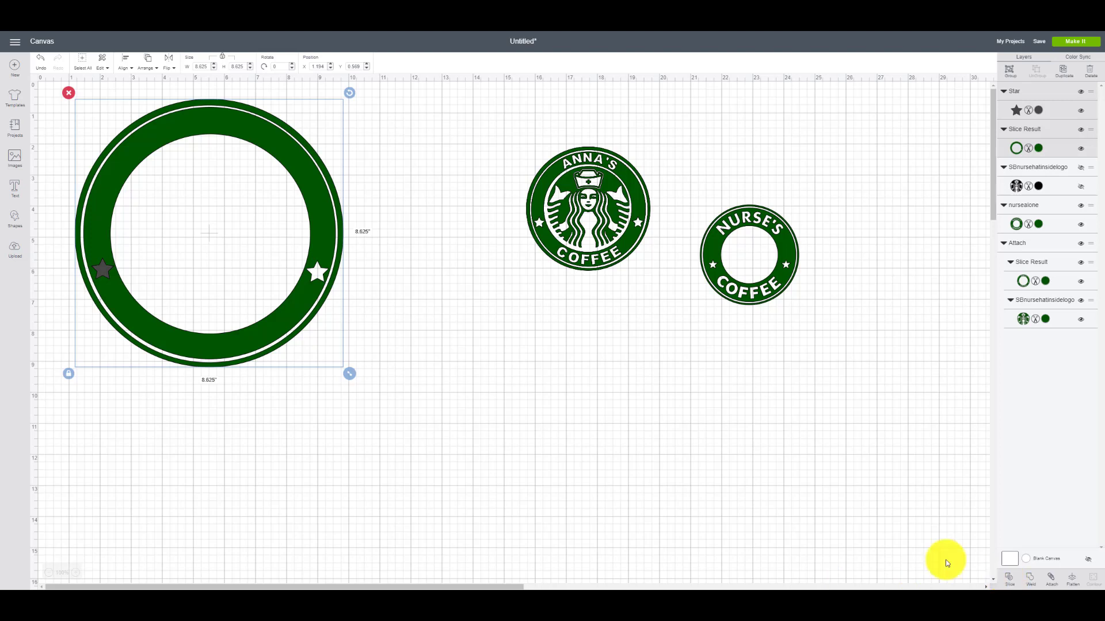
pyautogui.moveTo(105, 273); pyautogui.dragTo(87, 410)
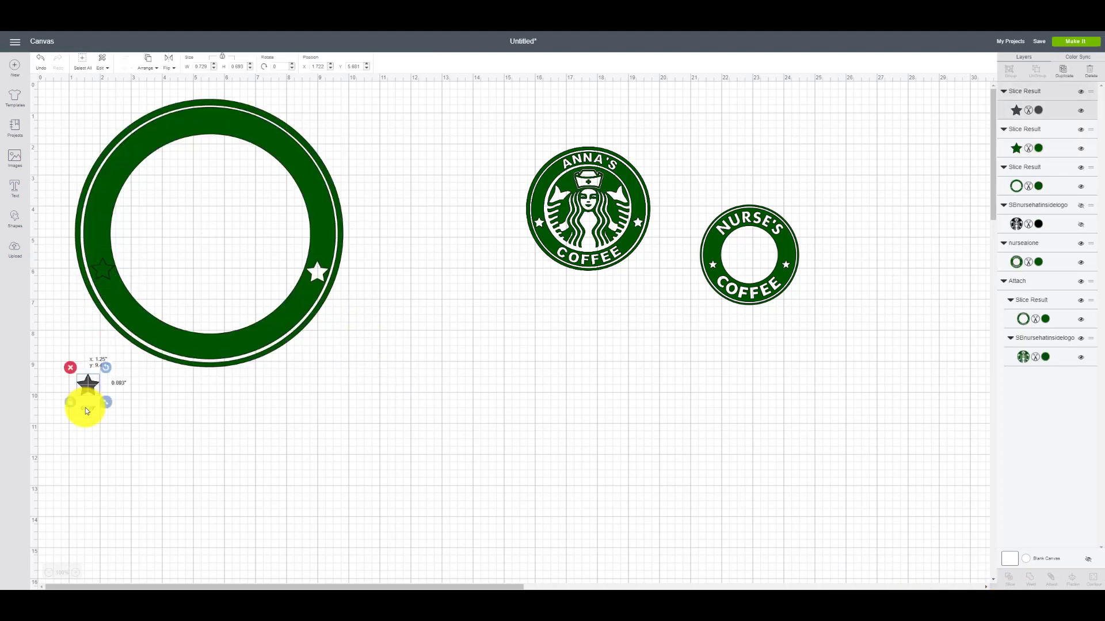
pyautogui.moveTo(111, 266); pyautogui.dragTo(148, 448)
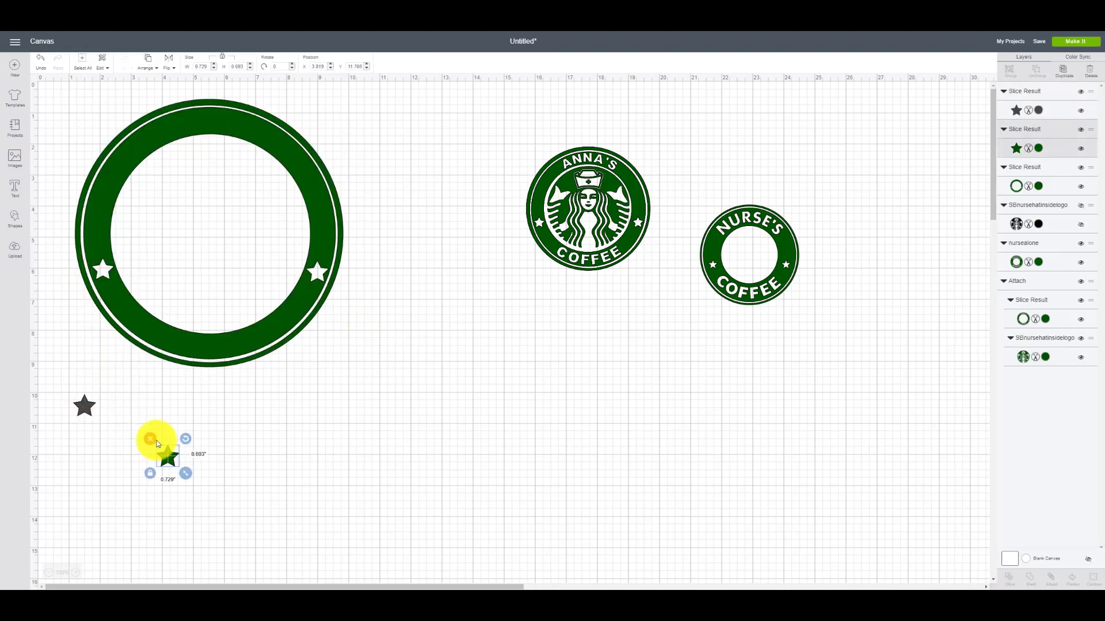
pyautogui.click(149, 435)
pyautogui.click(81, 407)
pyautogui.click(69, 387)
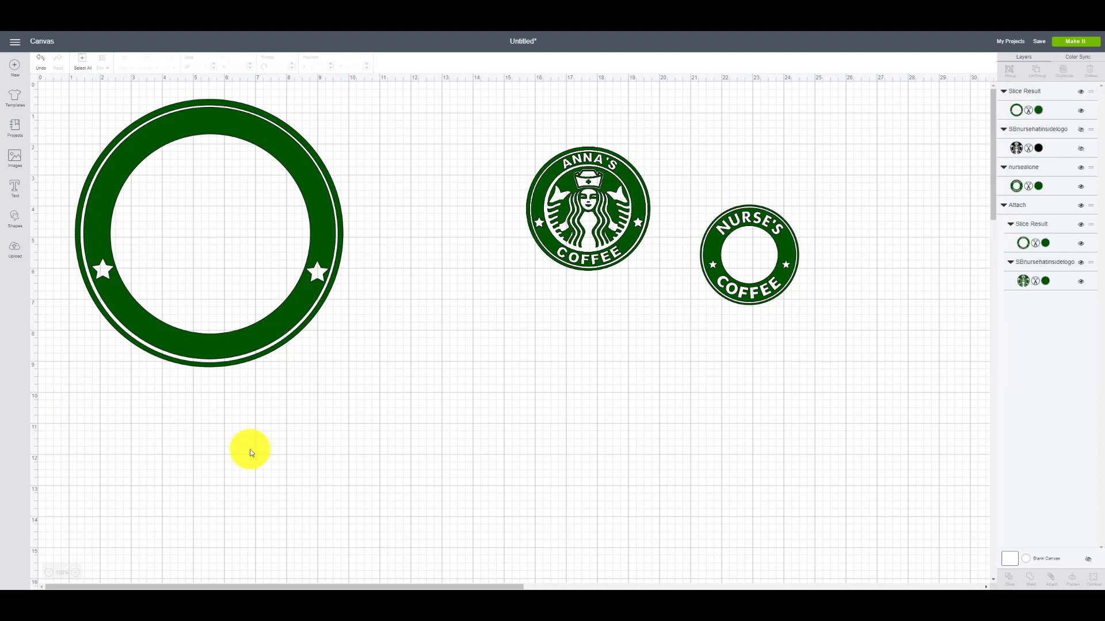
# Show the black nurse siren image inside the green ring again.
pyautogui.click(1081, 150)
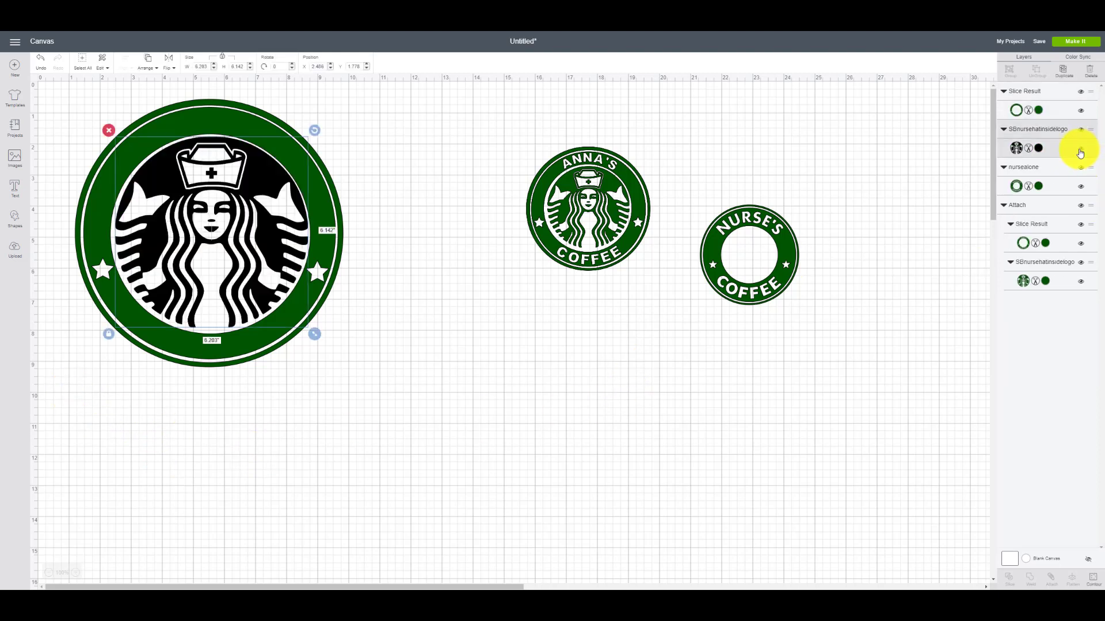
pyautogui.click(1080, 149)
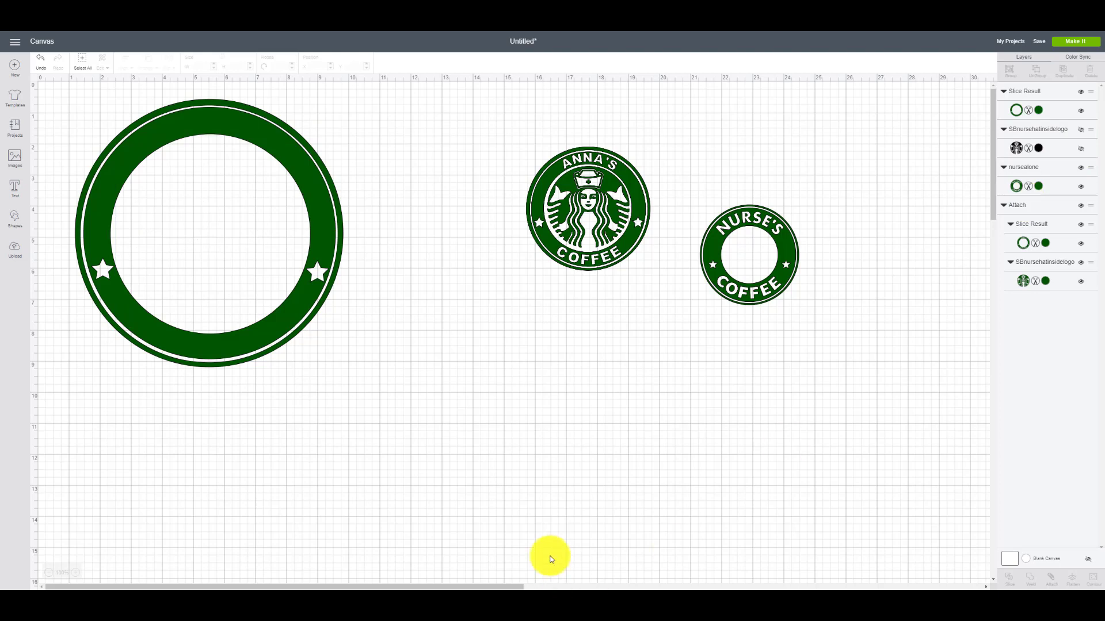
pyautogui.click(1080, 148)
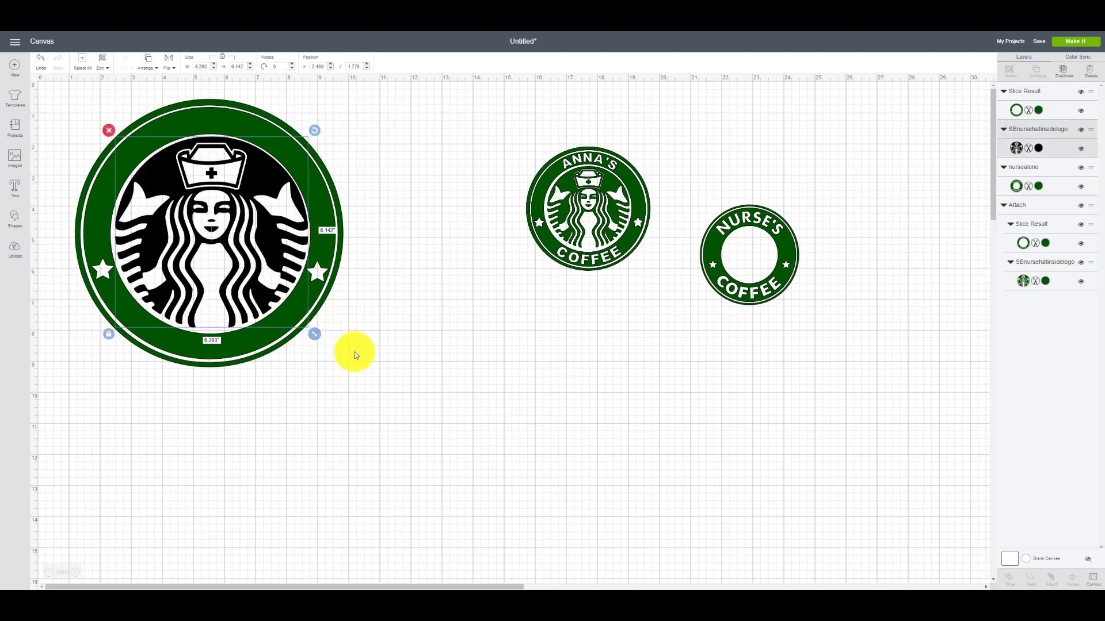
pyautogui.click(365, 364)
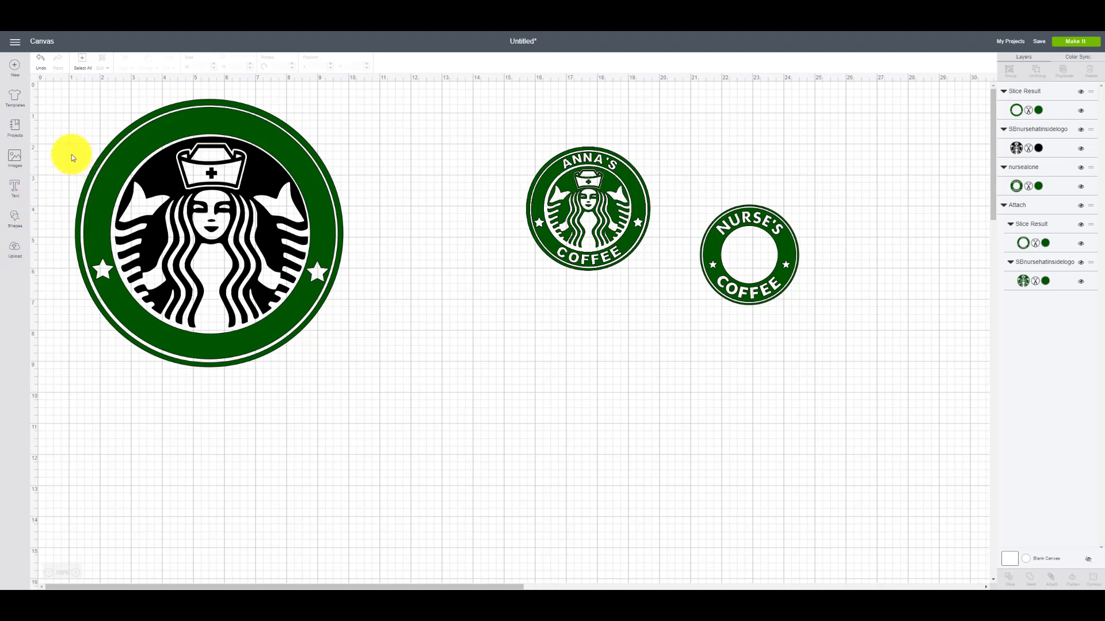
# Add a text object with the possessive first name from the reference logo in capitals and move it above the ring.
pyautogui.click(15, 187)
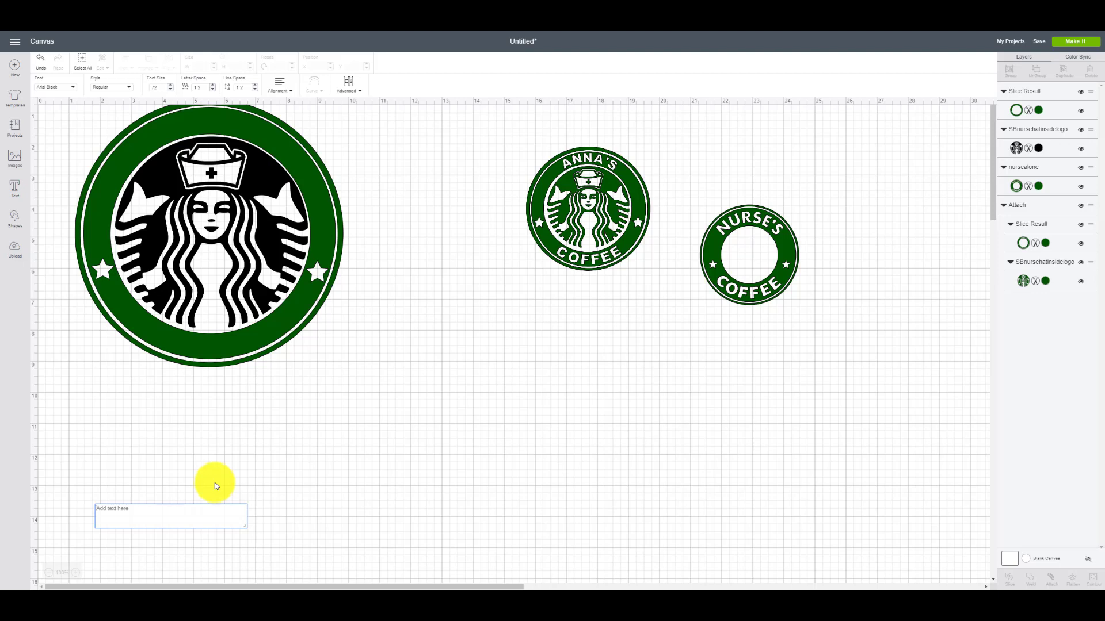
pyautogui.write('AN')
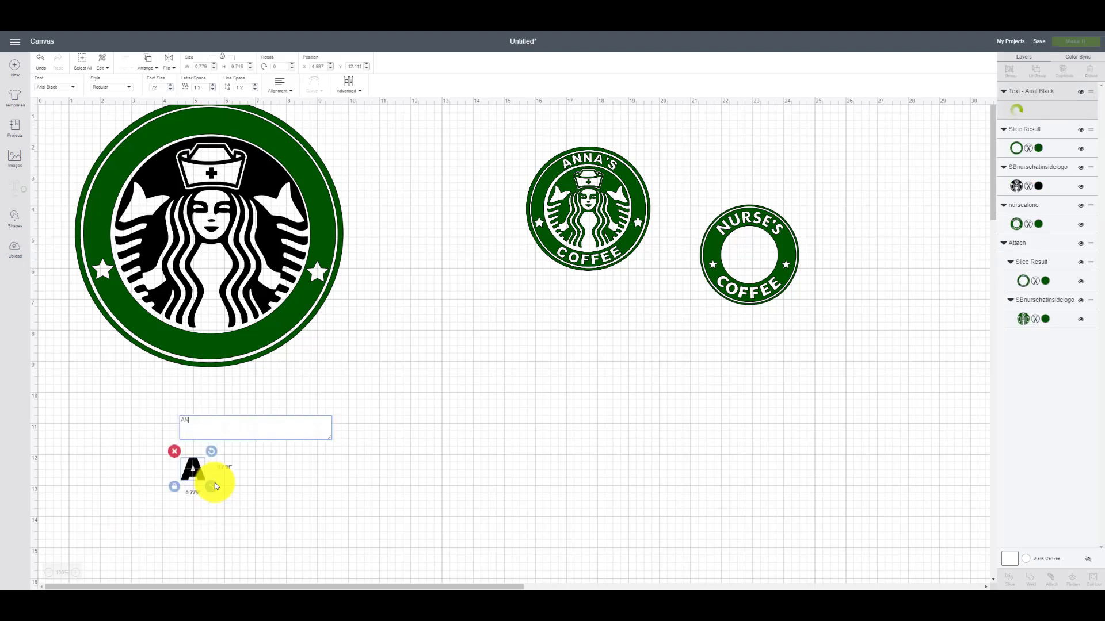
pyautogui.write("NA'S")
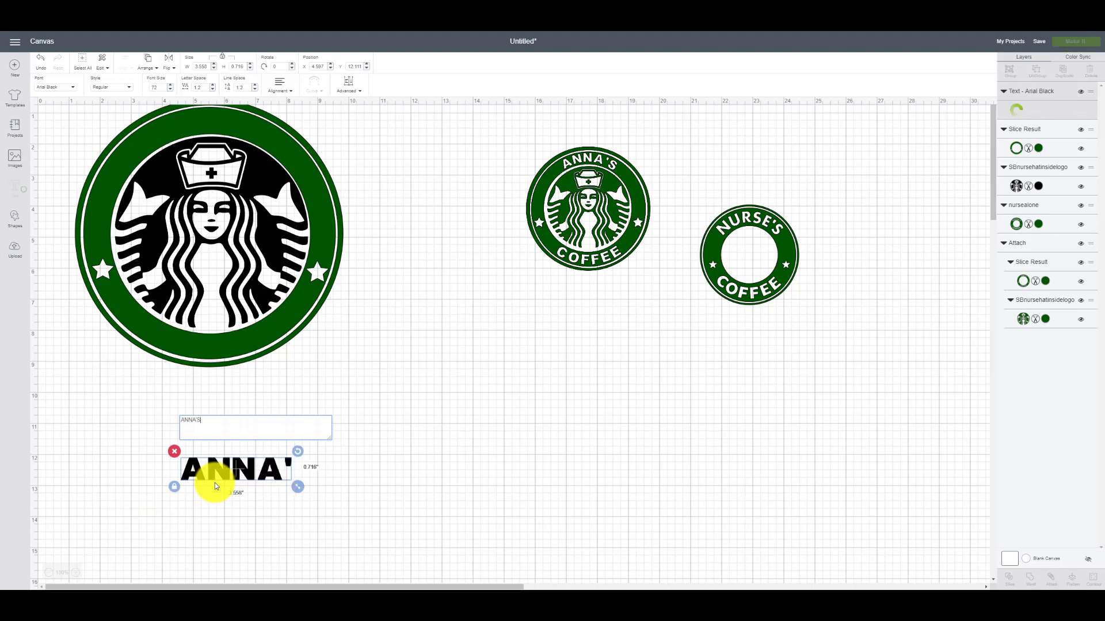
pyautogui.click(358, 471)
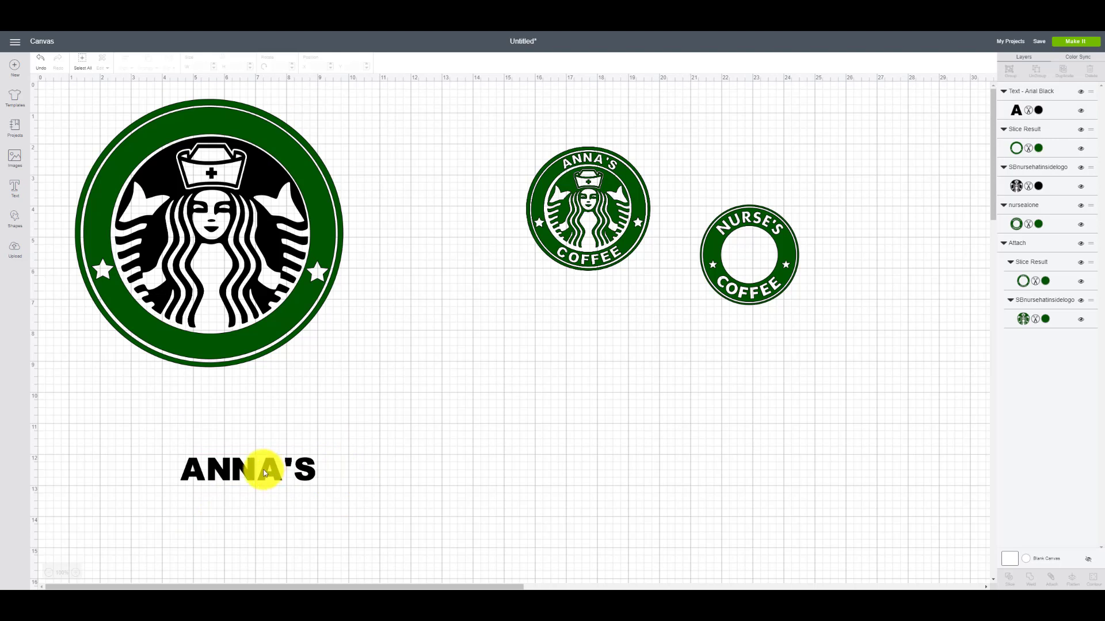
pyautogui.moveTo(264, 473); pyautogui.dragTo(214, 95)
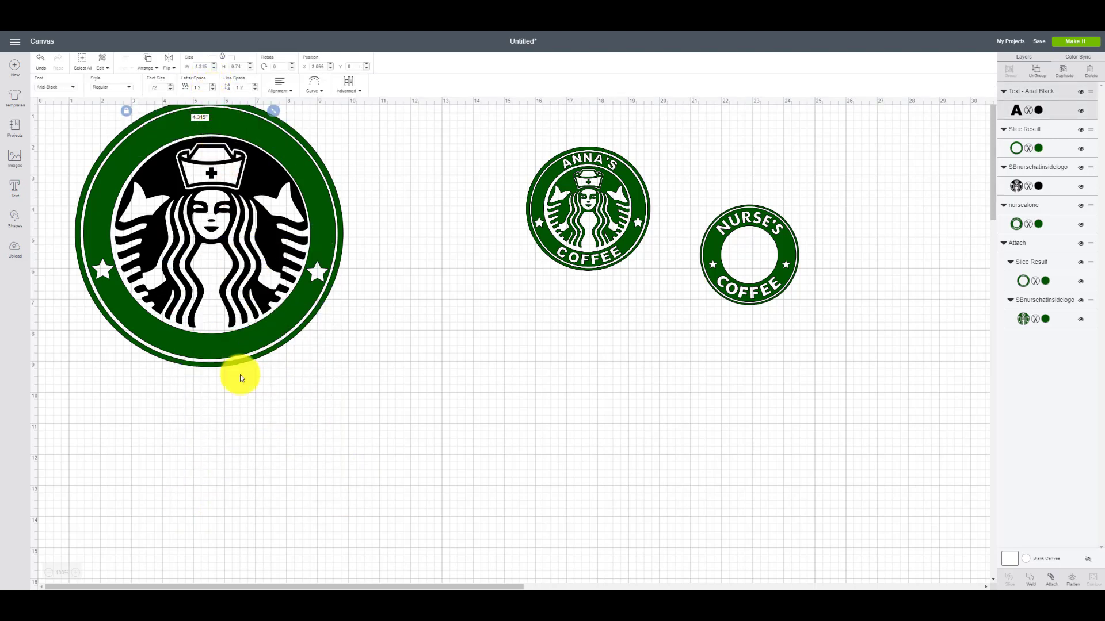
# Move the ring, siren image and name text down the canvas together, and fit the text at 0.7 inches high onto the ring's upper band.
pyautogui.click(343, 360)
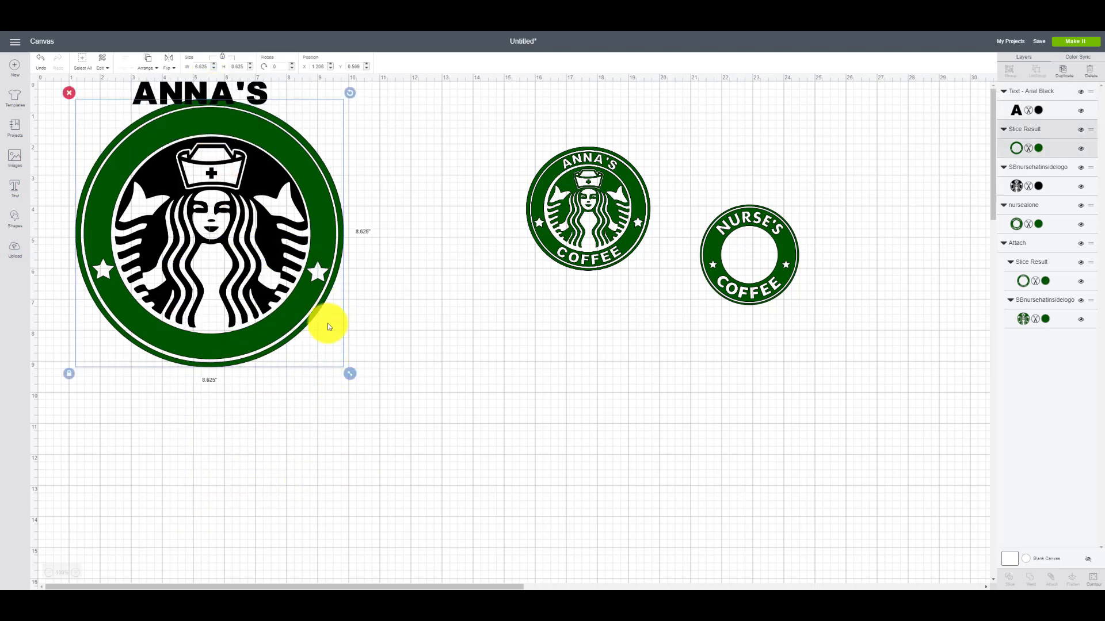
pyautogui.click(428, 315)
pyautogui.moveTo(47, 88); pyautogui.dragTo(444, 468)
pyautogui.moveTo(303, 308); pyautogui.dragTo(324, 384)
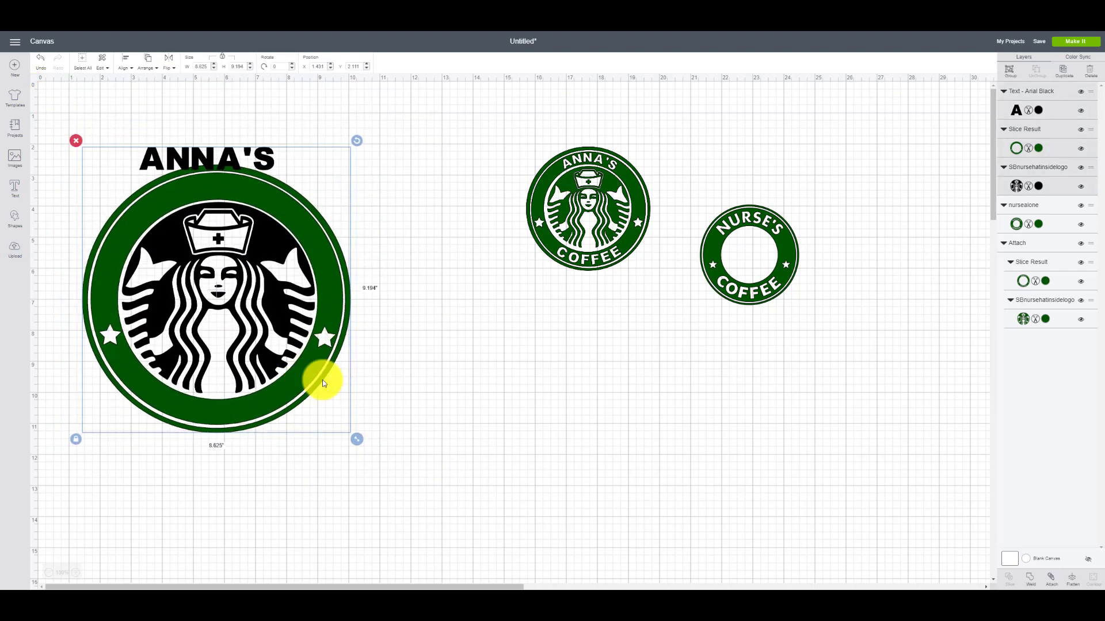
pyautogui.click(432, 322)
pyautogui.moveTo(268, 160); pyautogui.dragTo(242, 188)
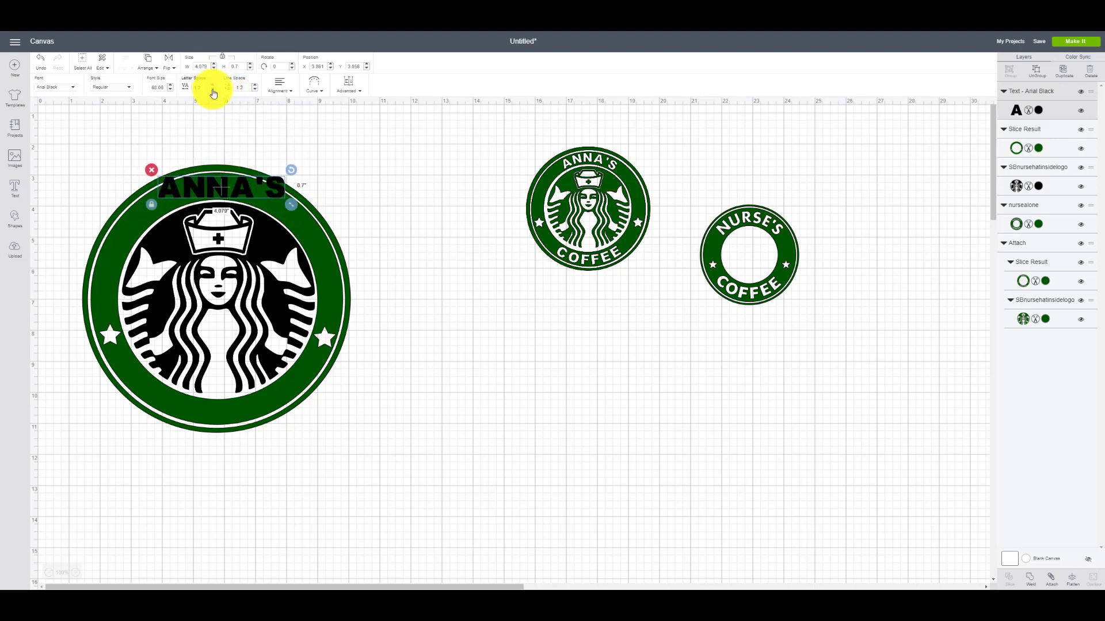
# Move the name text off the ring to the empty canvas, and shift the ring, siren image and text together slightly.
pyautogui.click(213, 91)
pyautogui.click(212, 86)
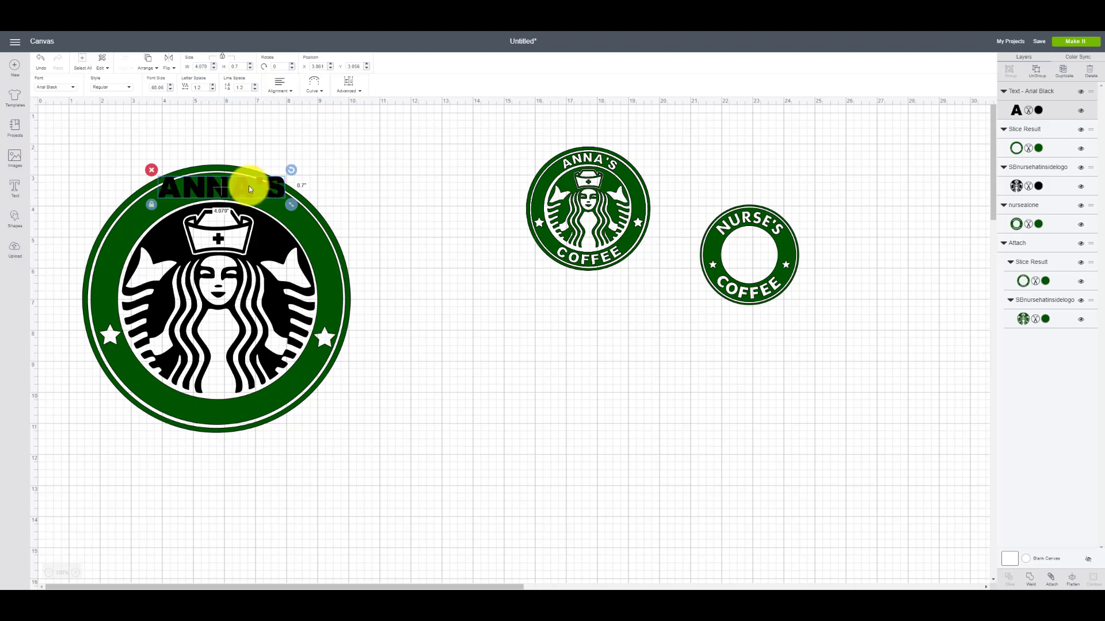
pyautogui.moveTo(249, 186); pyautogui.dragTo(455, 135)
pyautogui.moveTo(54, 130); pyautogui.dragTo(424, 504)
pyautogui.moveTo(225, 277); pyautogui.dragTo(230, 272)
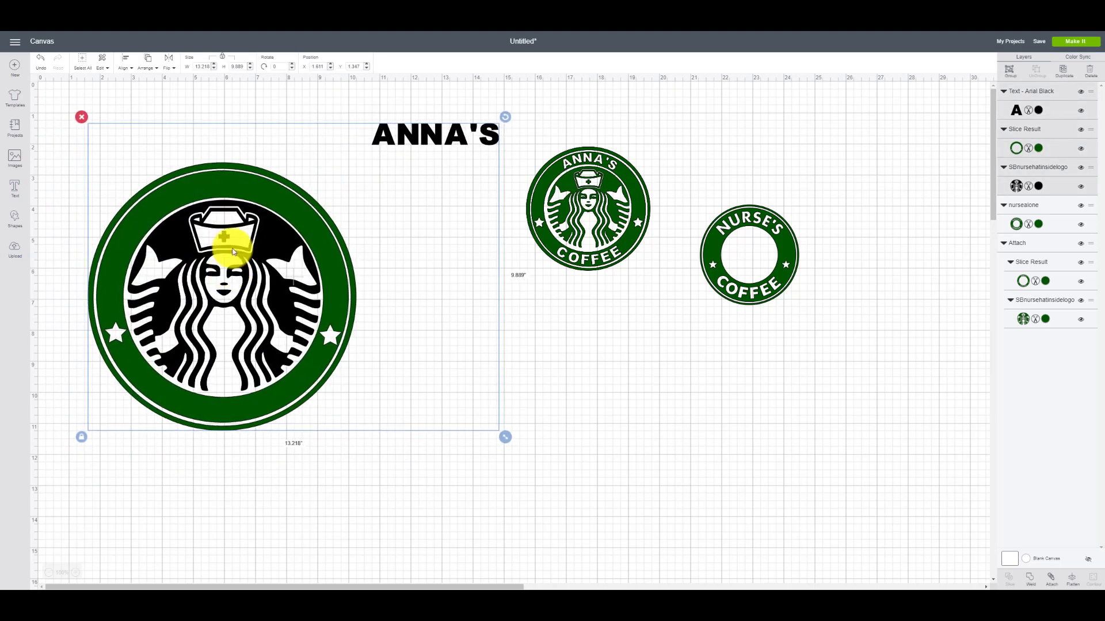
pyautogui.click(547, 315)
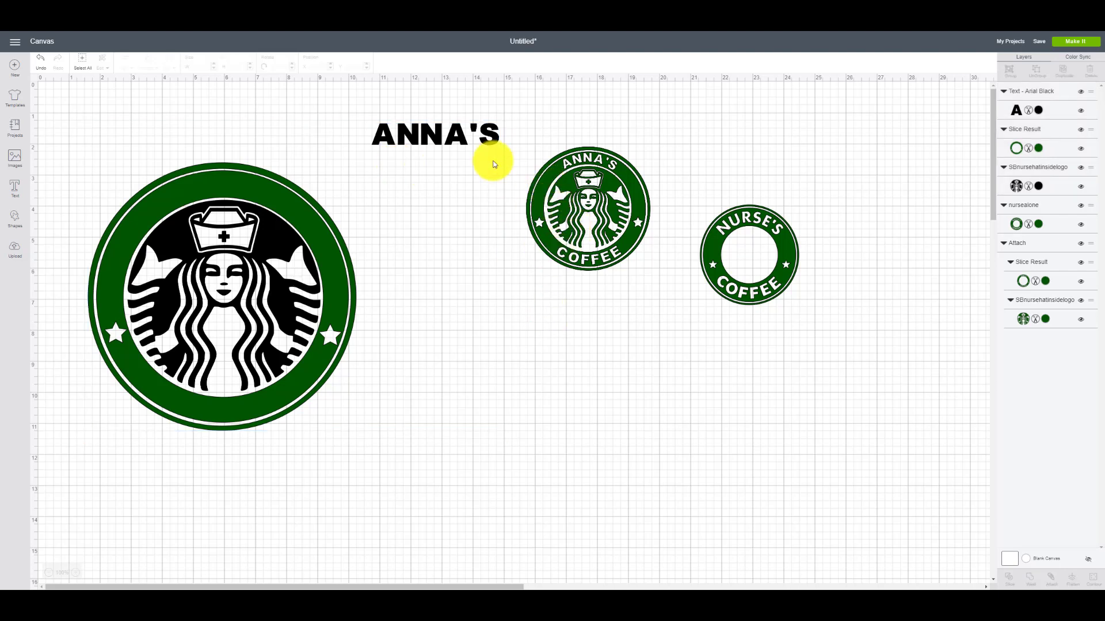
# Place the name text back on the ring's upper band and curve it upward with a diameter of about 7.85.
pyautogui.click(448, 138)
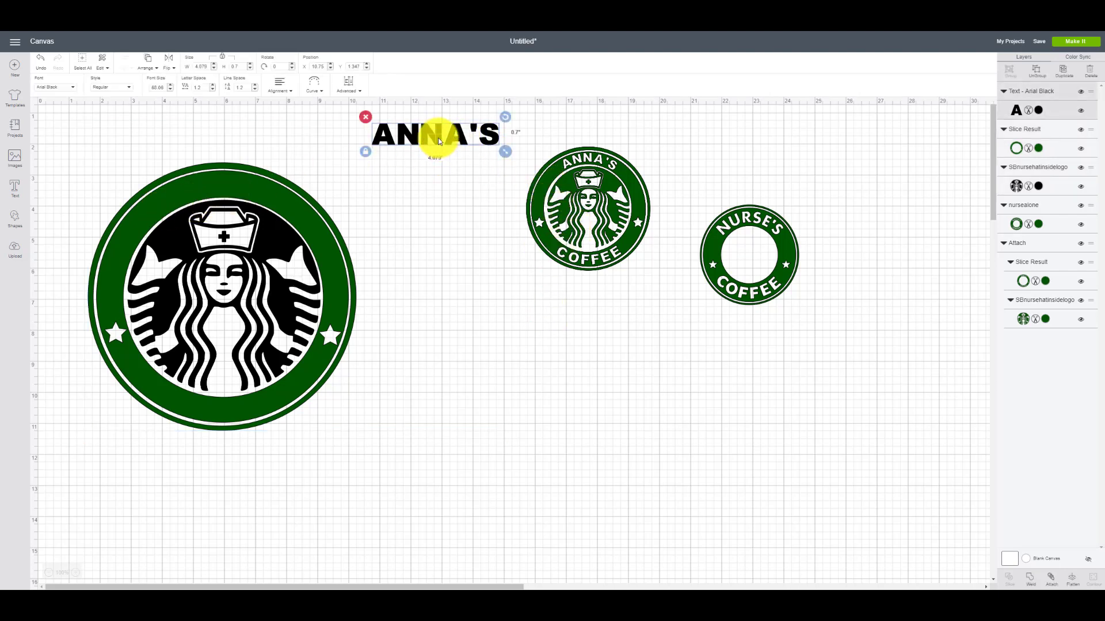
pyautogui.moveTo(437, 137); pyautogui.dragTo(229, 185)
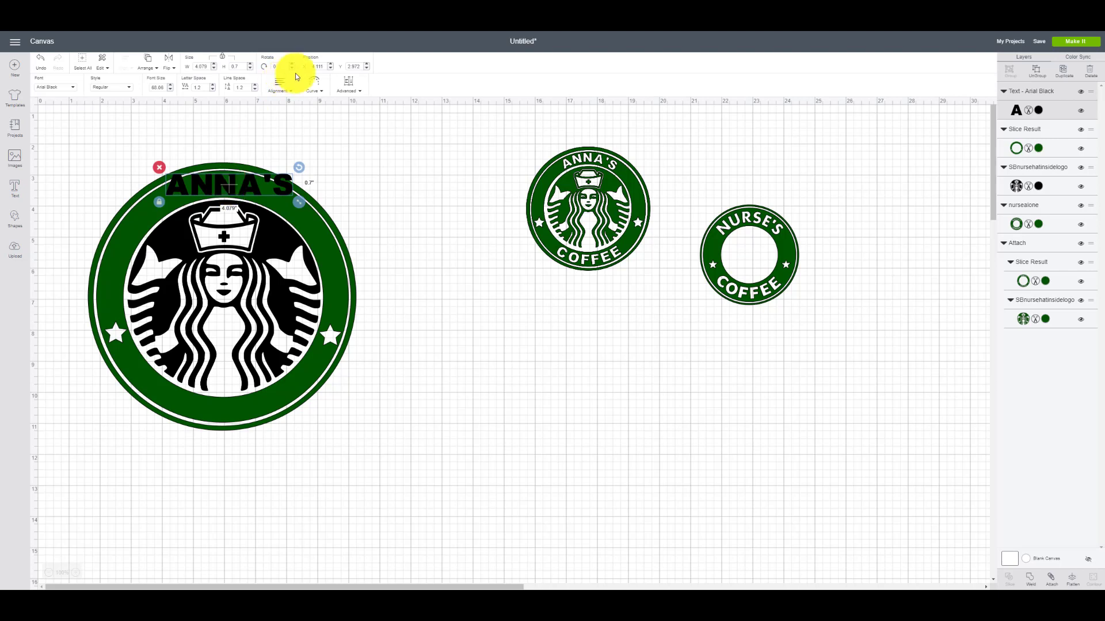
pyautogui.click(312, 87)
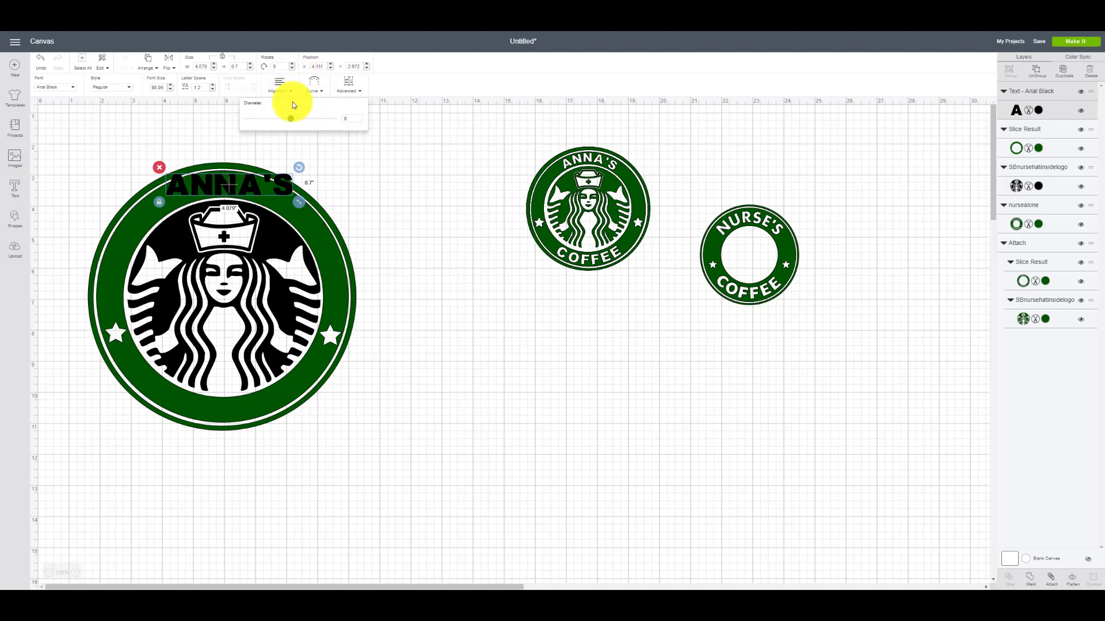
pyautogui.moveTo(294, 124); pyautogui.dragTo(315, 144)
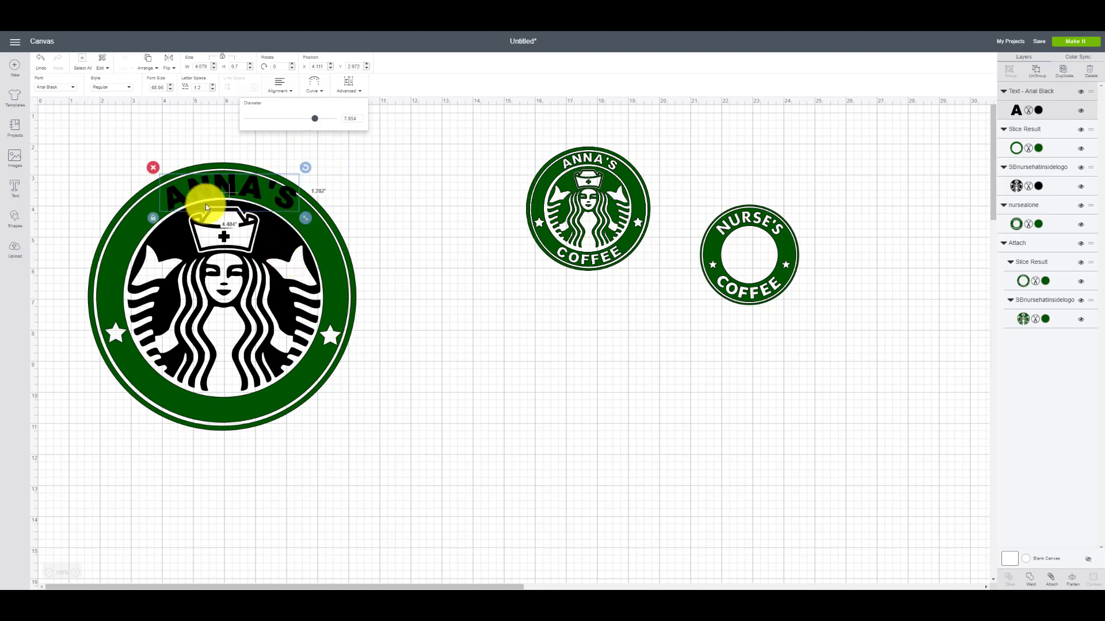
# Rotate the curved name text about 3 degrees and fit it at about 3.86 inches wide within the ring's upper band.
pyautogui.click(306, 169)
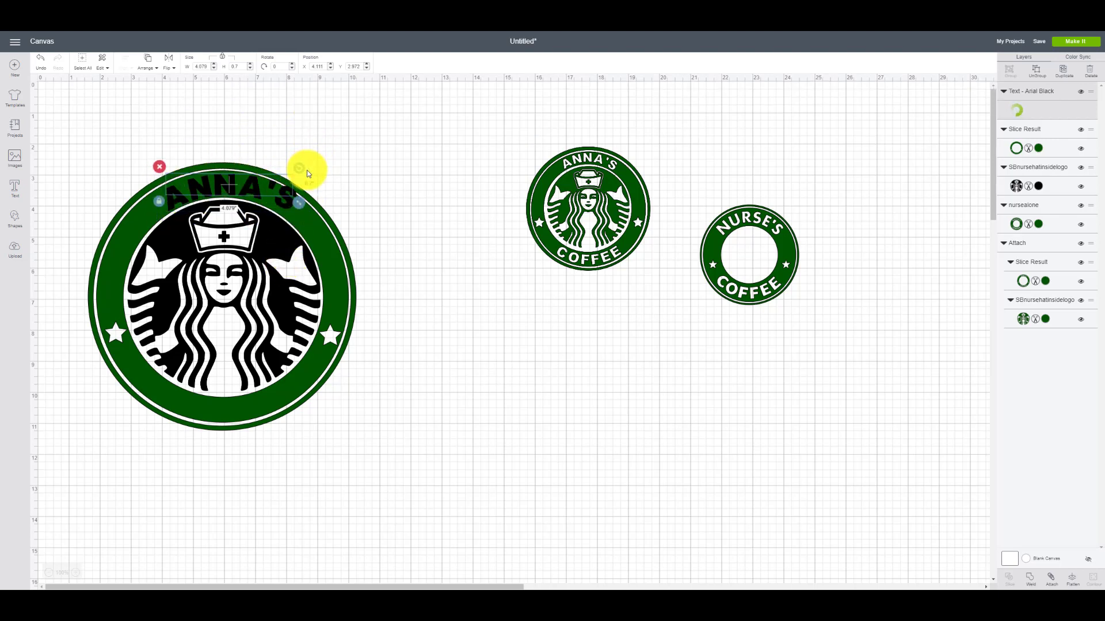
pyautogui.click(352, 160)
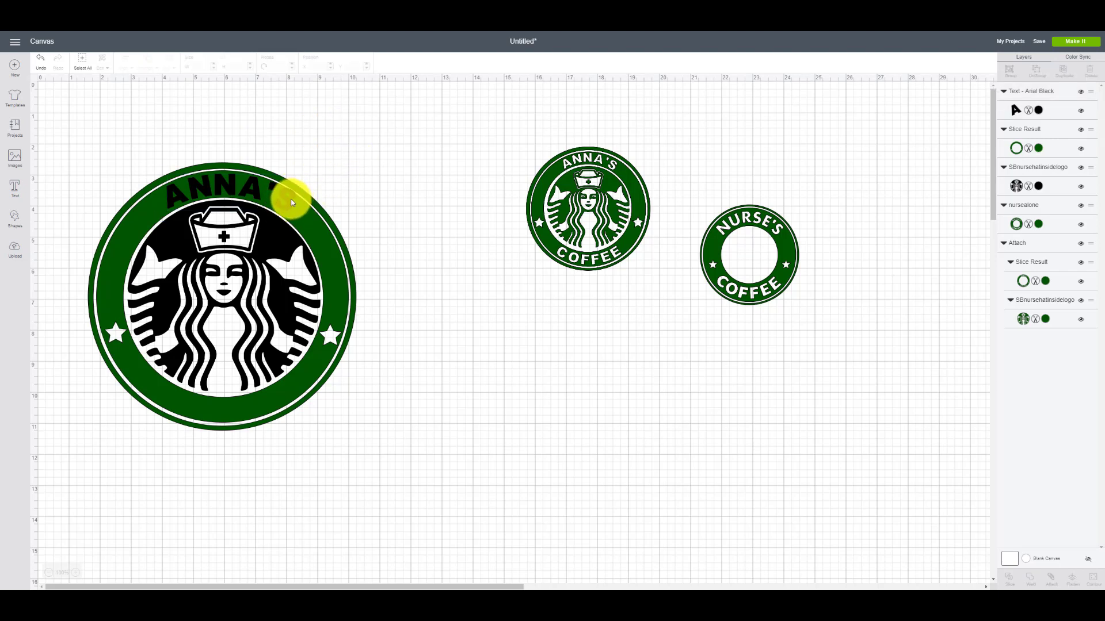
pyautogui.click(292, 198)
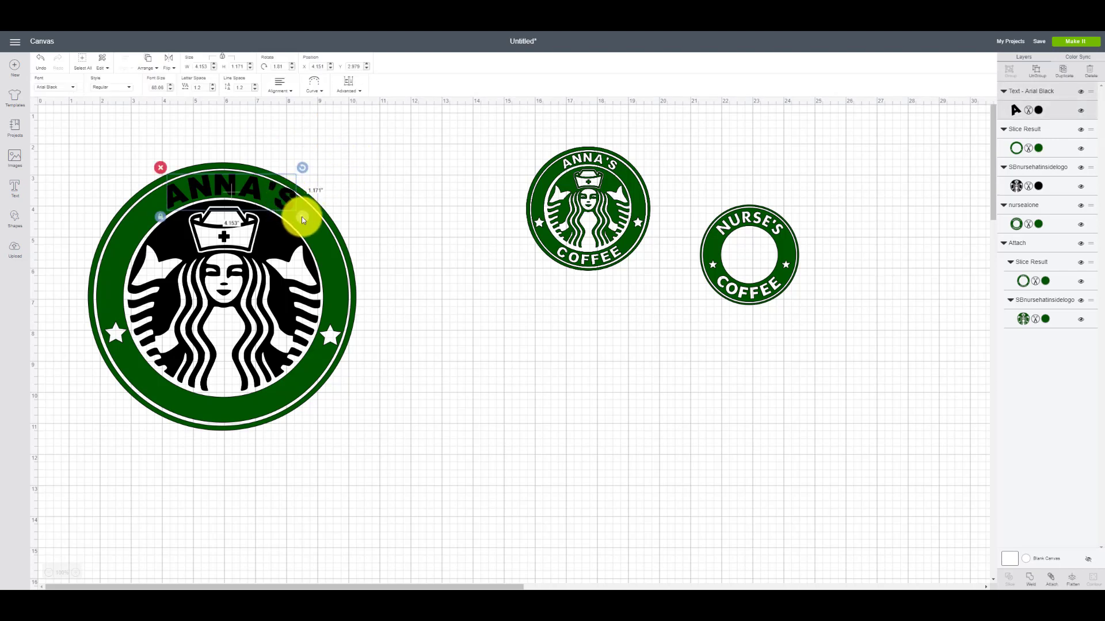
pyautogui.click(300, 219)
pyautogui.moveTo(302, 221); pyautogui.dragTo(299, 217)
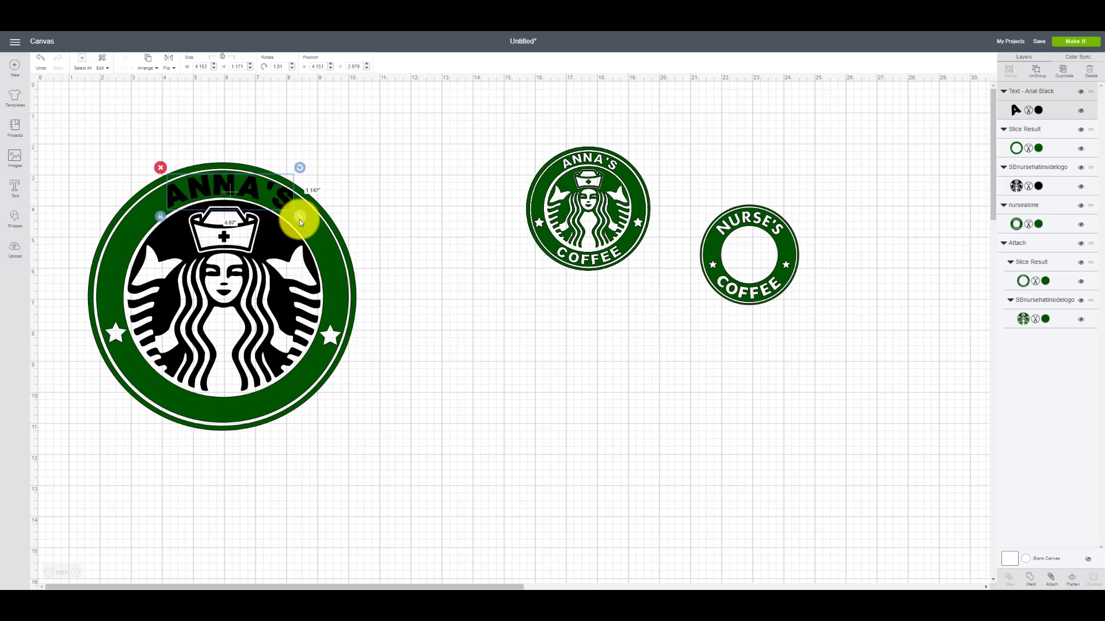
pyautogui.moveTo(301, 169); pyautogui.dragTo(298, 167)
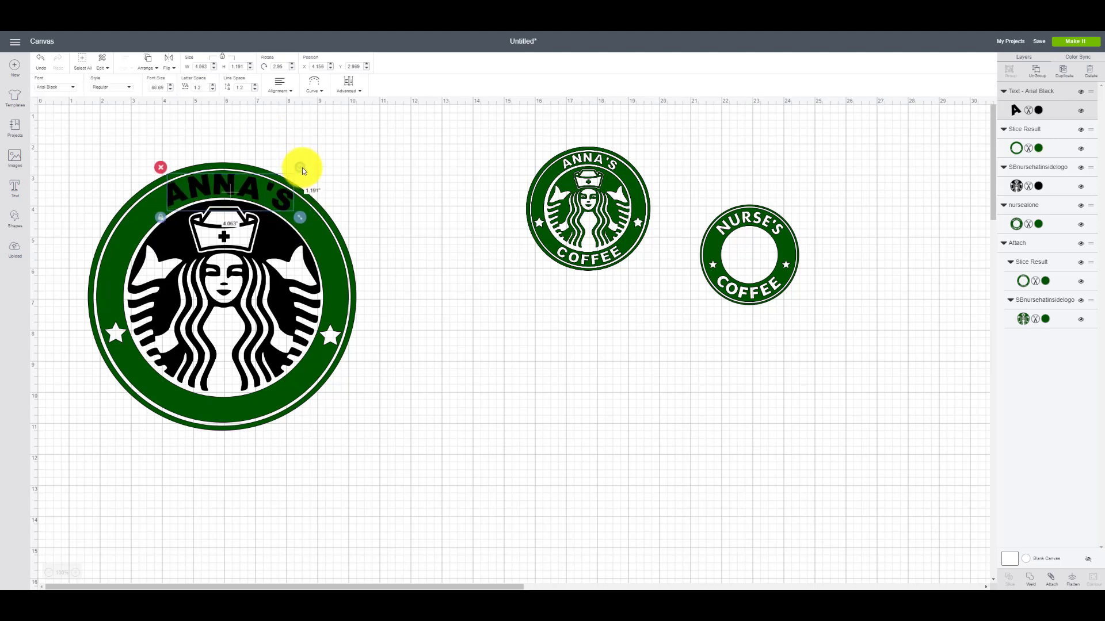
pyautogui.moveTo(297, 219); pyautogui.dragTo(297, 216)
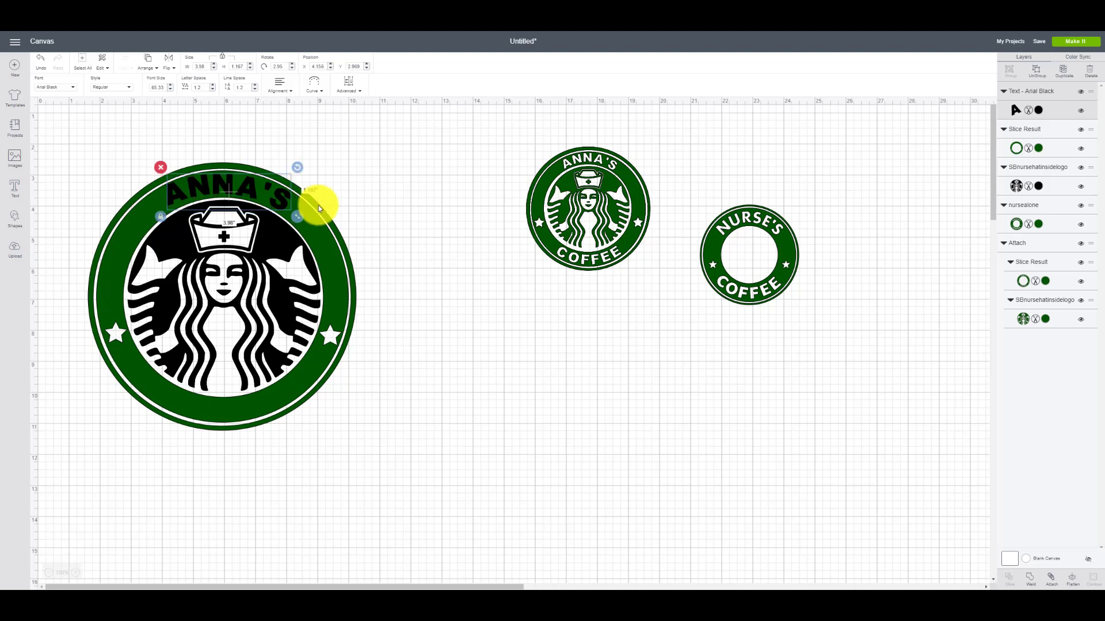
pyautogui.moveTo(297, 217); pyautogui.dragTo(293, 216)
pyautogui.moveTo(228, 198); pyautogui.dragTo(228, 194)
pyautogui.click(409, 181)
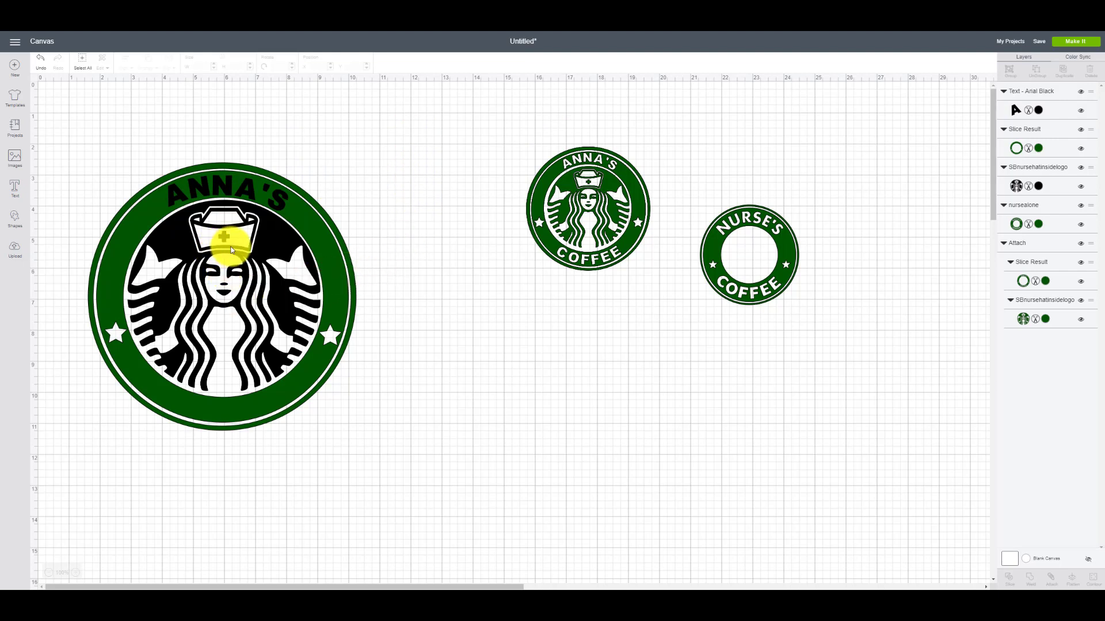
# Hide the black nurse siren image and slice the curved name text out of the green ring.
pyautogui.click(232, 249)
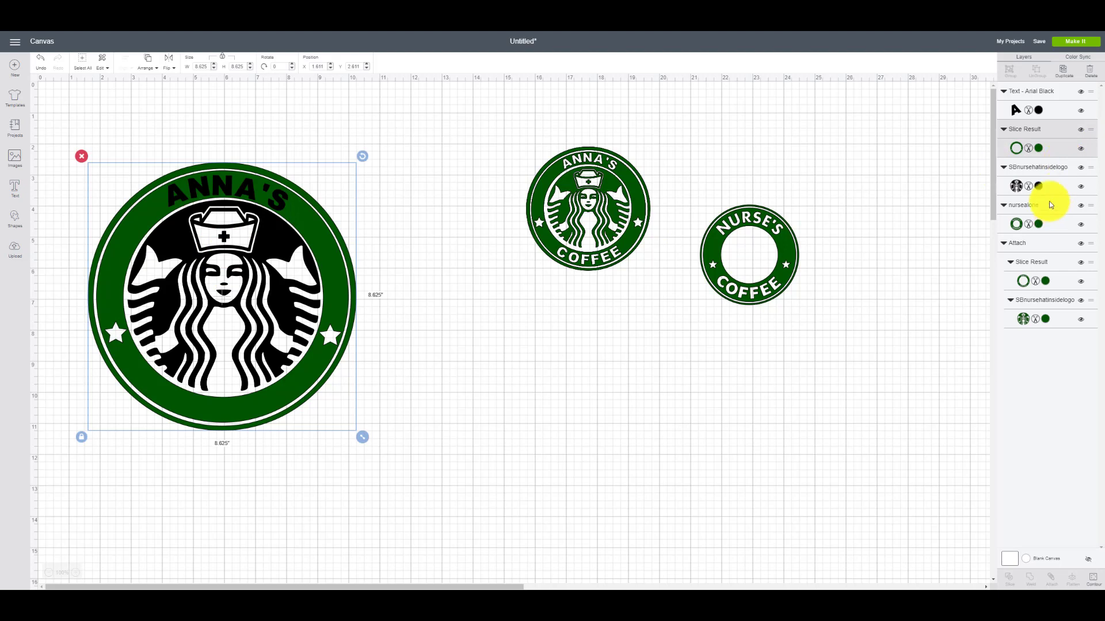
pyautogui.click(1046, 185)
pyautogui.click(1080, 185)
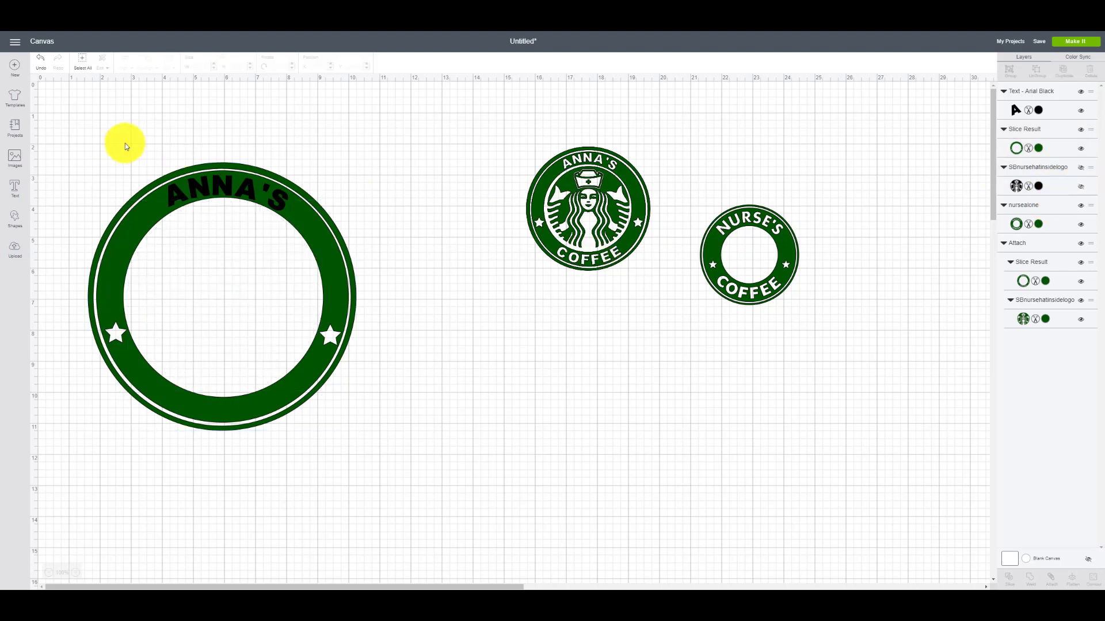
pyautogui.moveTo(63, 117); pyautogui.dragTo(399, 474)
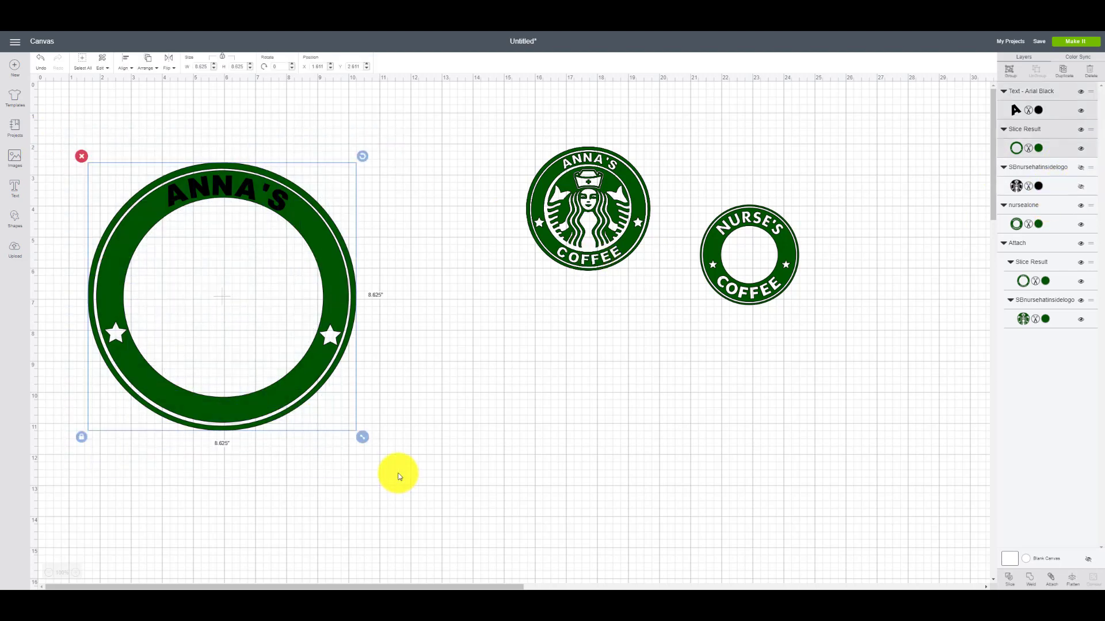
pyautogui.click(1011, 578)
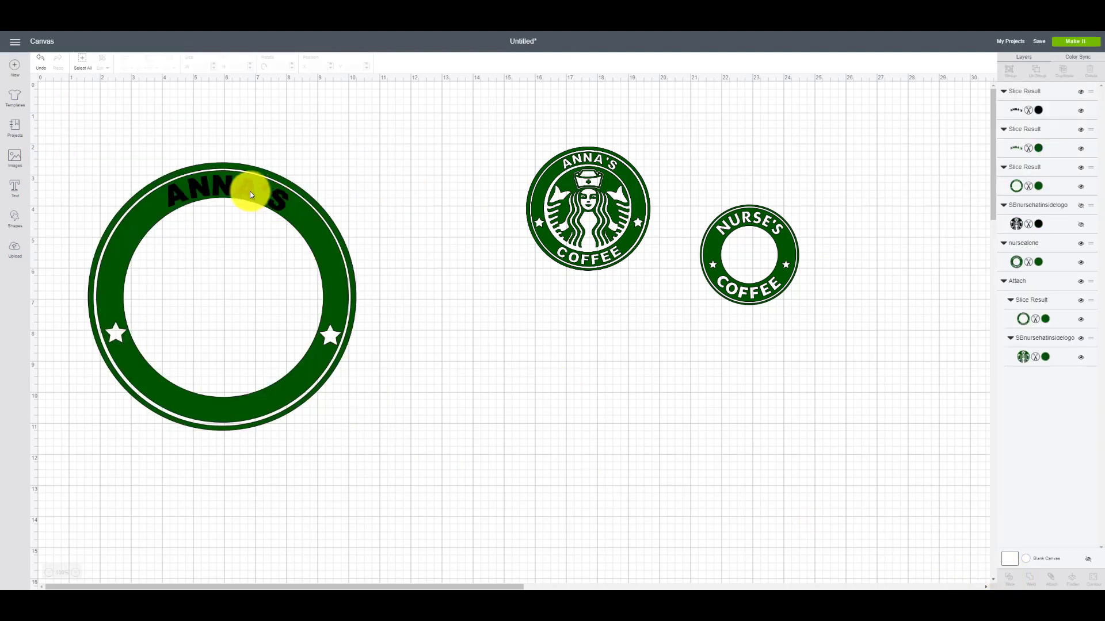
# Delete the black and green leftover name pieces from the slice and show the black nurse siren image again.
pyautogui.moveTo(250, 191); pyautogui.dragTo(427, 136)
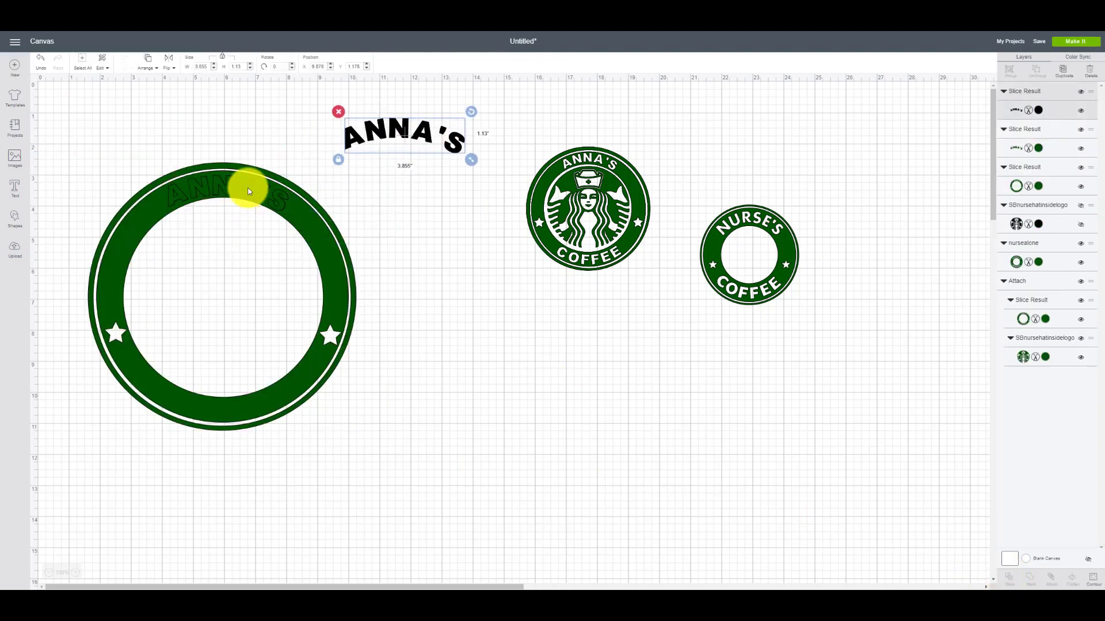
pyautogui.moveTo(249, 191); pyautogui.dragTo(346, 143)
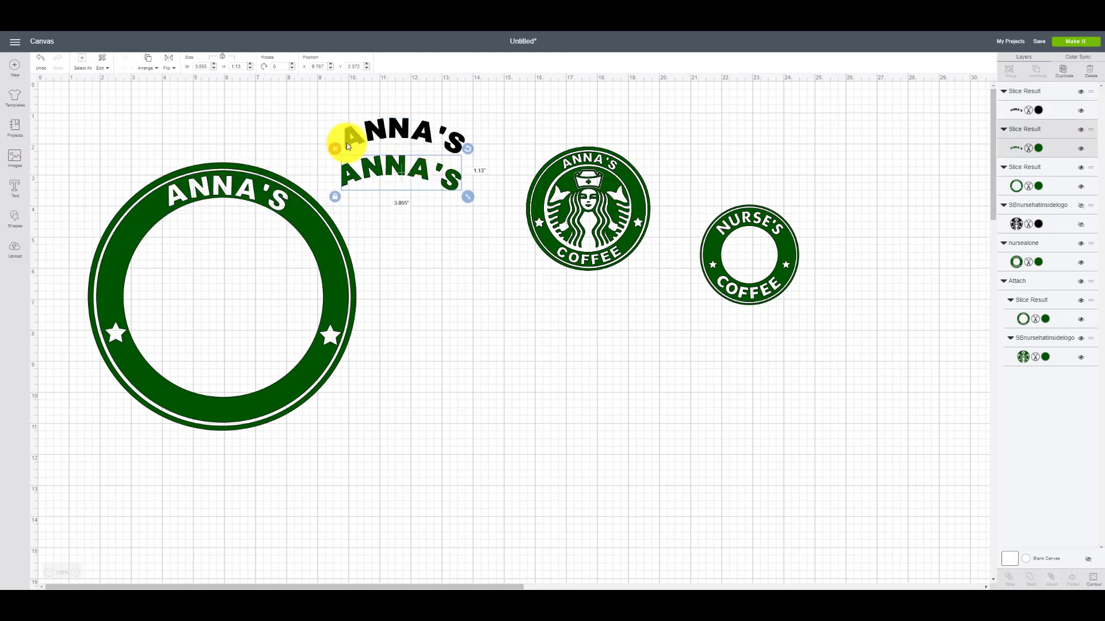
pyautogui.press('Delete')
pyautogui.click(343, 123)
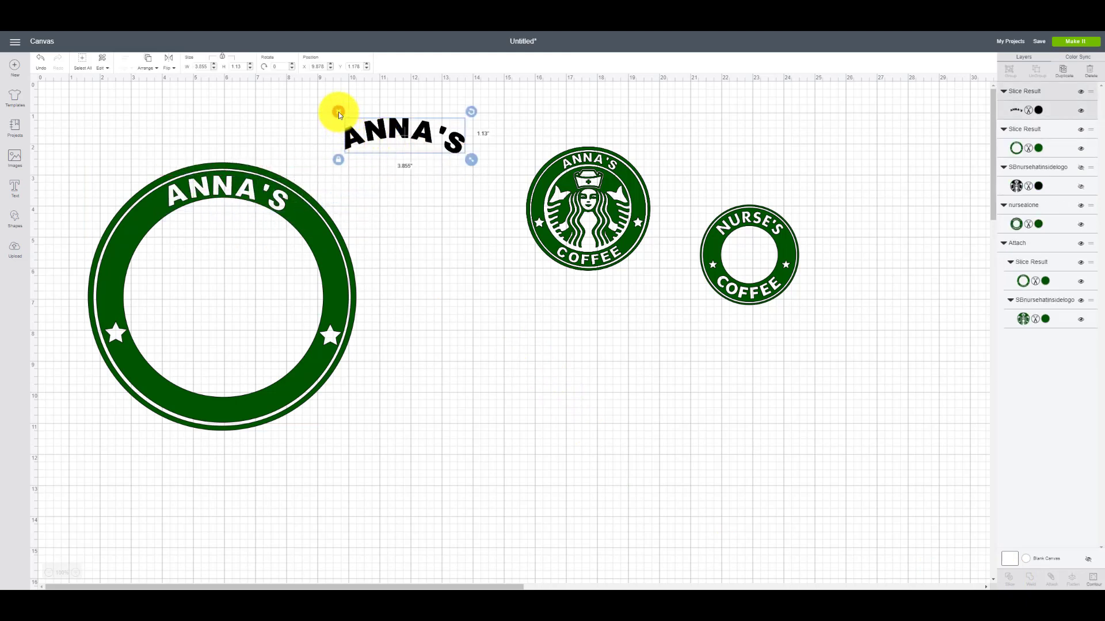
pyautogui.press('Delete')
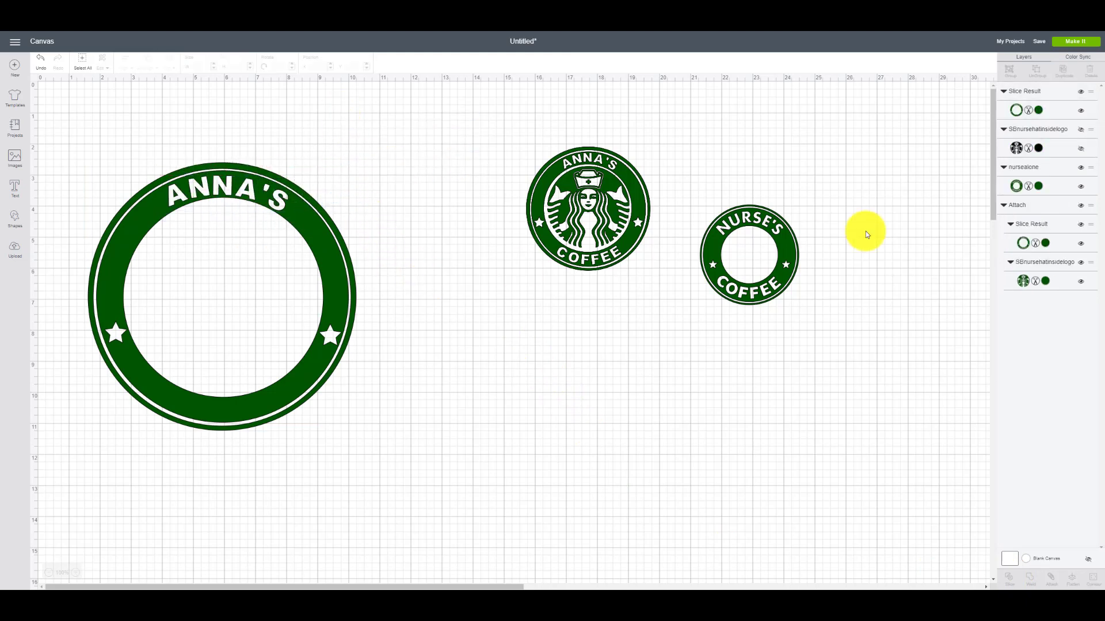
pyautogui.click(1079, 149)
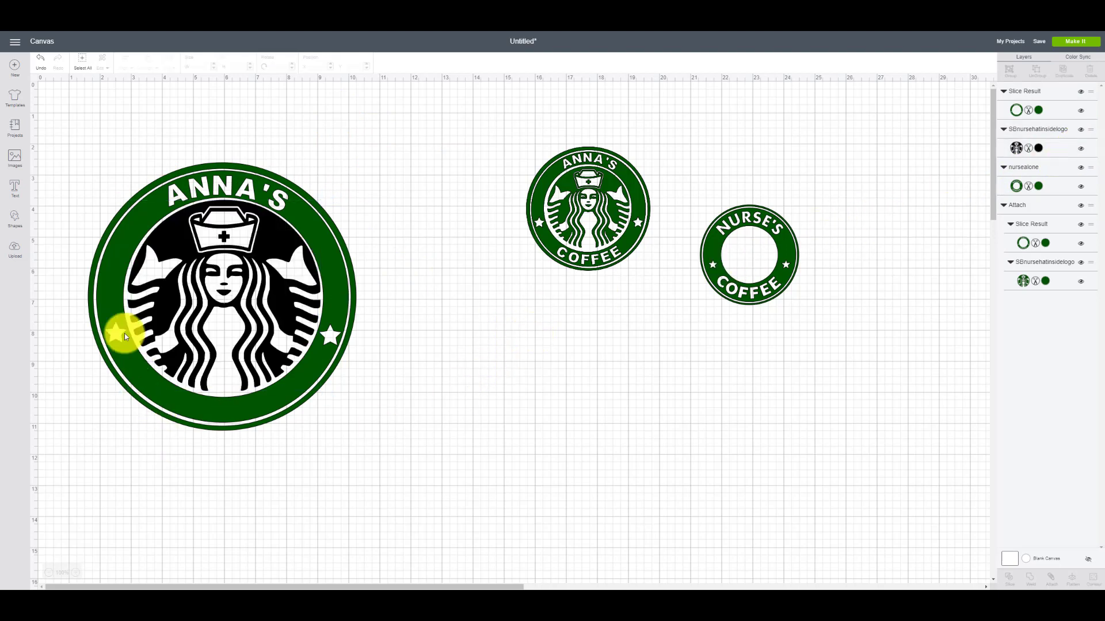
# Add a text object reading COFFEE below the ring.
pyautogui.click(14, 189)
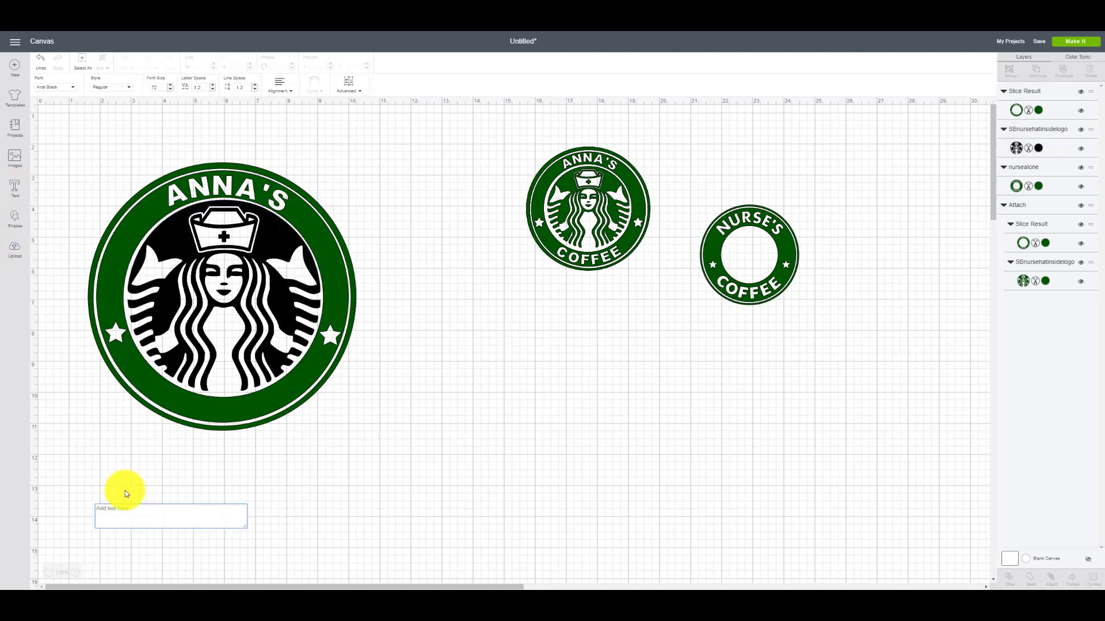
pyautogui.write('COFF')
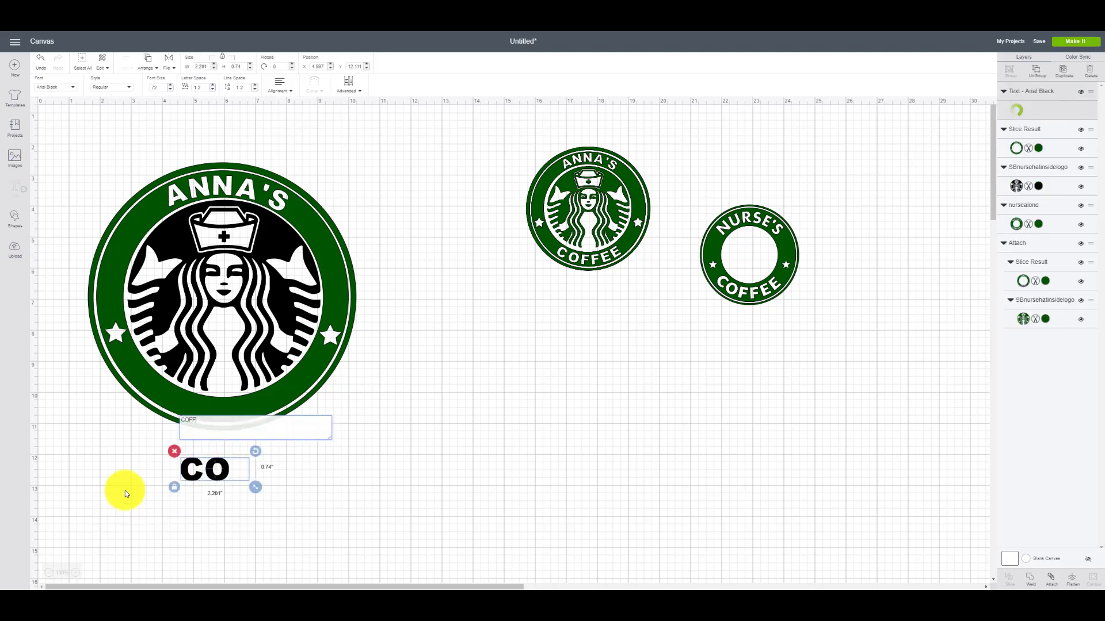
pyautogui.write('EE')
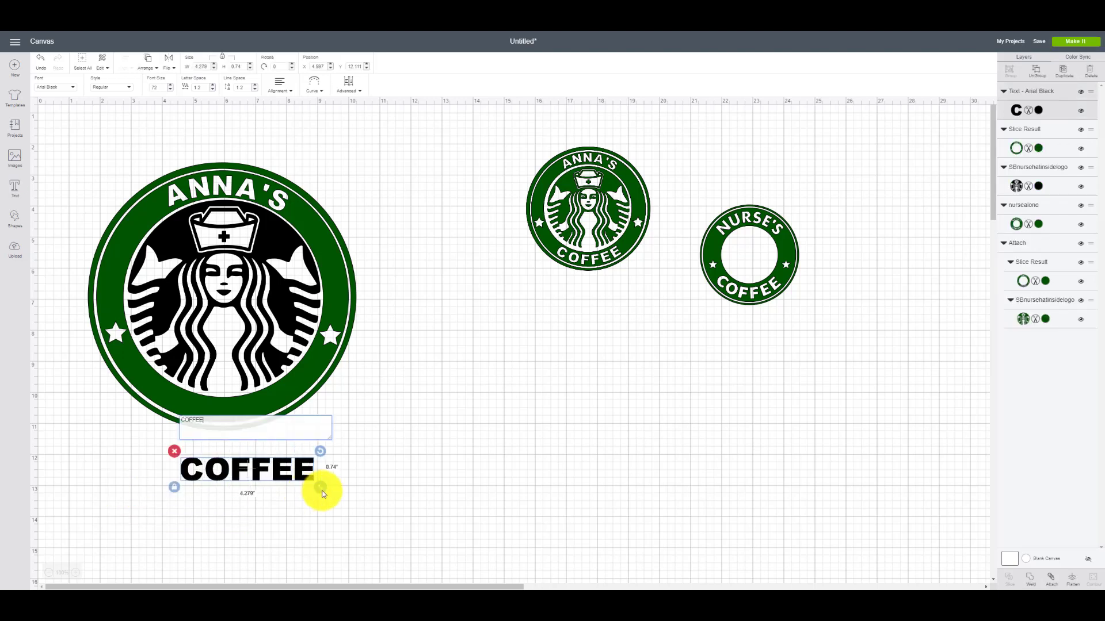
# Shrink the COFFEE text to about 3.85 inches wide and move it onto the ring's lower band.
pyautogui.moveTo(319, 489); pyautogui.dragTo(313, 485)
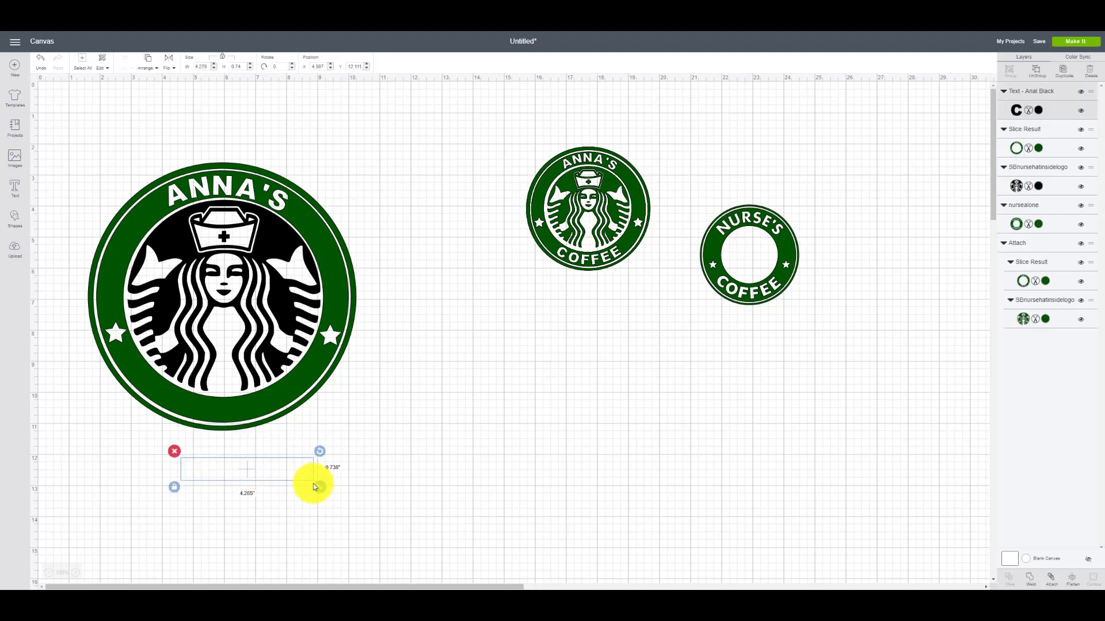
pyautogui.moveTo(226, 415); pyautogui.dragTo(238, 457)
pyautogui.moveTo(308, 478); pyautogui.dragTo(239, 414)
pyautogui.click(225, 409)
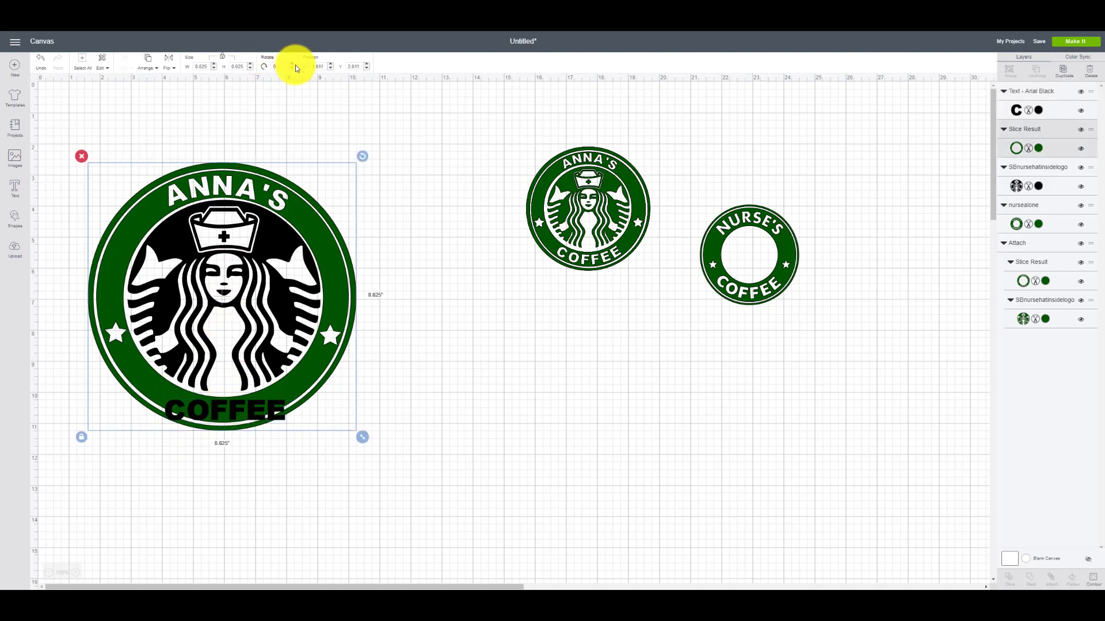
# Curve the COFFEE text downward with a diameter of about -5.58 to follow the ring's lower band.
pyautogui.click(235, 410)
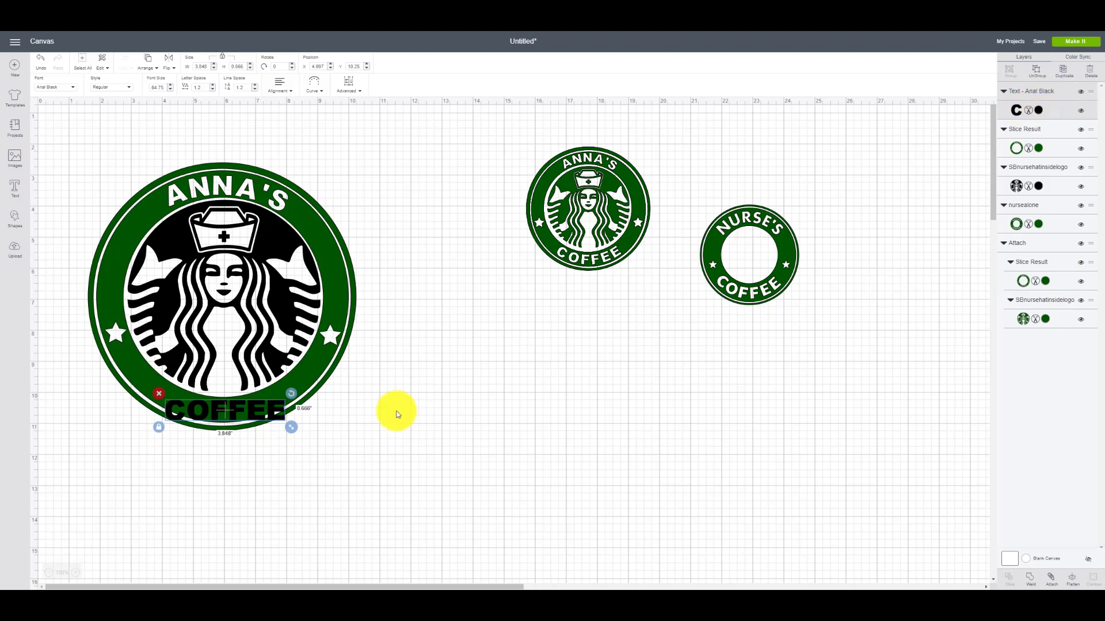
pyautogui.click(314, 83)
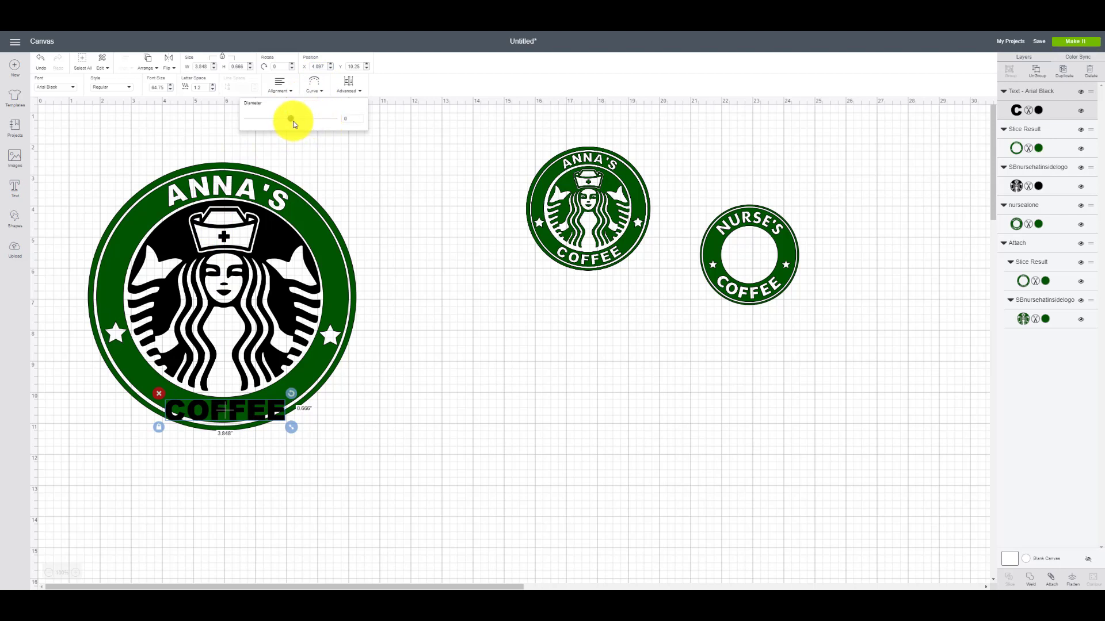
pyautogui.moveTo(291, 118); pyautogui.dragTo(263, 122)
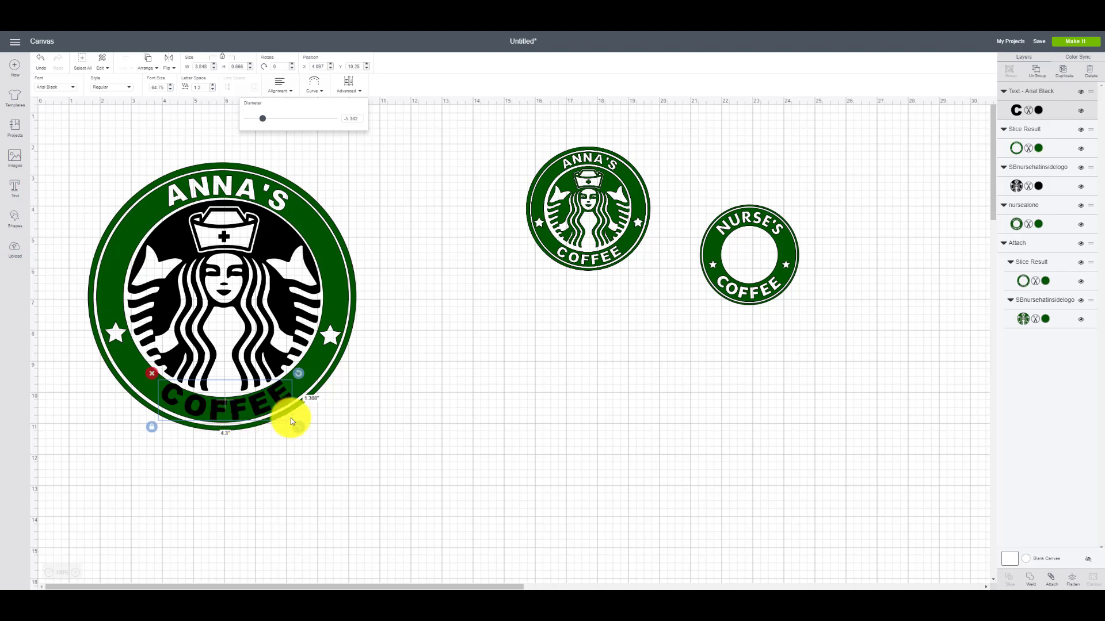
pyautogui.click(417, 392)
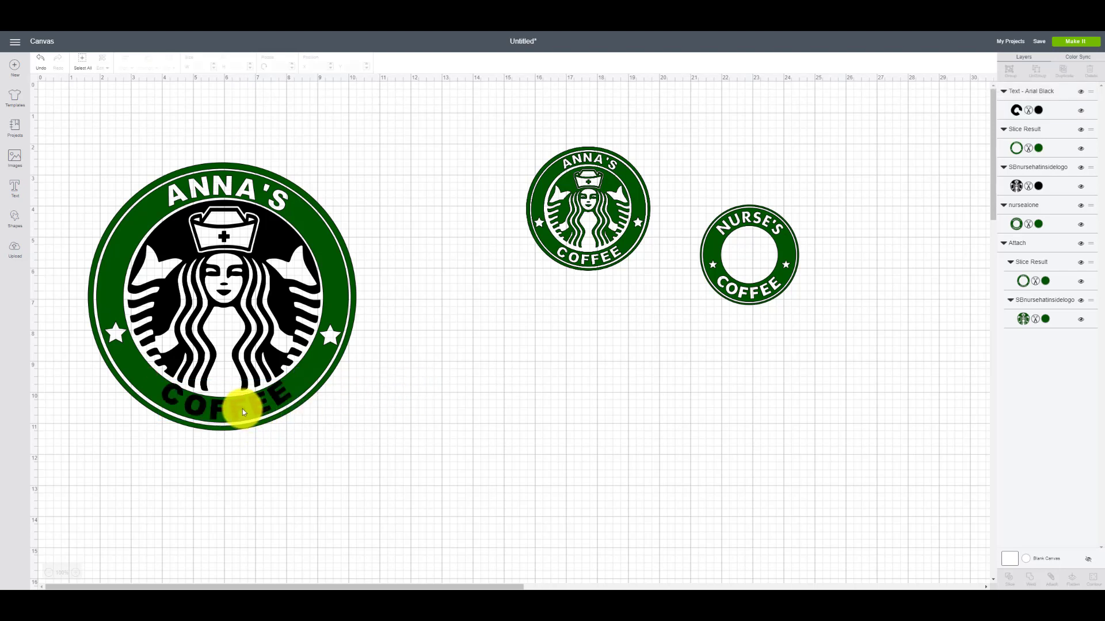
# Reposition the curved COFFEE text on the ring's lower band and shrink it to about 3.93 inches wide.
pyautogui.moveTo(240, 409); pyautogui.dragTo(295, 427)
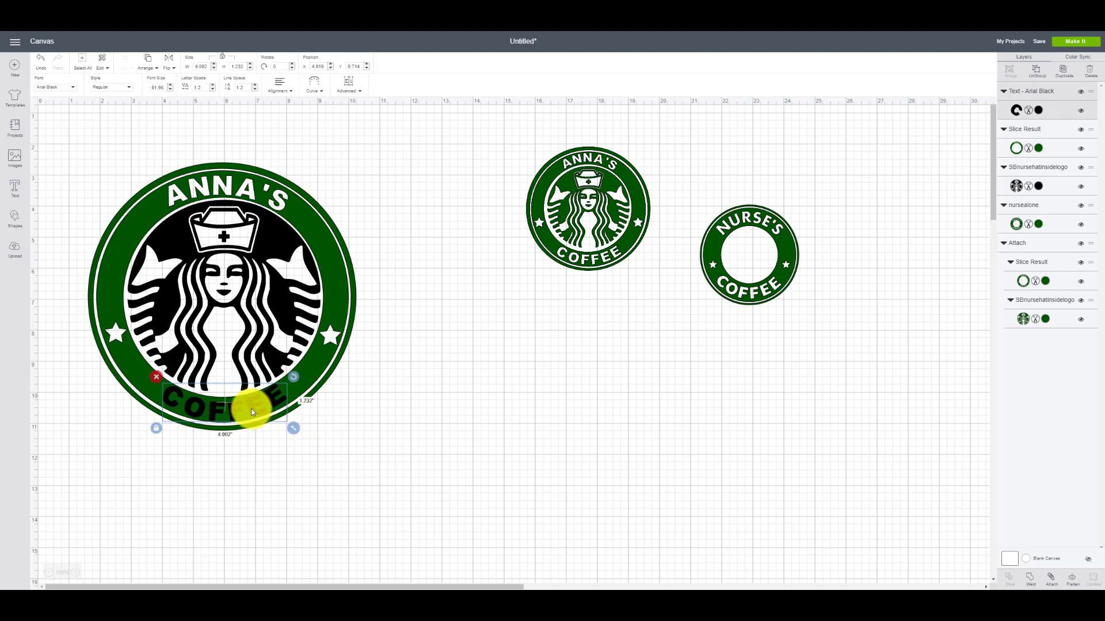
pyautogui.click(402, 447)
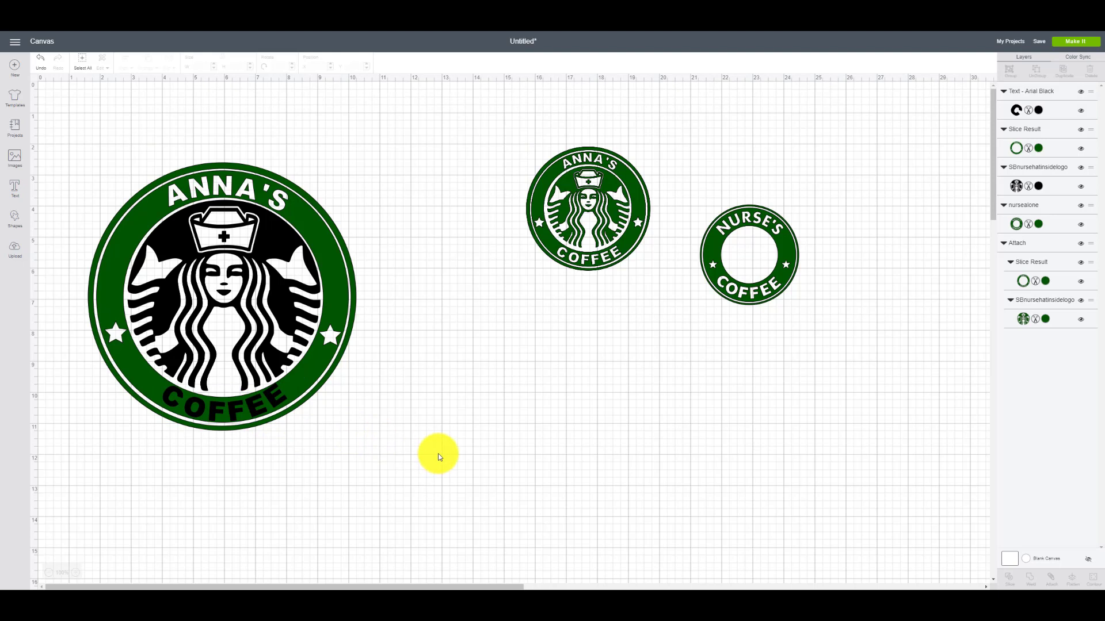
pyautogui.click(229, 407)
pyautogui.moveTo(291, 431); pyautogui.dragTo(288, 426)
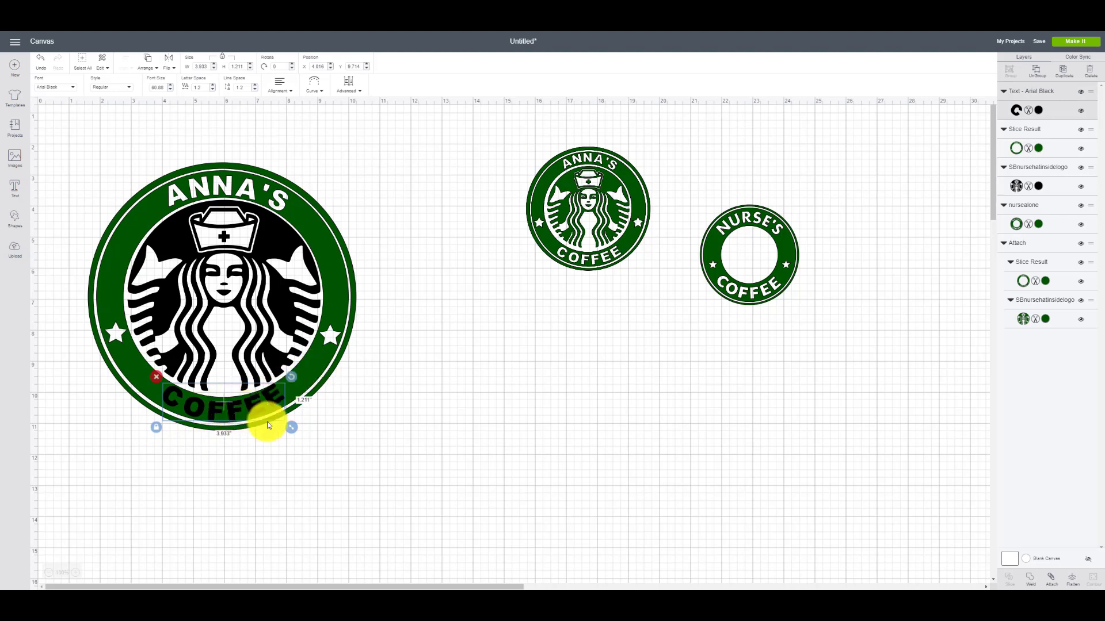
pyautogui.click(295, 483)
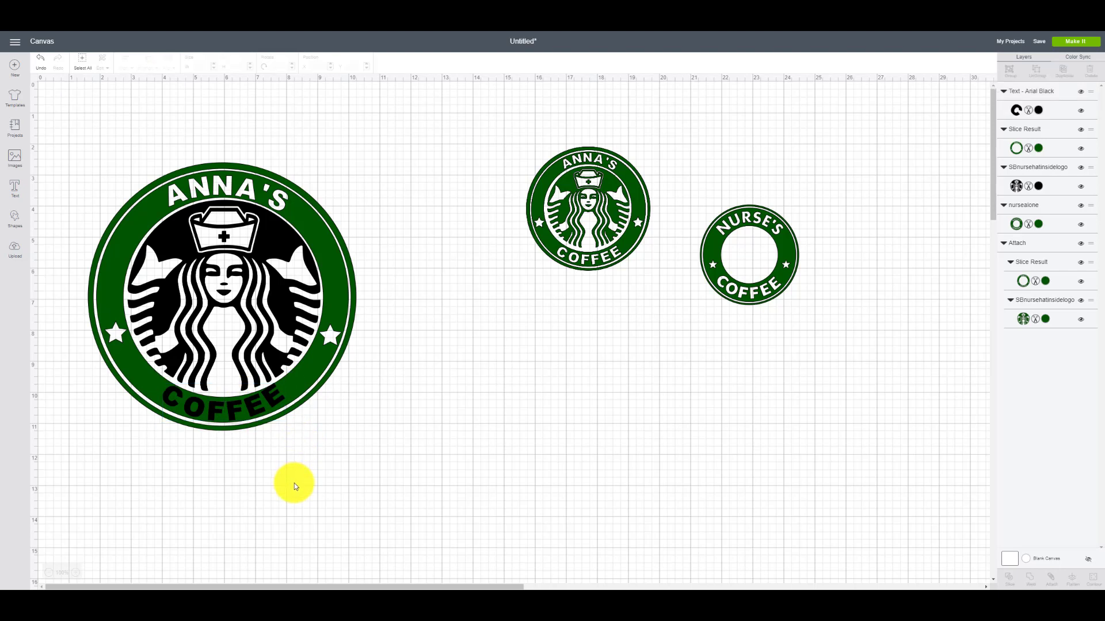
pyautogui.click(269, 390)
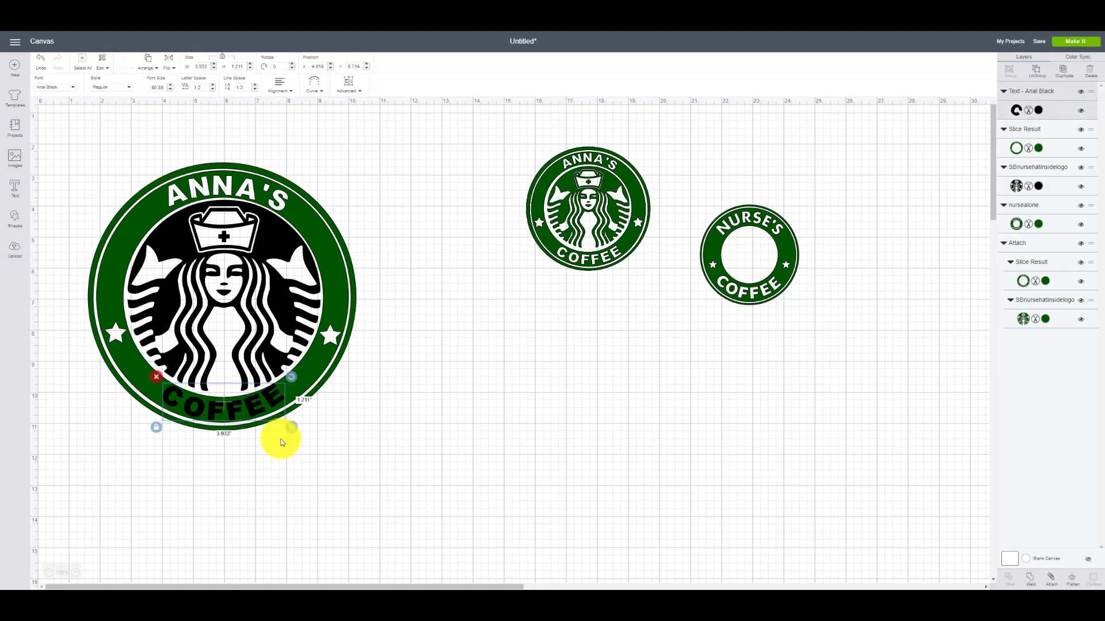
pyautogui.press('Down')
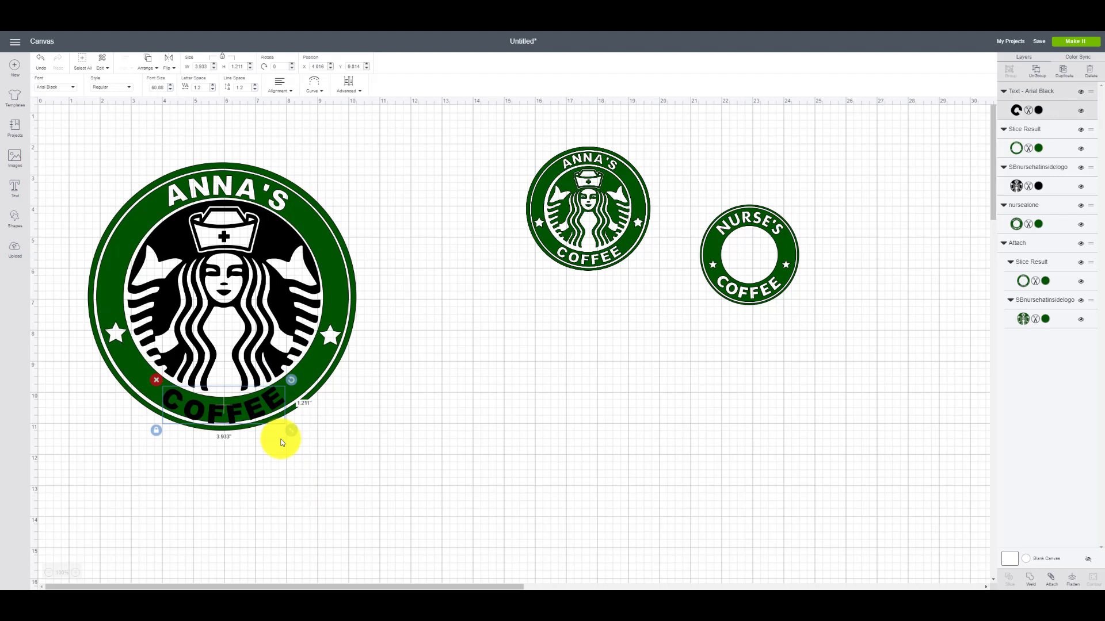
pyautogui.press('Up')
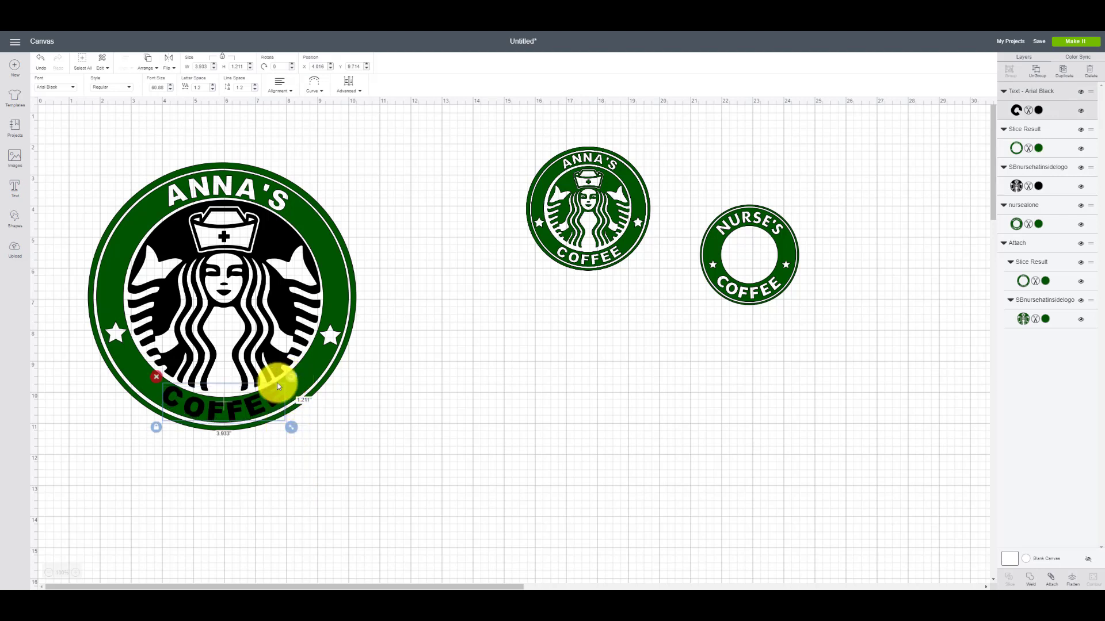
# Shrink the COFFEE text to about 3.78 inches wide and reposition it on the ring's lower band.
pyautogui.moveTo(291, 430); pyautogui.dragTo(247, 411)
pyautogui.click(395, 448)
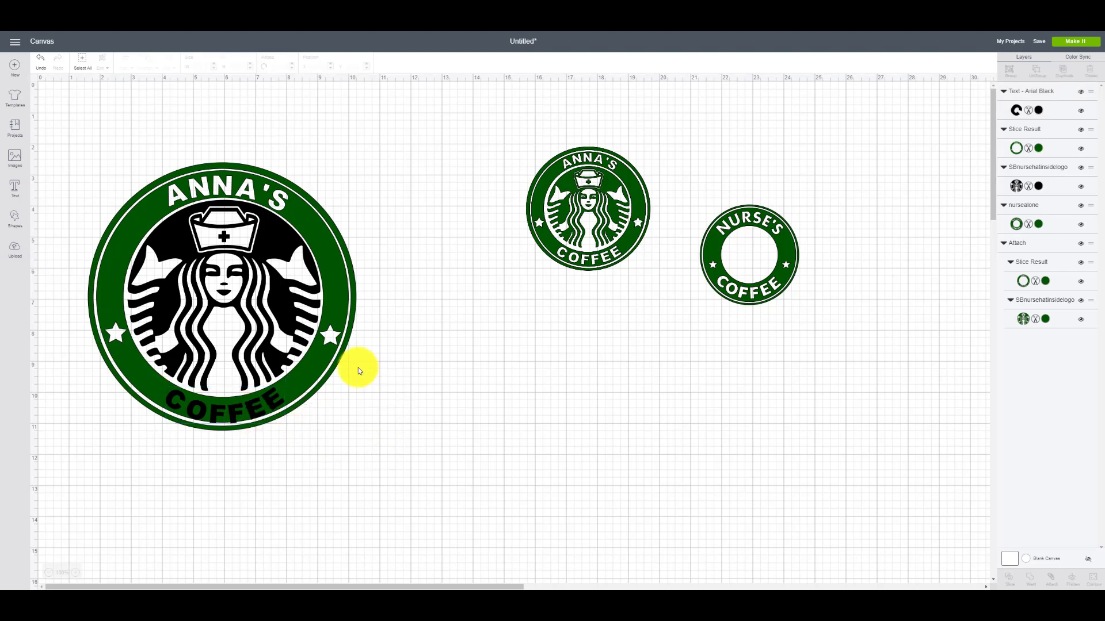
pyautogui.click(237, 409)
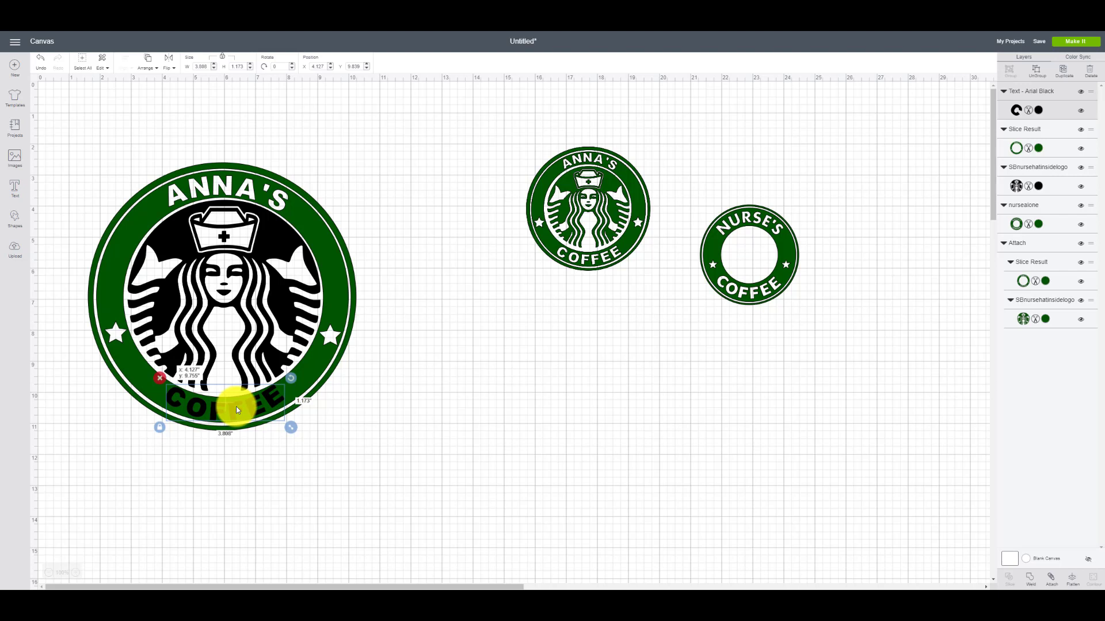
pyautogui.moveTo(236, 406); pyautogui.dragTo(236, 406)
pyautogui.click(428, 420)
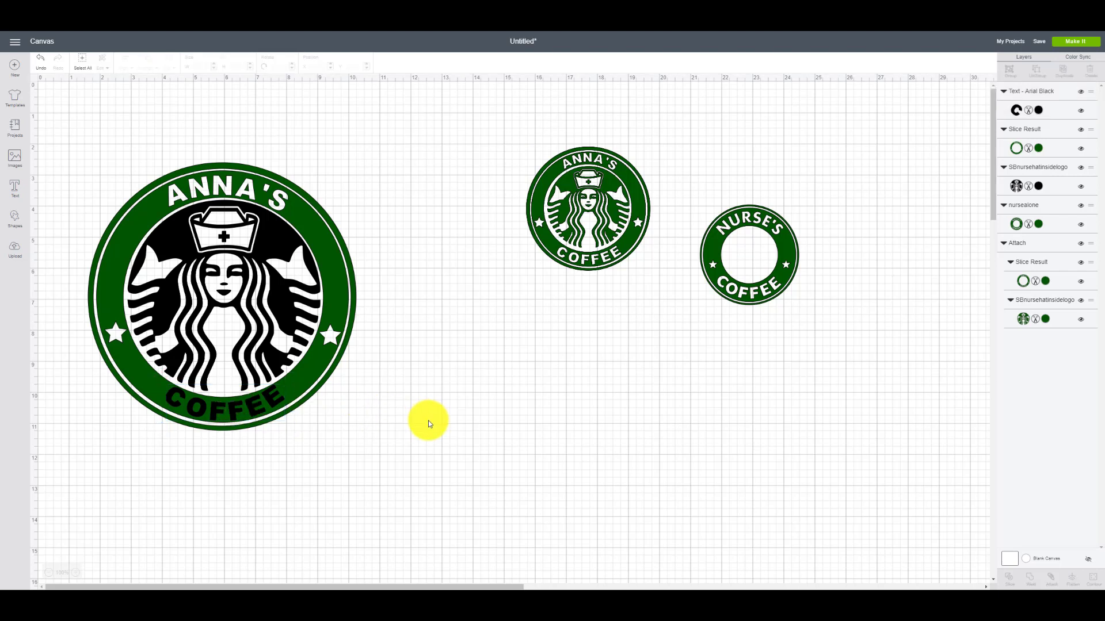
pyautogui.click(270, 401)
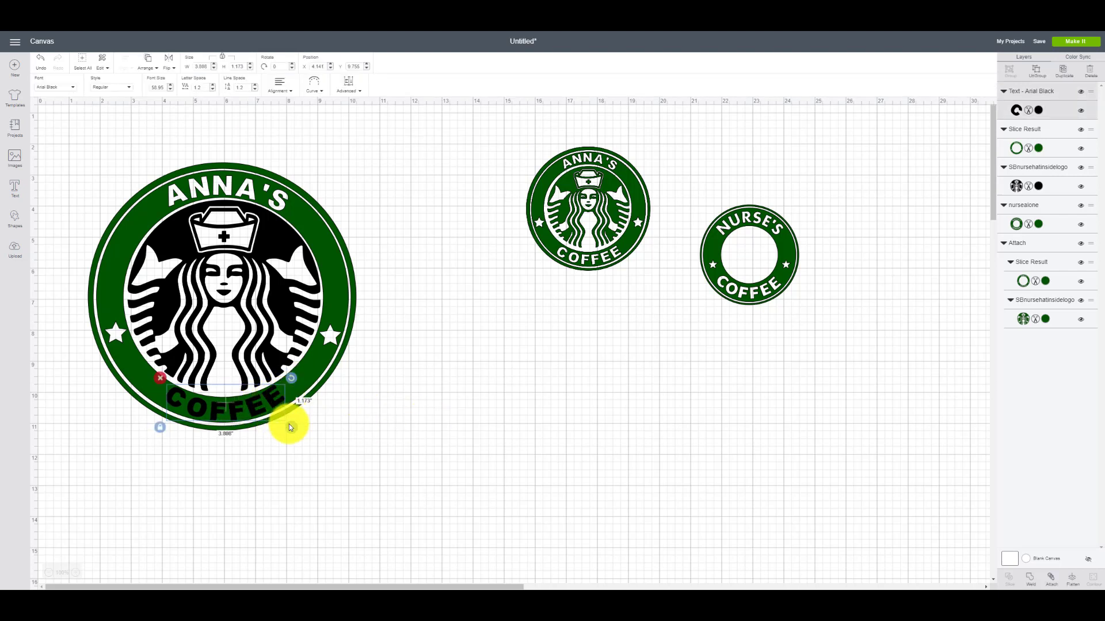
pyautogui.moveTo(289, 424); pyautogui.dragTo(288, 420)
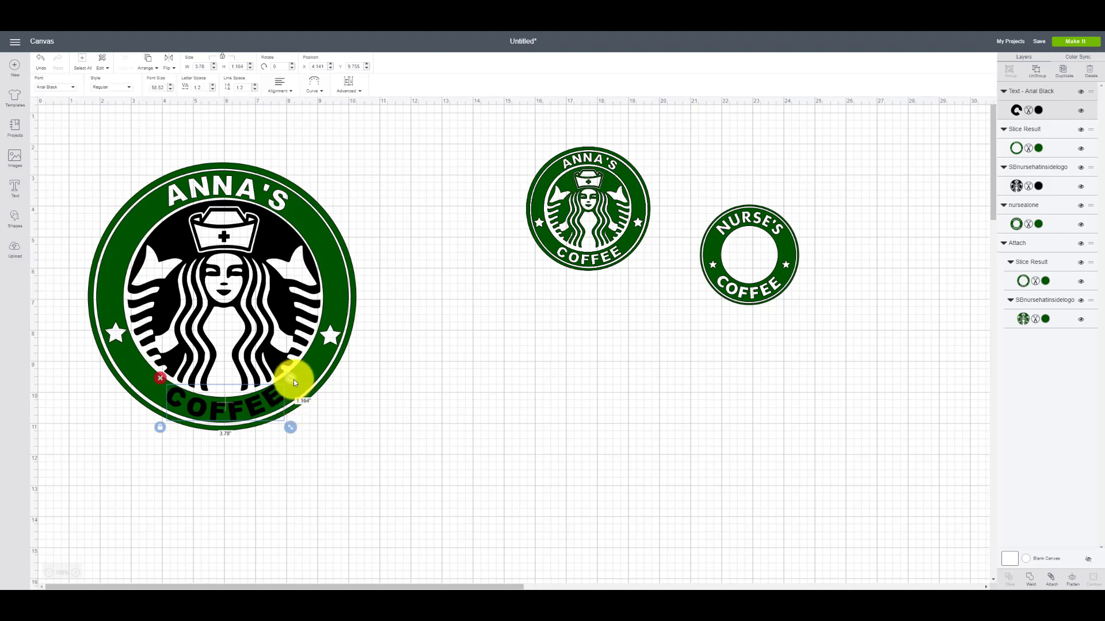
# Set the COFFEE text's letter spacing to 1.5 and refit it on the lower band at about 3.72 inches wide.
pyautogui.click(214, 88)
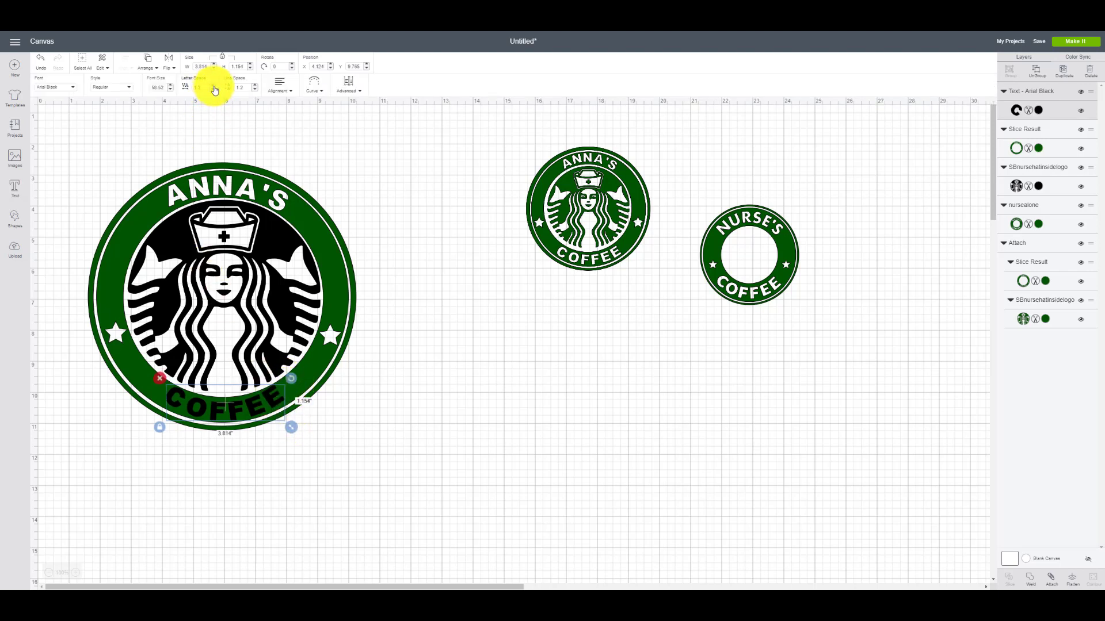
pyautogui.click(214, 88)
pyautogui.click(214, 88)
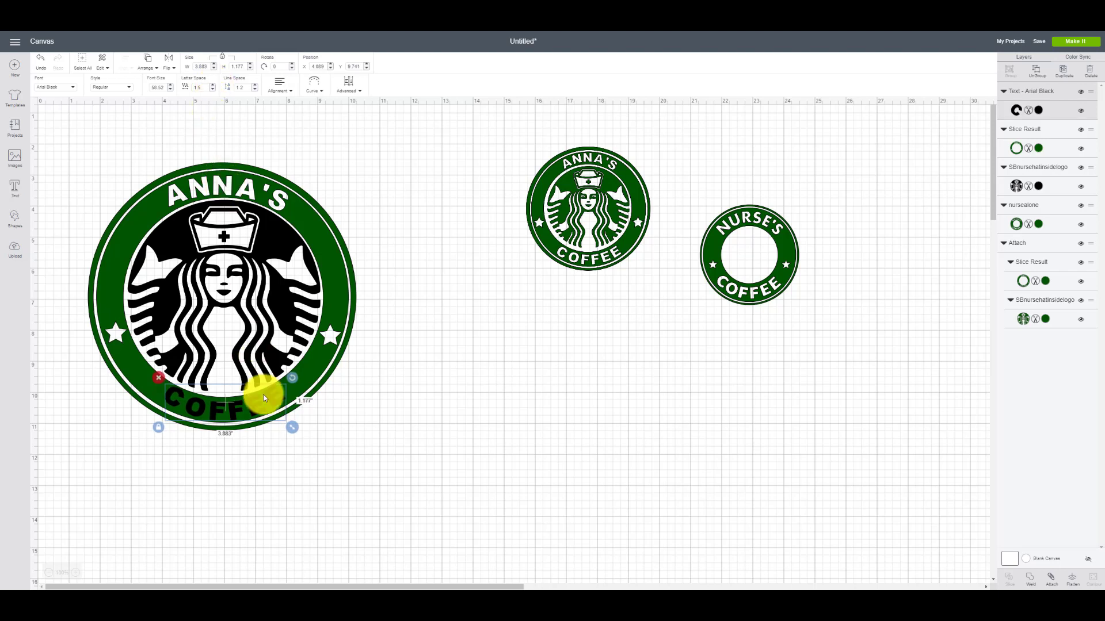
pyautogui.moveTo(247, 409); pyautogui.dragTo(271, 401)
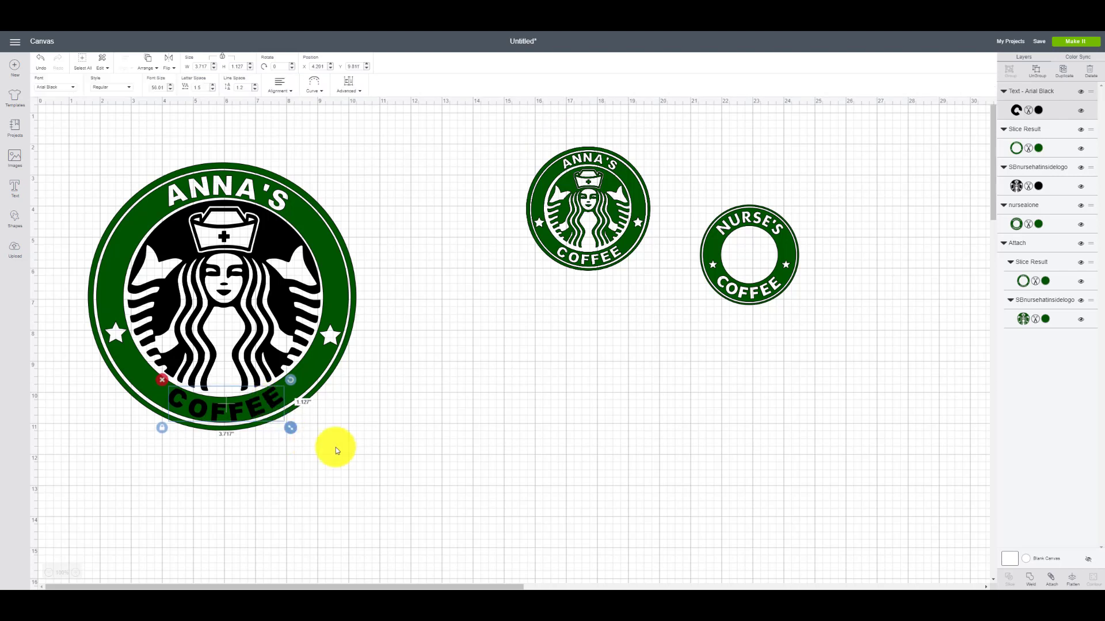
pyautogui.click(398, 444)
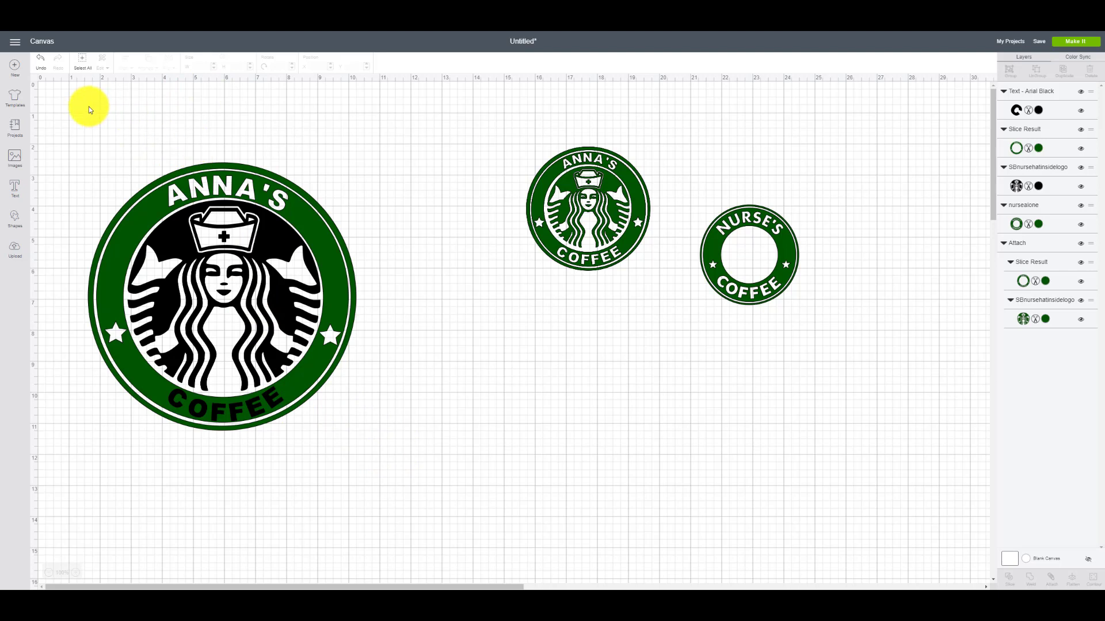
# Hide the siren layer and slice the COFFEE text out of the large green ring.
pyautogui.click(224, 250)
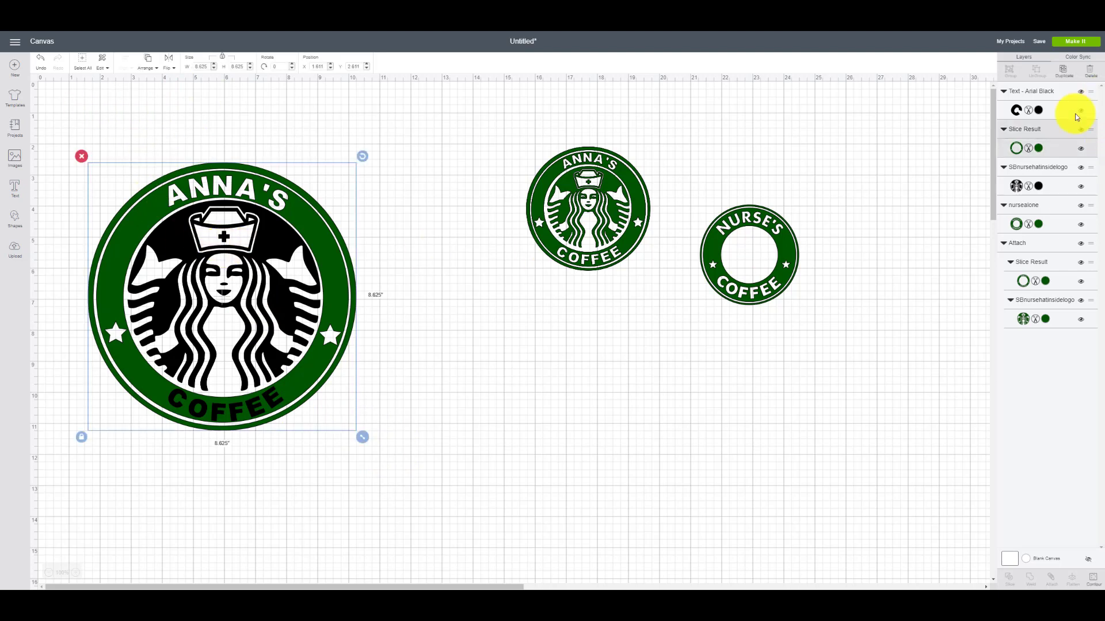
pyautogui.click(1081, 187)
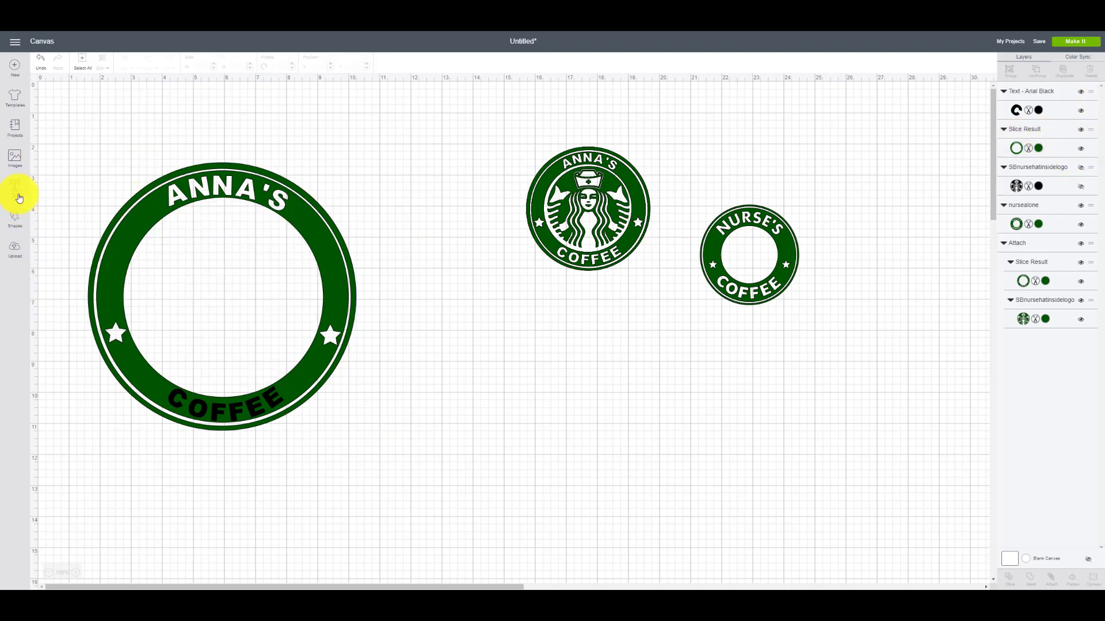
pyautogui.moveTo(53, 124); pyautogui.dragTo(422, 518)
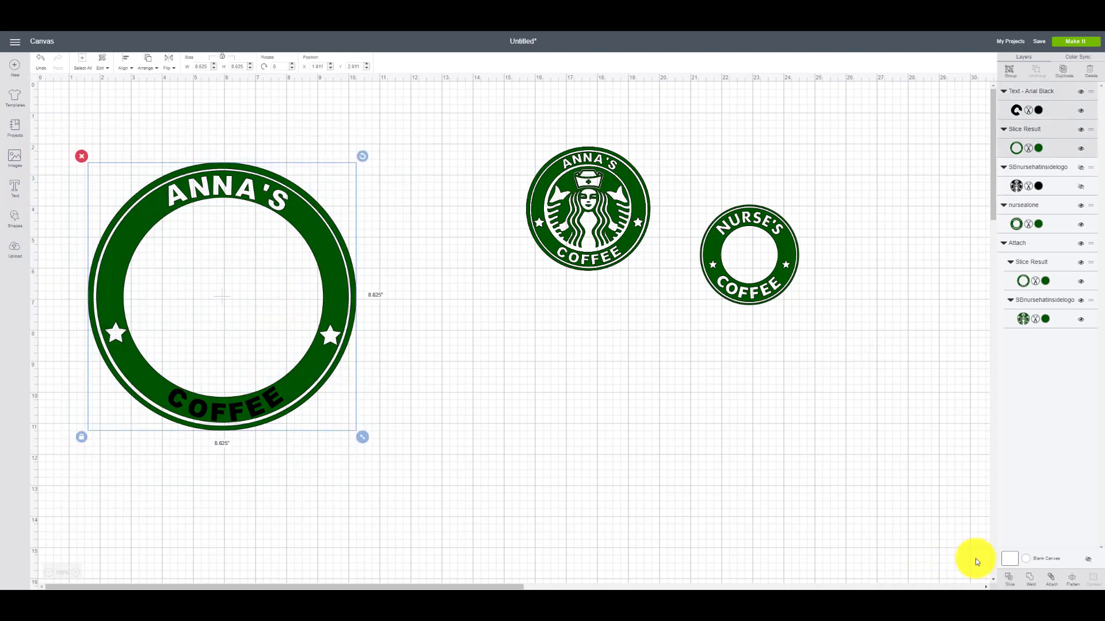
pyautogui.click(1009, 576)
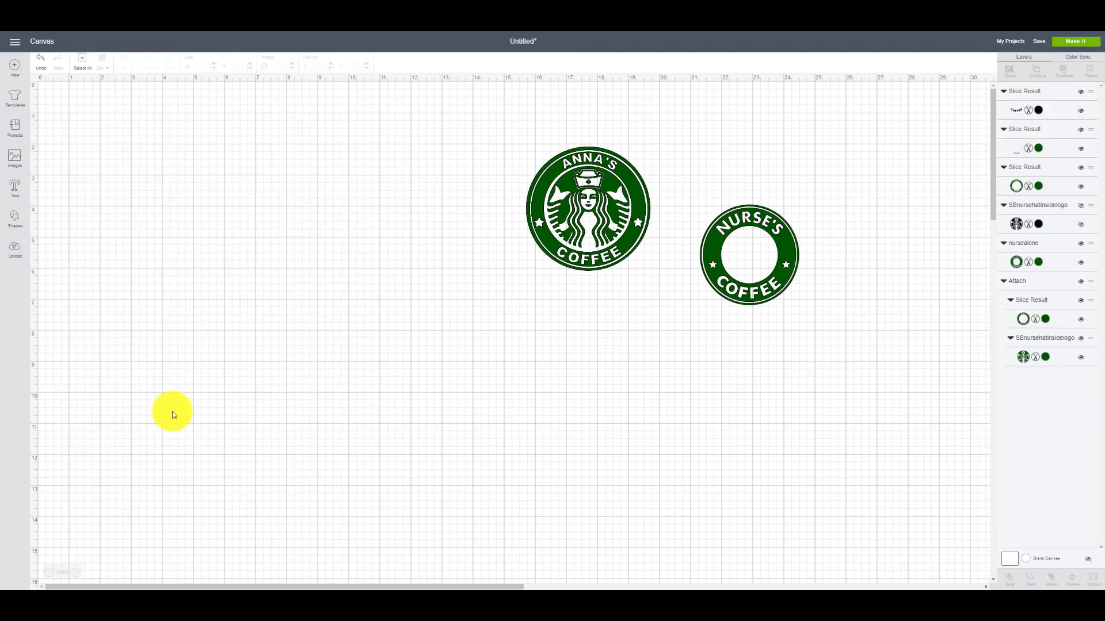
# Remove the black and green COFFEE slice pieces from the ring and make the siren layer visible again.
pyautogui.moveTo(192, 402); pyautogui.dragTo(548, 440)
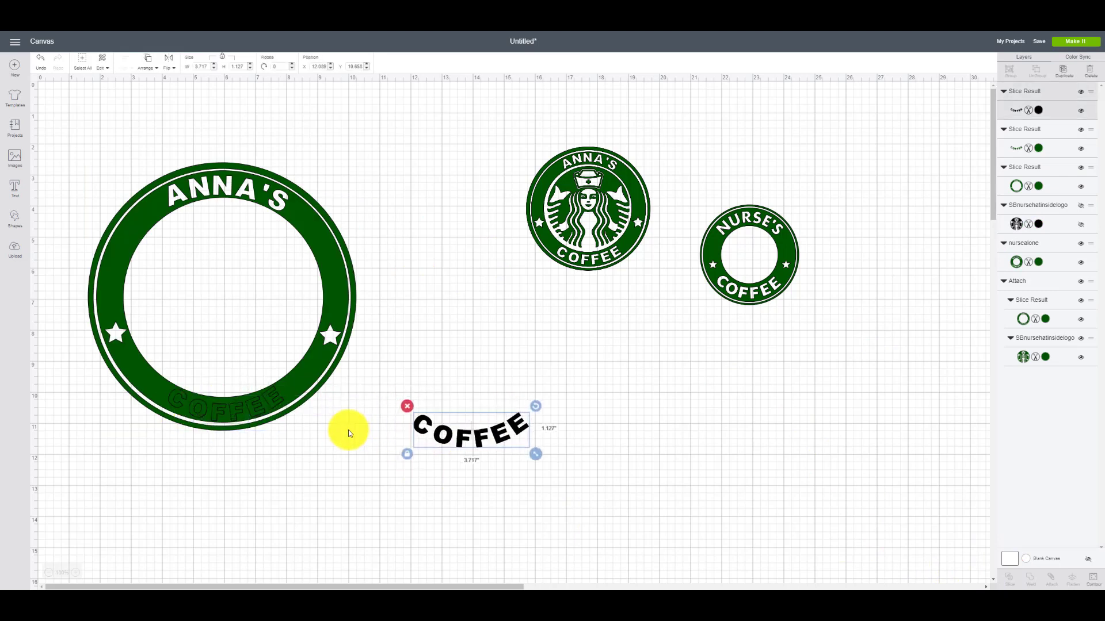
pyautogui.click(403, 404)
pyautogui.moveTo(235, 411); pyautogui.dragTo(392, 446)
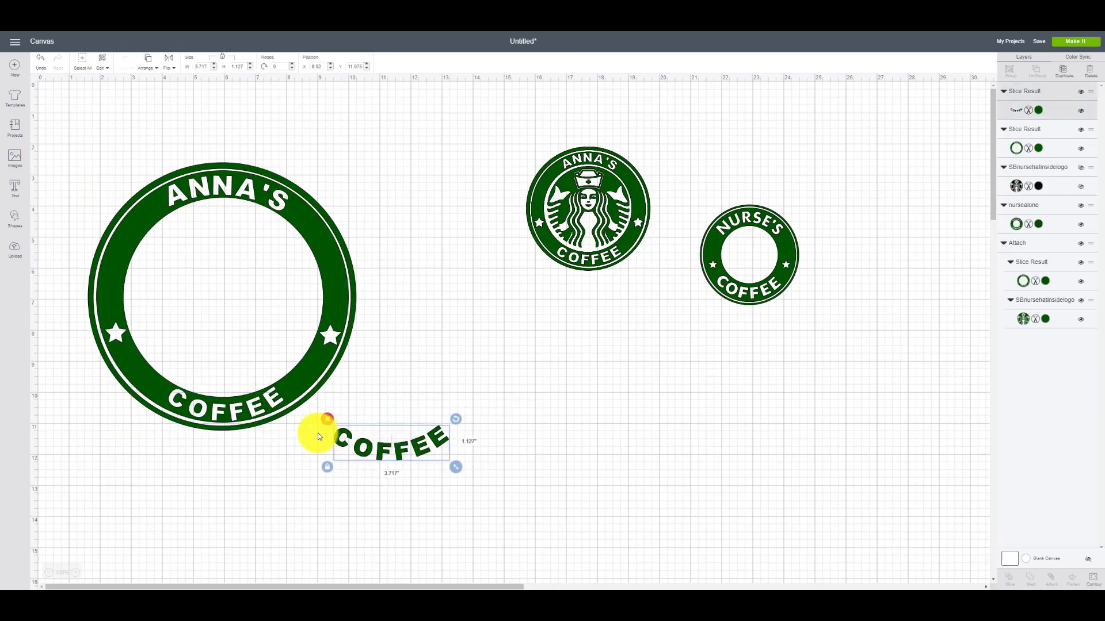
pyautogui.click(327, 419)
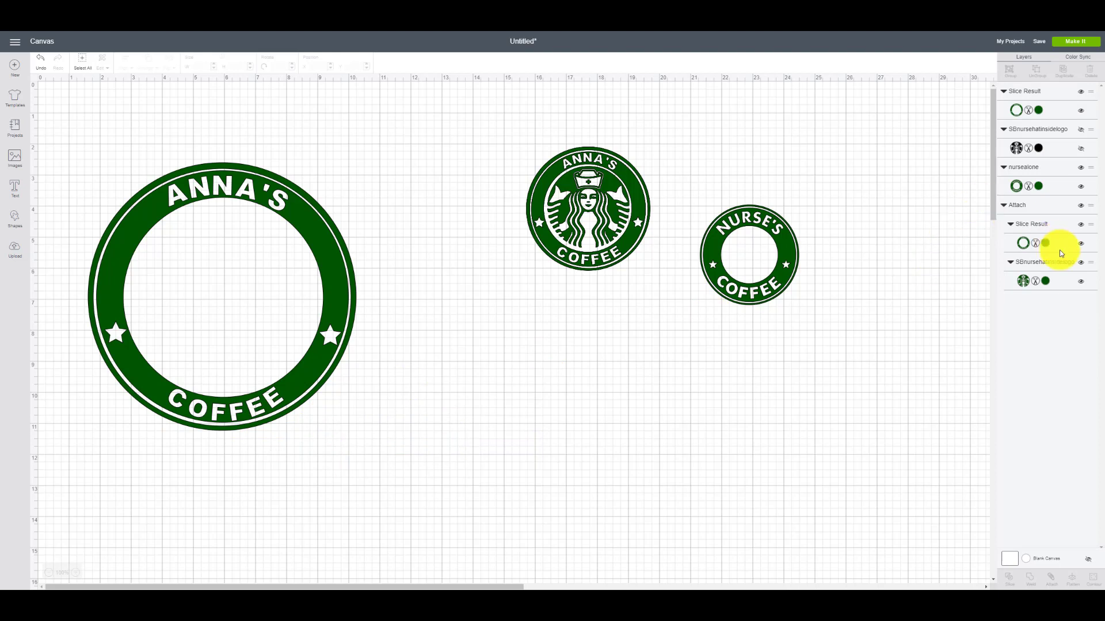
pyautogui.click(1081, 149)
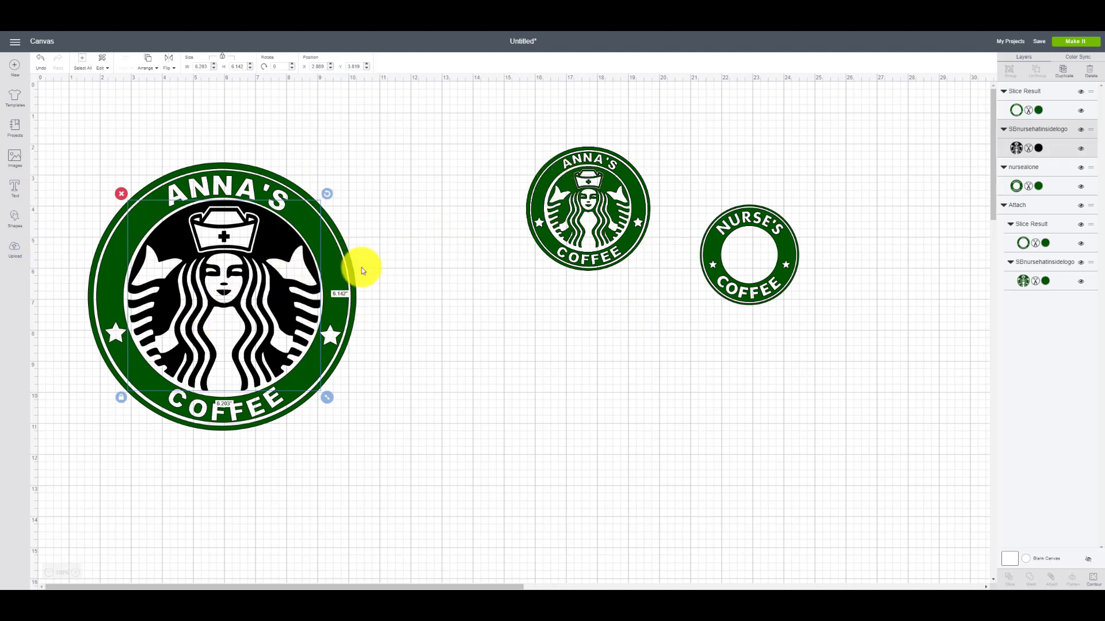
# Preview the logo's cutouts against a teal canvas background and restore the white canvas.
pyautogui.click(1023, 562)
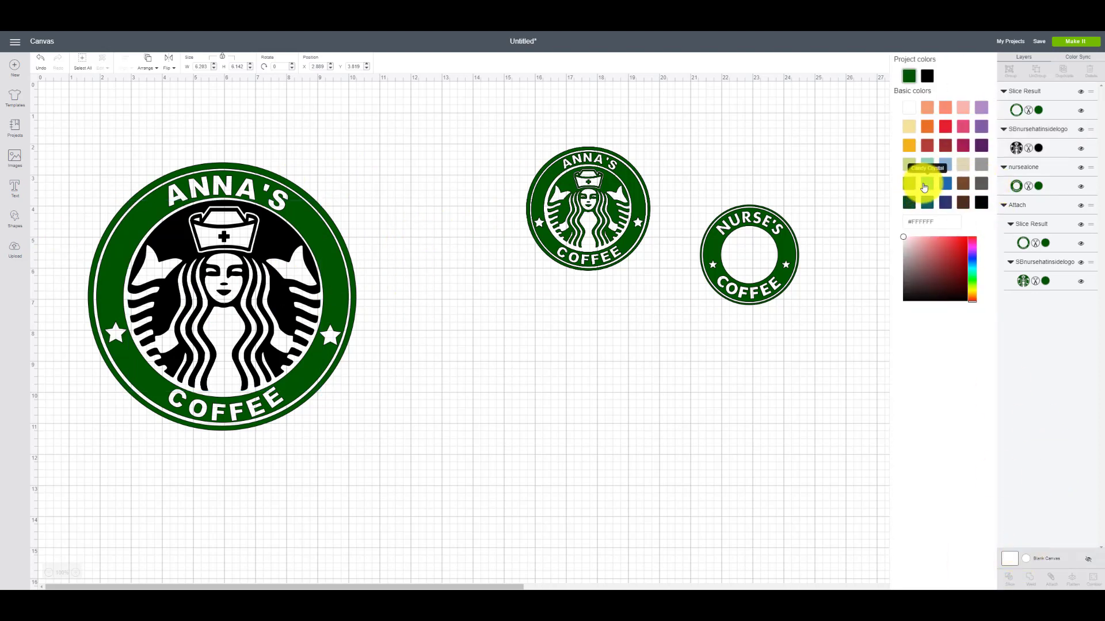
pyautogui.click(926, 183)
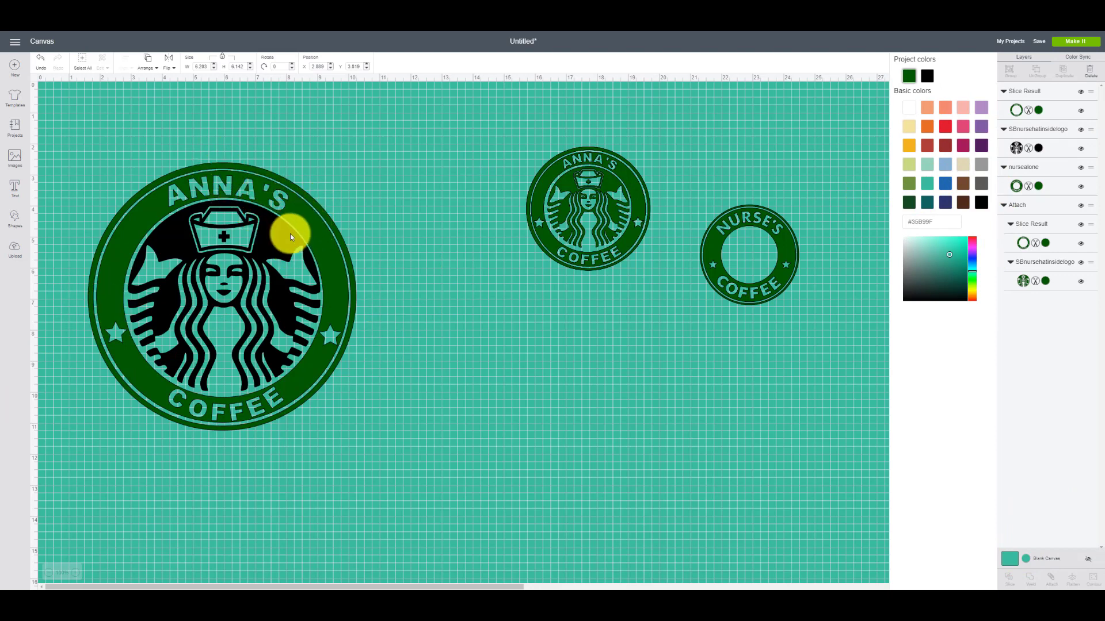
pyautogui.click(1009, 558)
pyautogui.click(1027, 560)
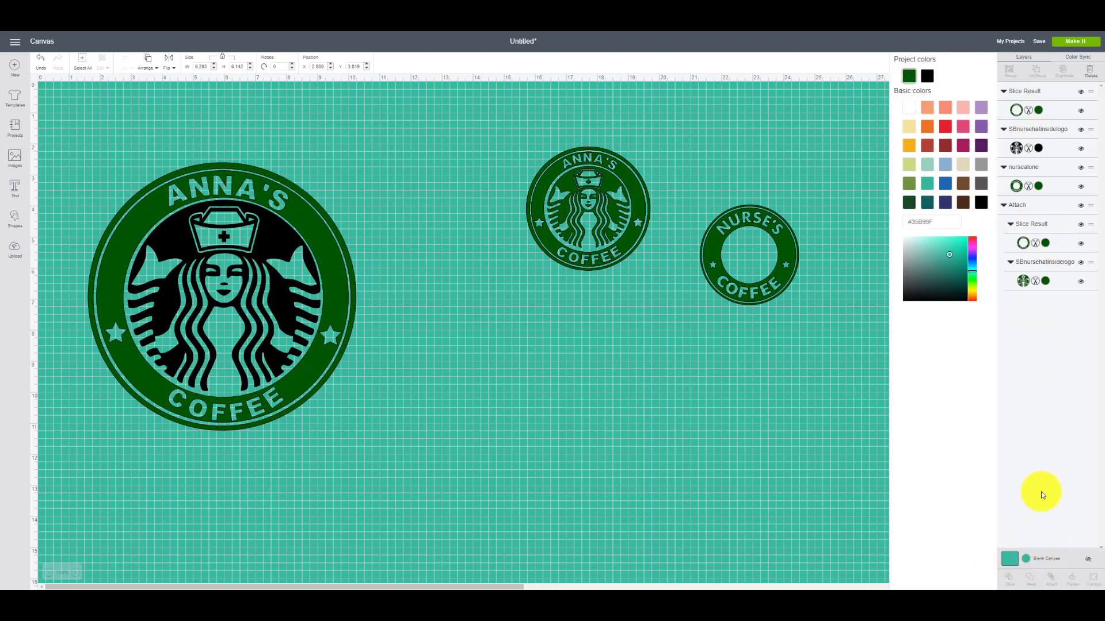
pyautogui.click(908, 110)
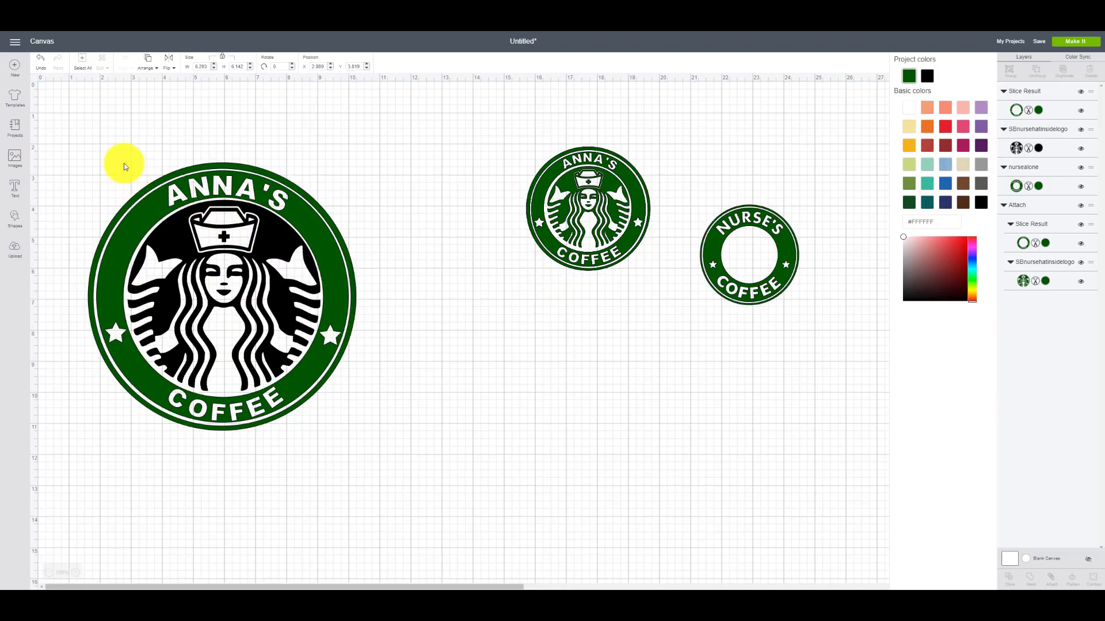
# Shrink the ring and siren together to about 4.51 inches wide and delete the two smaller reference logos.
pyautogui.moveTo(53, 117); pyautogui.dragTo(235, 274)
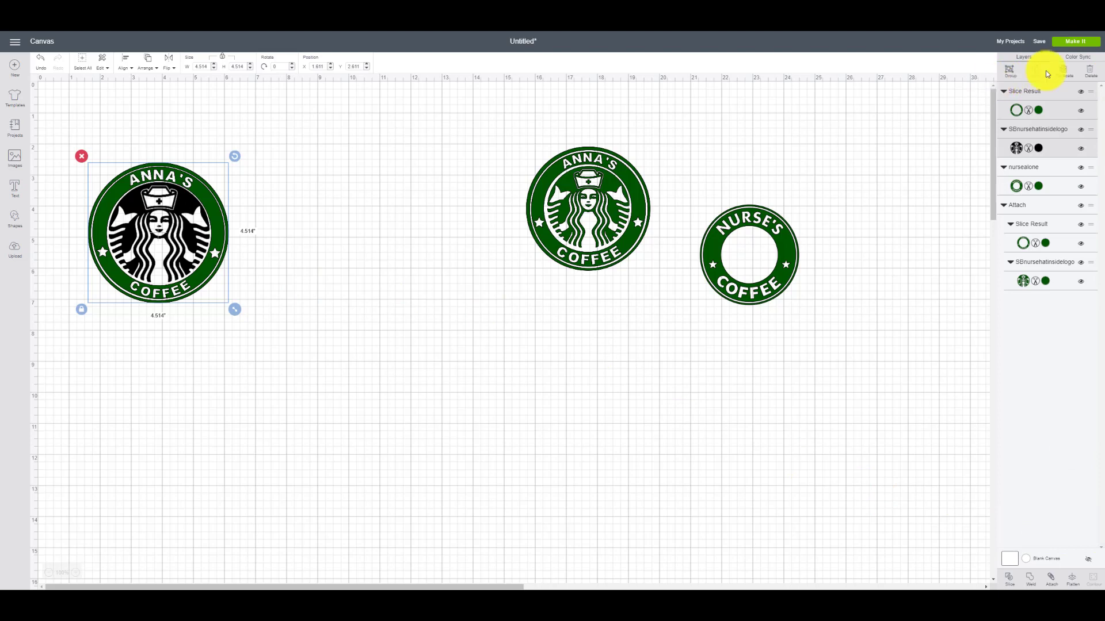
pyautogui.click(588, 223)
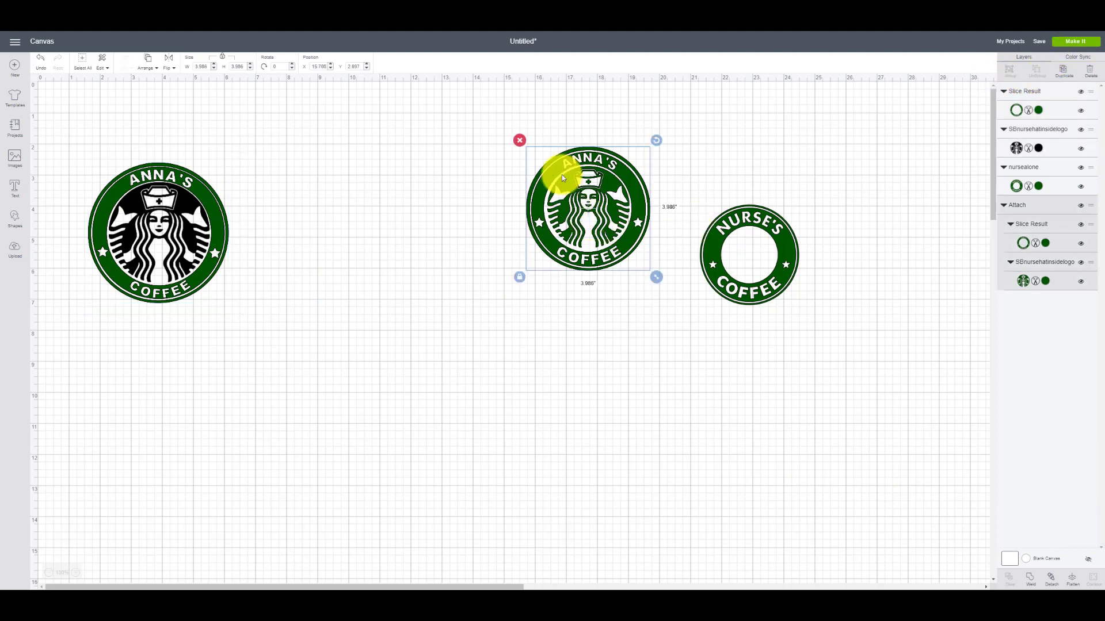
pyautogui.click(516, 138)
pyautogui.click(724, 233)
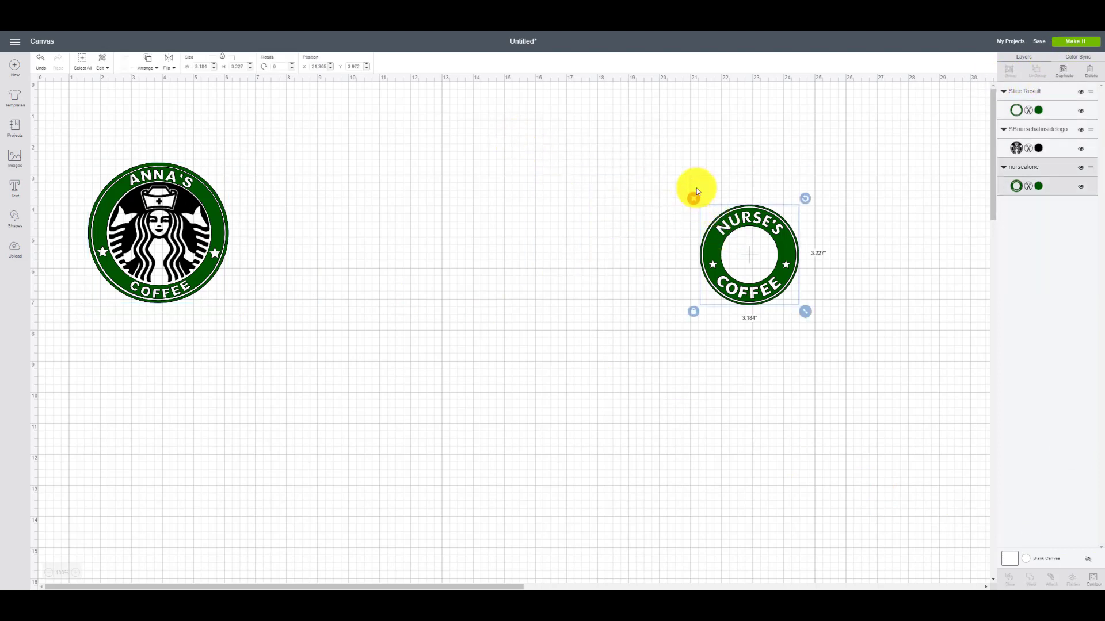
pyautogui.click(694, 198)
# Preview the separate cutting mats for the black siren and the green ring, and return to the canvas.
pyautogui.click(1074, 41)
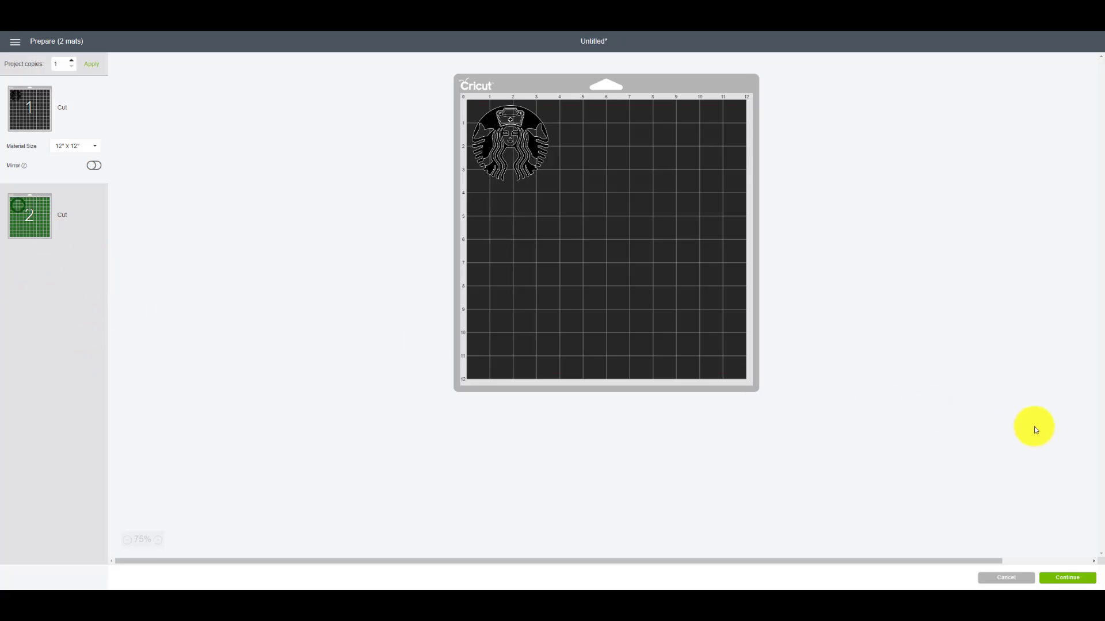
pyautogui.click(25, 225)
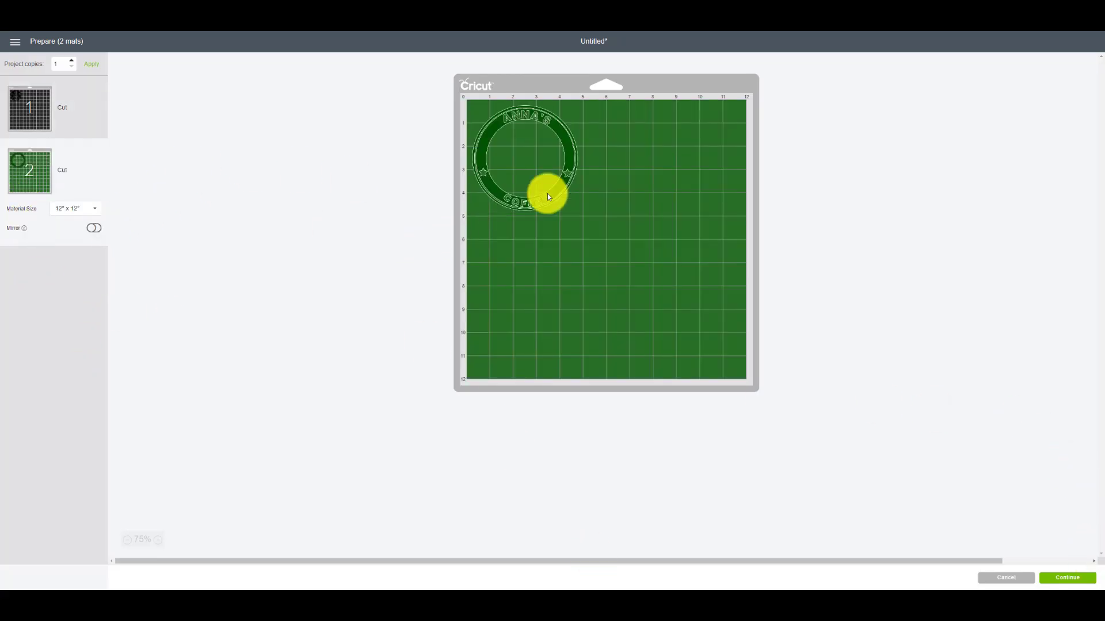
pyautogui.click(1010, 577)
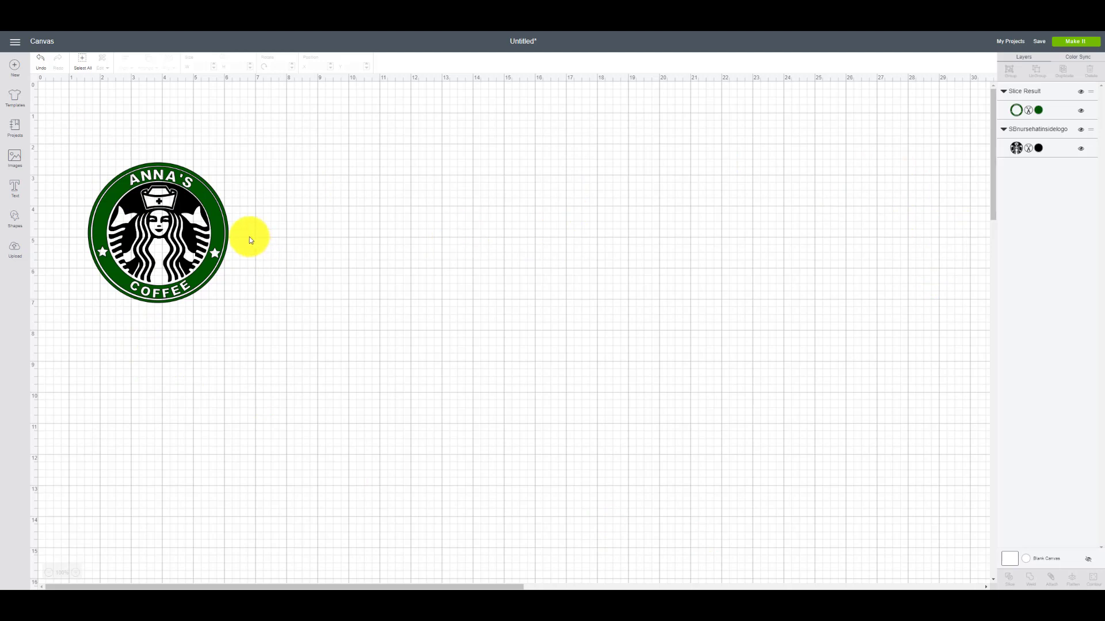
# Attach the ring and siren so they cut as one piece, and check the layout on the mat preview.
pyautogui.moveTo(59, 141); pyautogui.dragTo(280, 336)
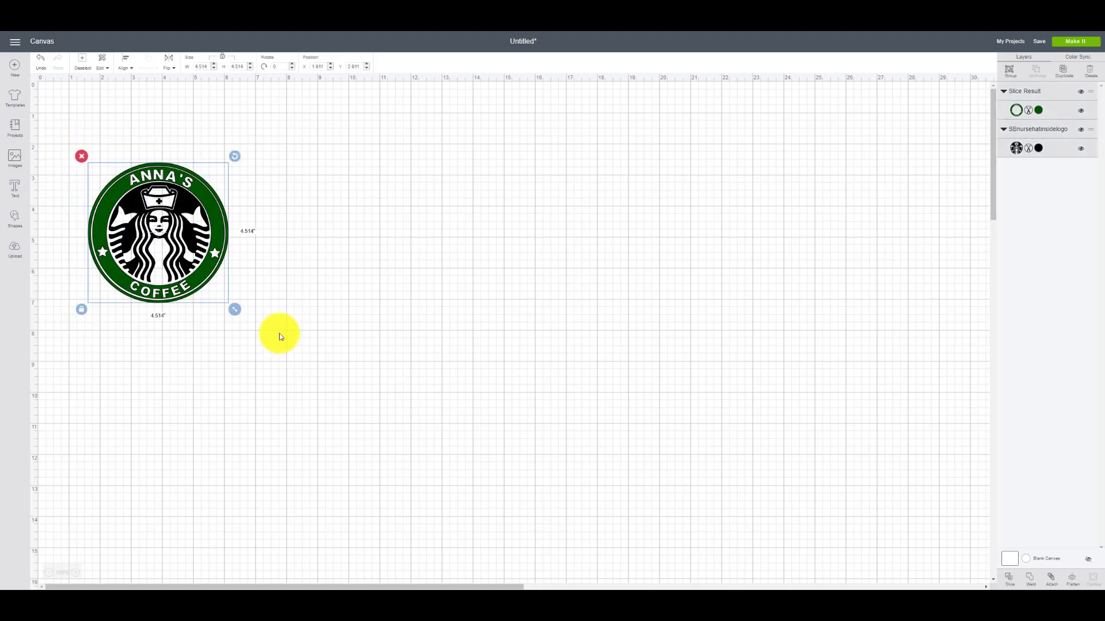
pyautogui.click(1053, 582)
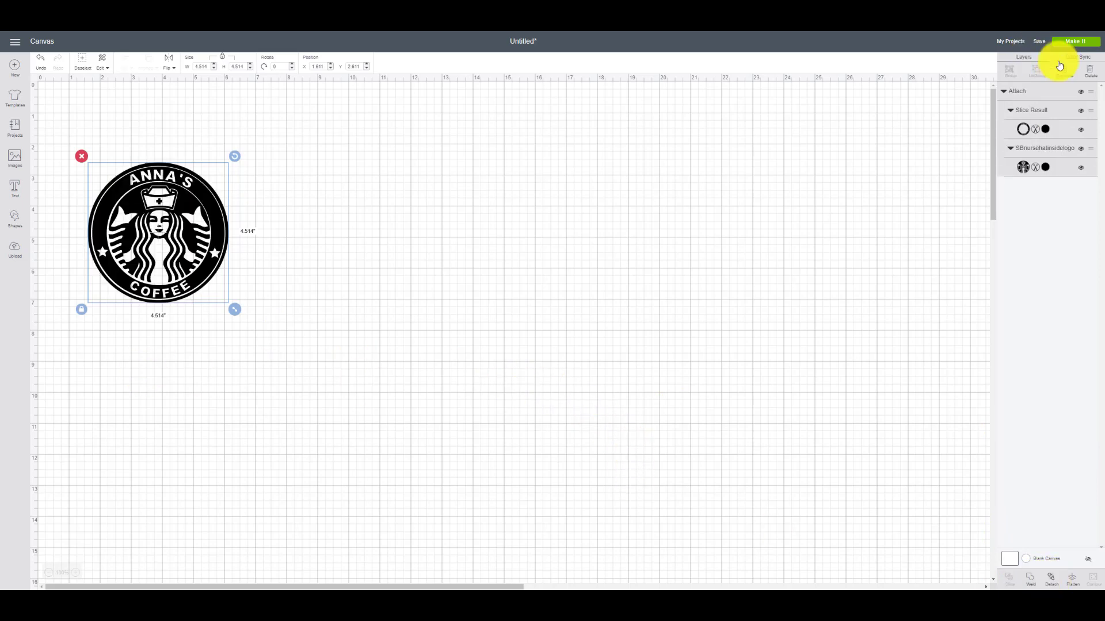
pyautogui.click(1070, 41)
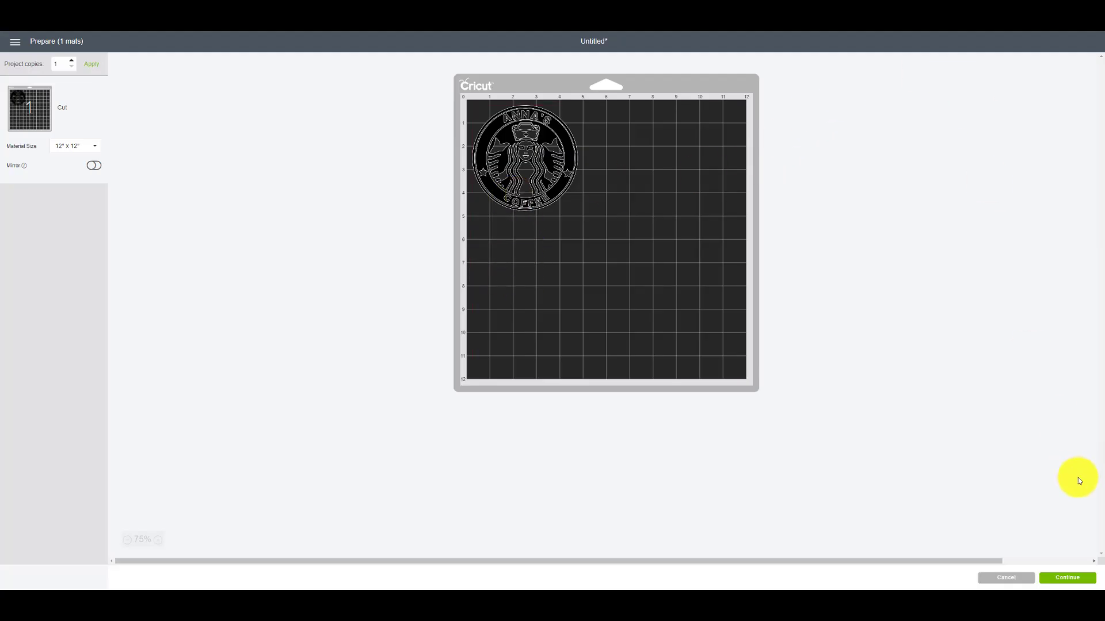
pyautogui.click(1010, 582)
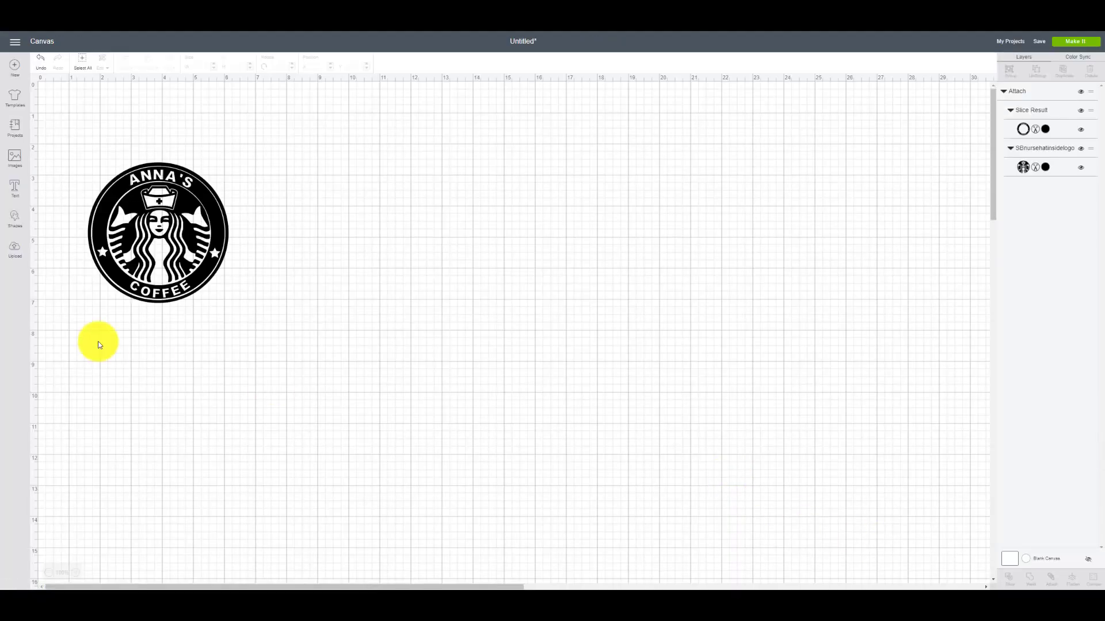